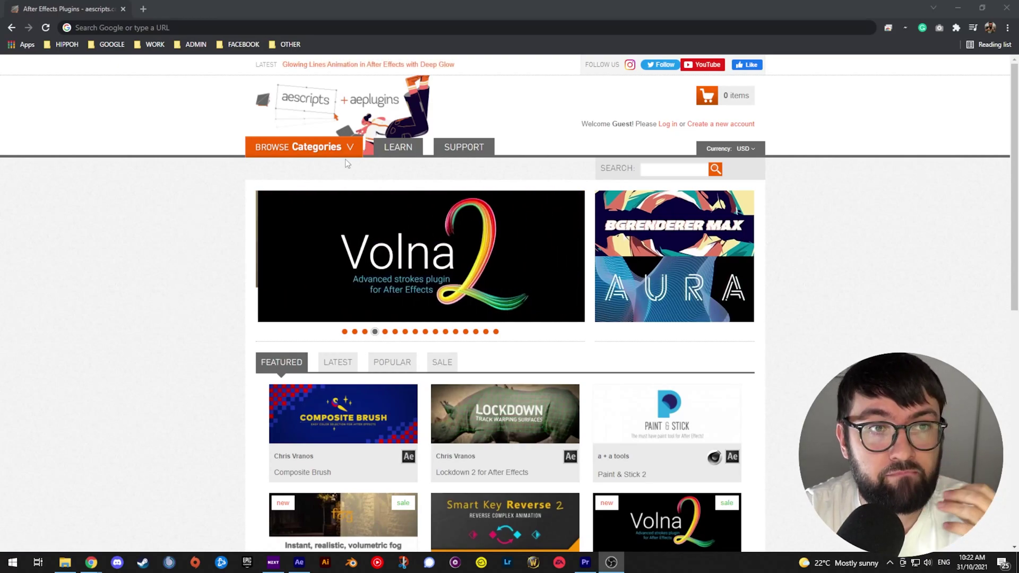
- Close the aescripts category list
{"action": "mouse_move", "coordinate": [308, 148]}
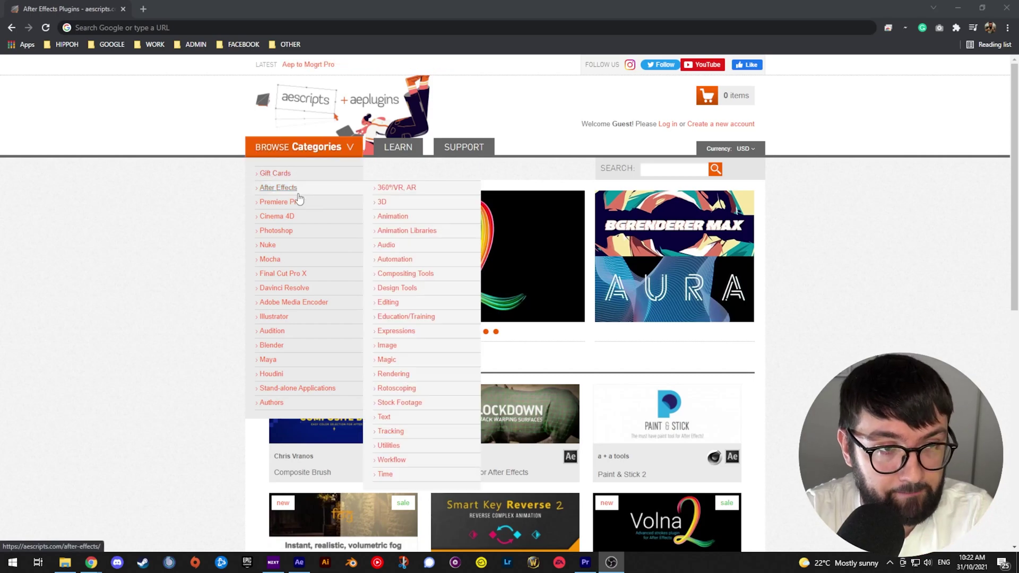
{"action": "mouse_move", "coordinate": [292, 193]}
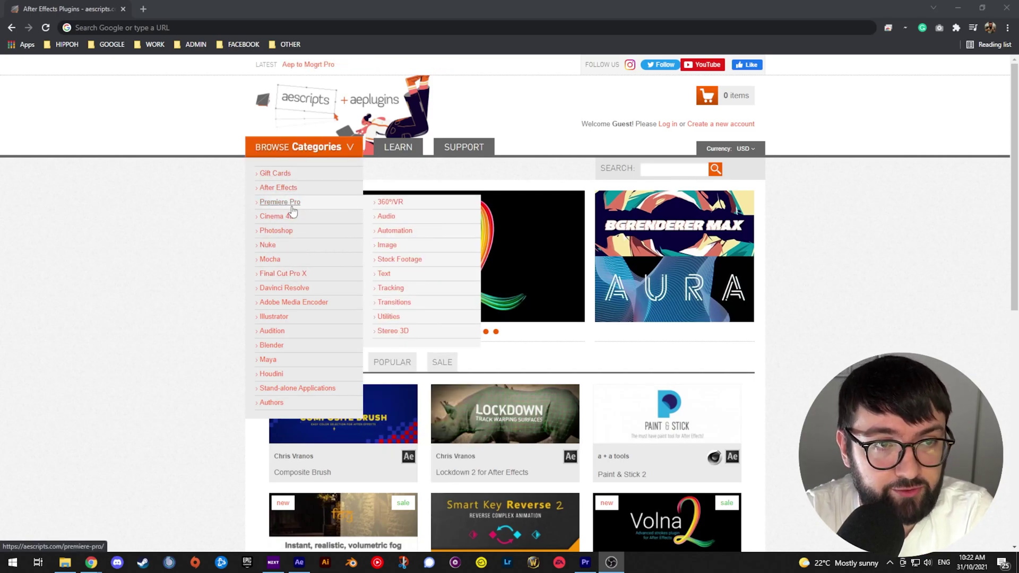
{"action": "mouse_move", "coordinate": [283, 219]}
{"action": "left_click", "coordinate": [193, 220]}
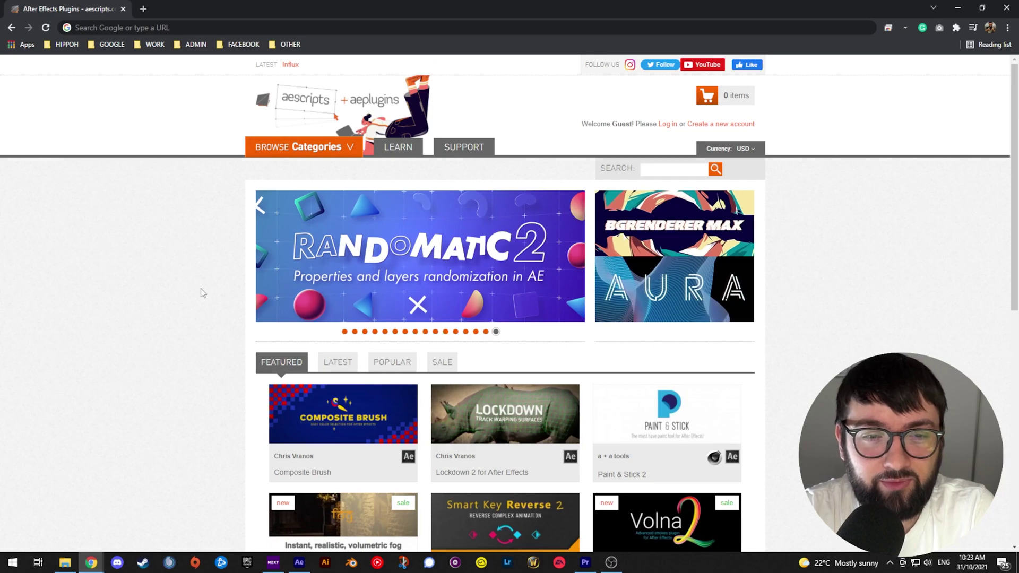
- Search aescripts for 'reposition' and open the RepositionAnchorPoint suggestion
{"action": "left_click", "coordinate": [679, 170]}
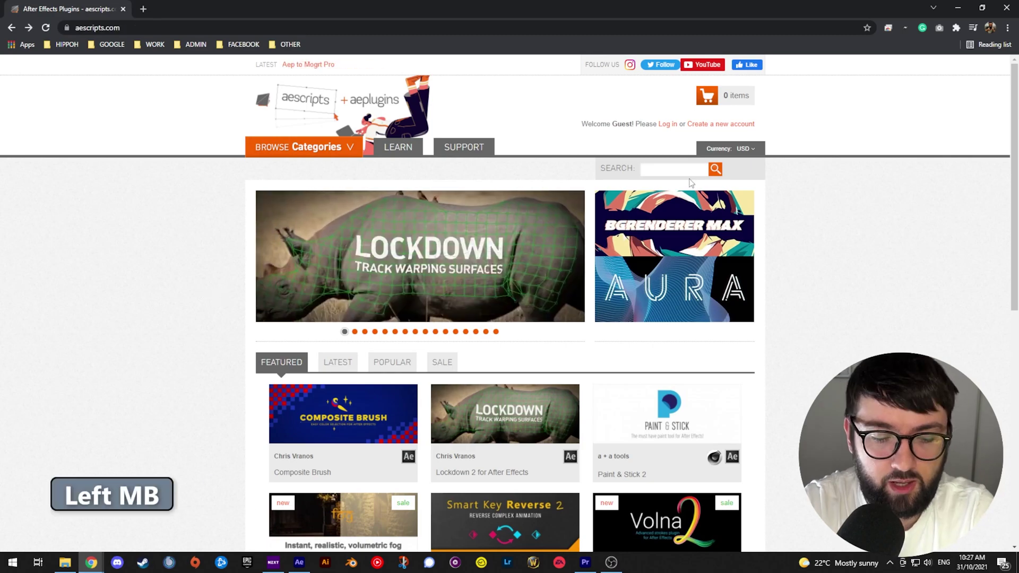
{"action": "type", "text": "reposition"}
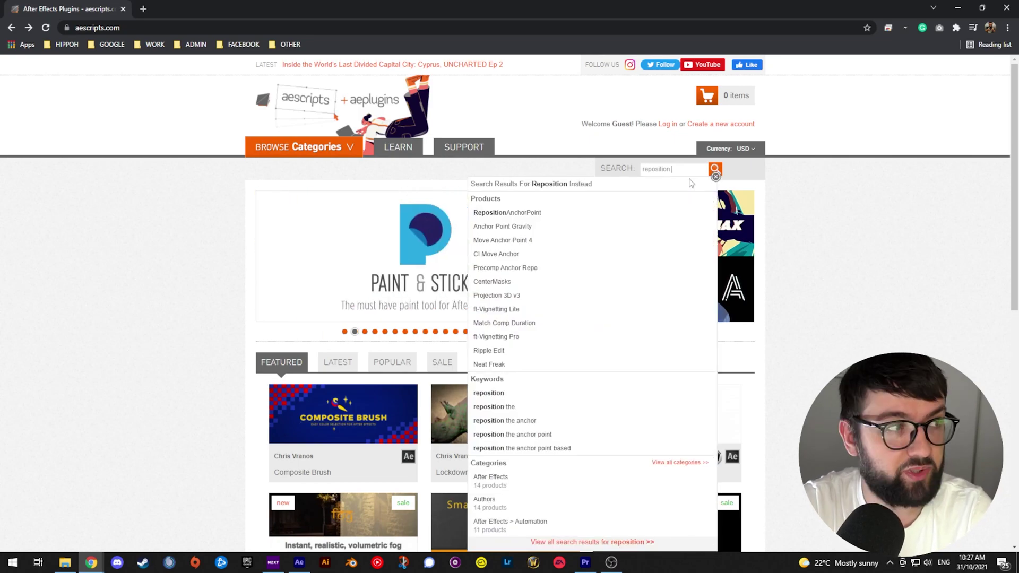
{"action": "key", "text": "Down"}
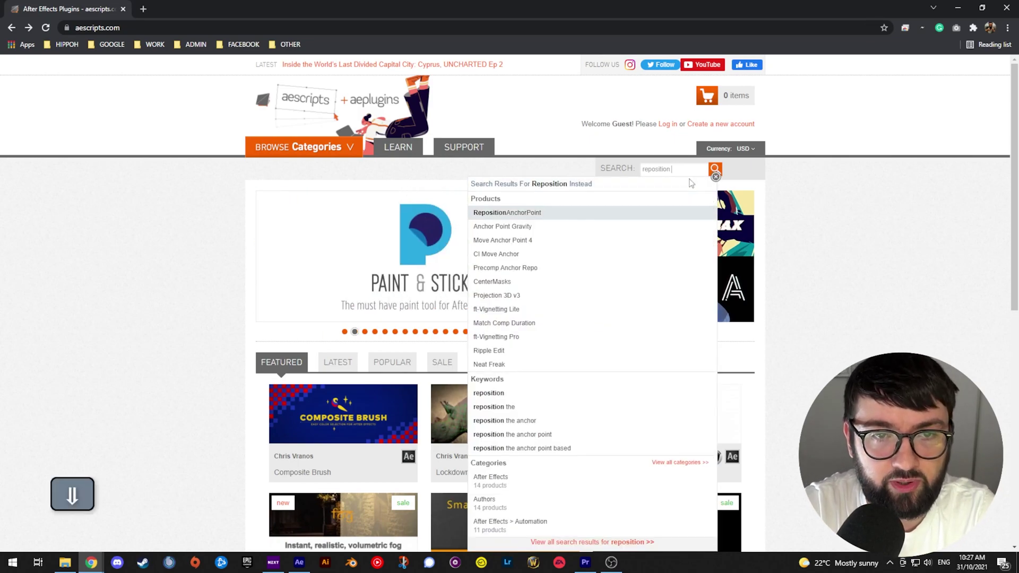
{"action": "key", "text": "Return"}
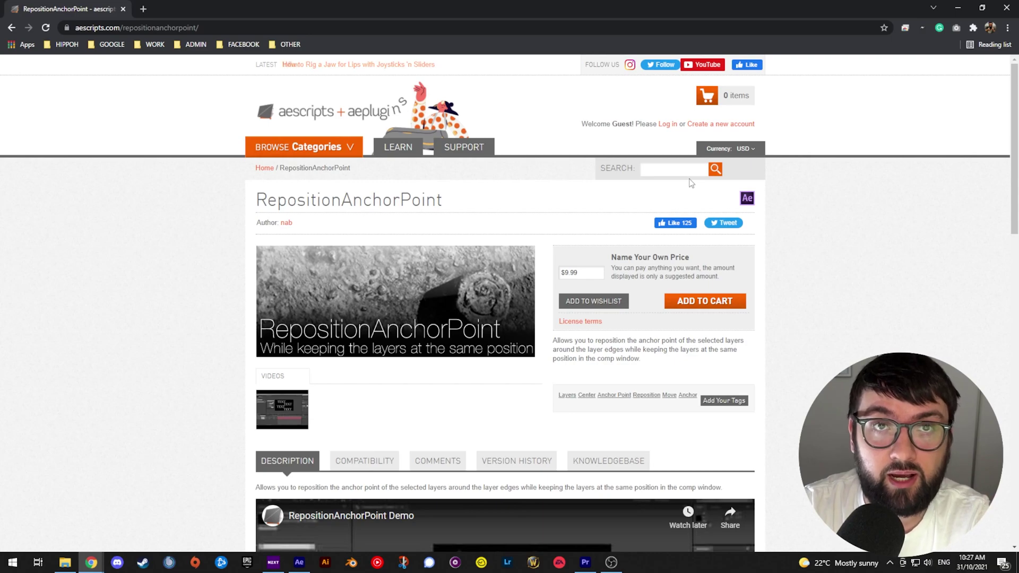
- Look through the product gallery, then enter 0 as the name-your-own price instead of $9.99
{"action": "scroll", "coordinate": [537, 388], "scroll_direction": "up", "scroll_amount": 1}
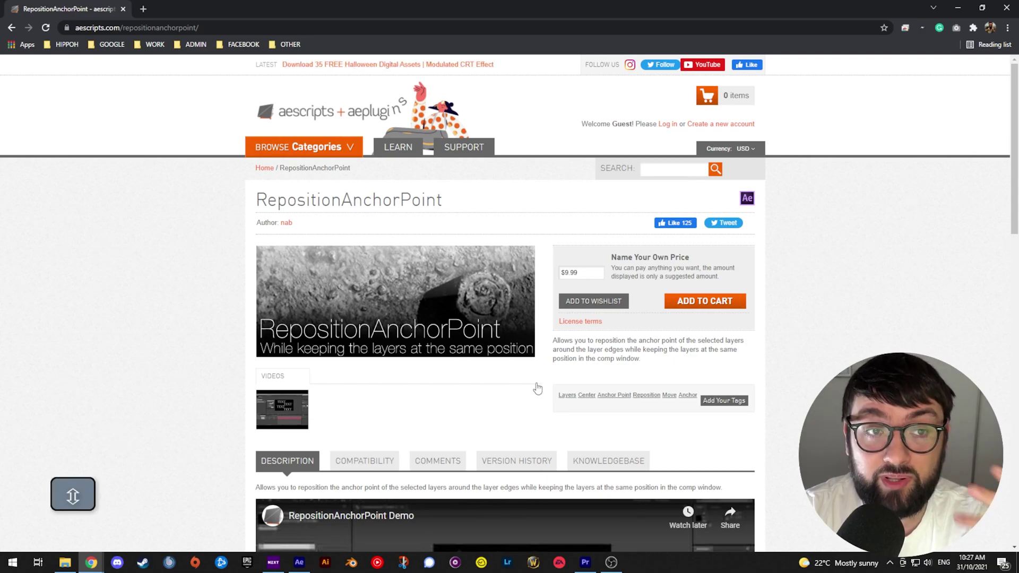
{"action": "scroll", "coordinate": [536, 388], "scroll_direction": "down", "scroll_amount": 12}
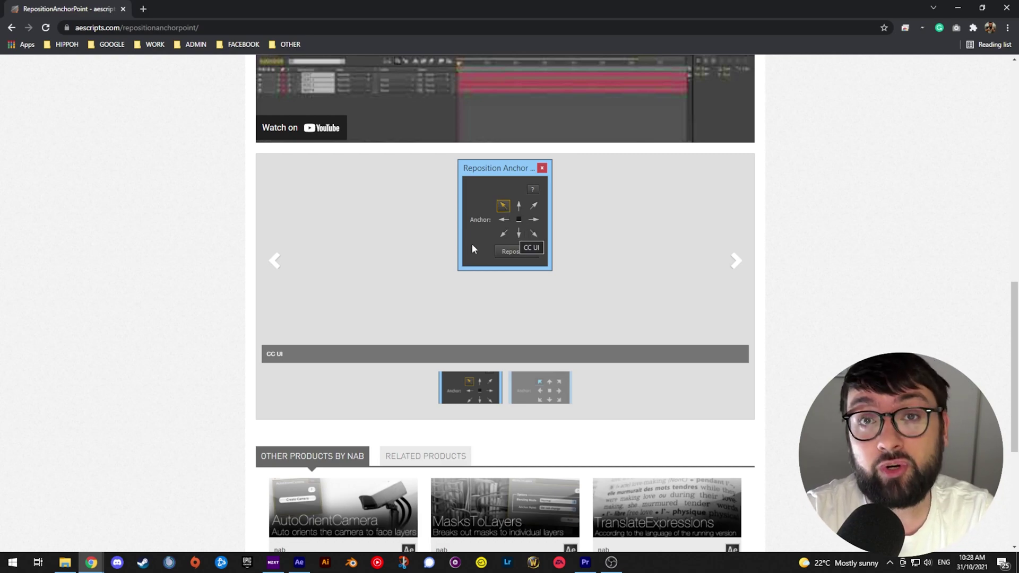
{"action": "scroll", "coordinate": [408, 292], "scroll_direction": "up", "scroll_amount": 12}
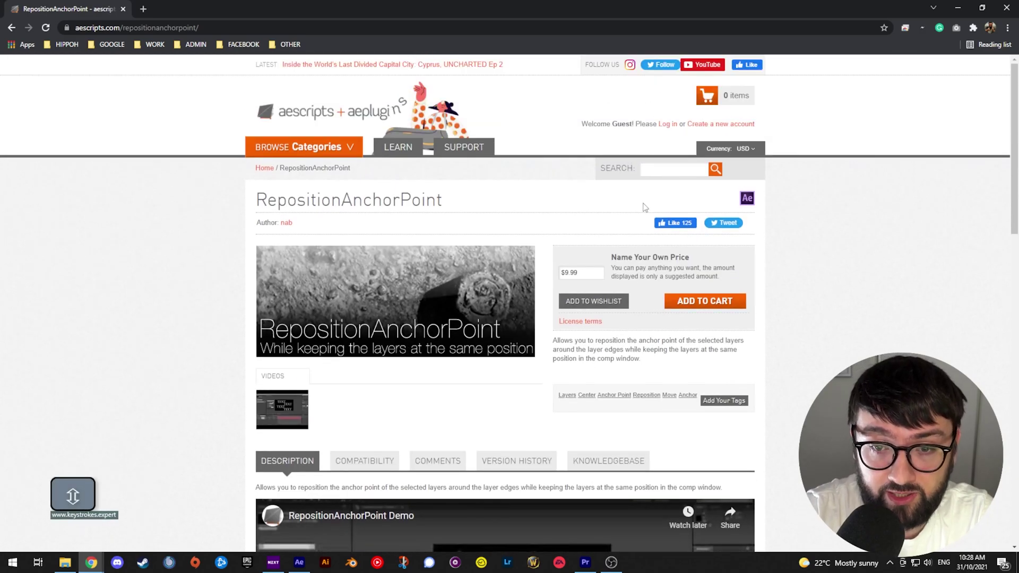
{"action": "left_click", "coordinate": [594, 272], "text": "shift"}
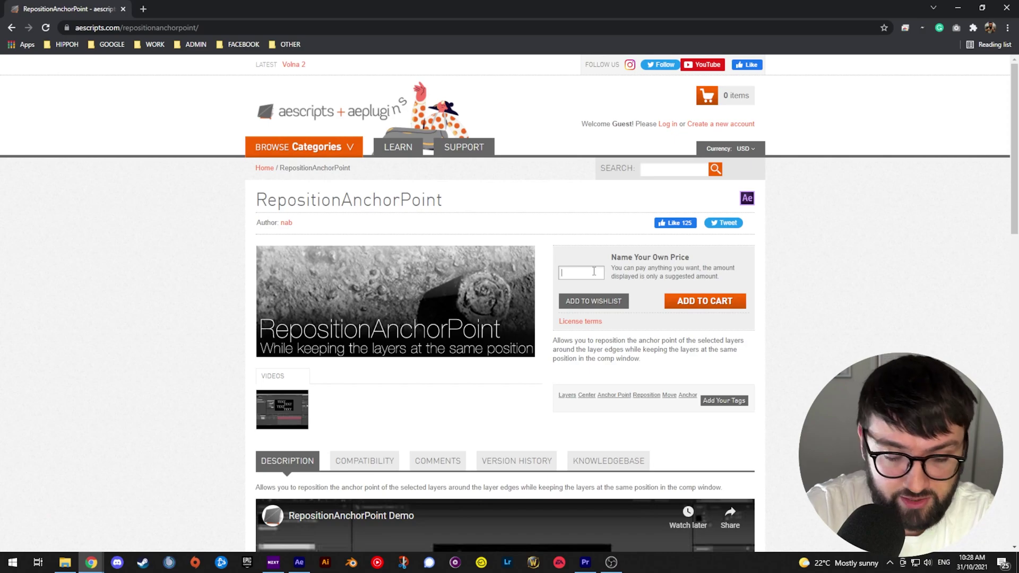
{"action": "type", "text": "2.9"}
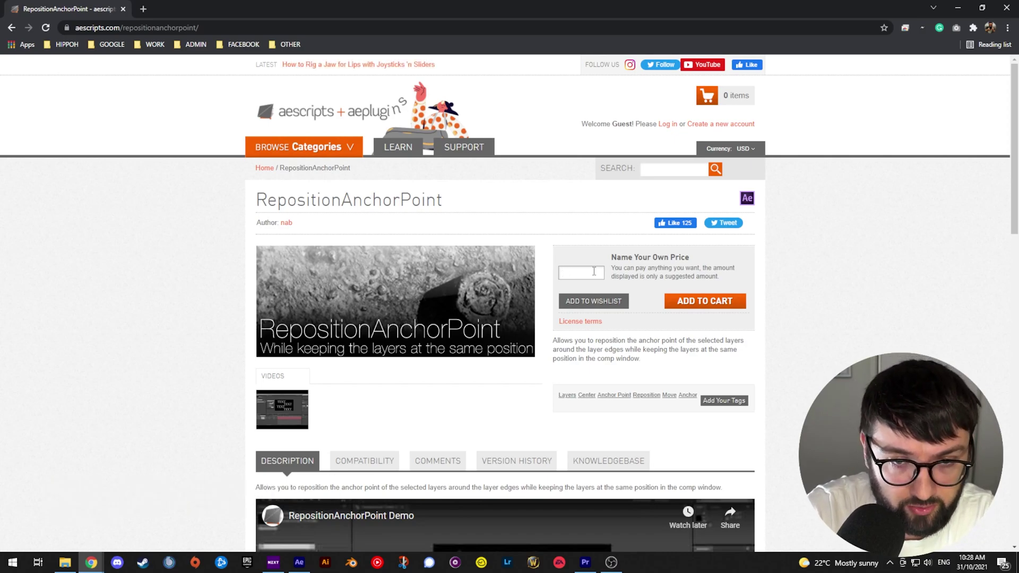
{"action": "key", "text": "BackSpace"}
{"action": "type", "text": "0"}
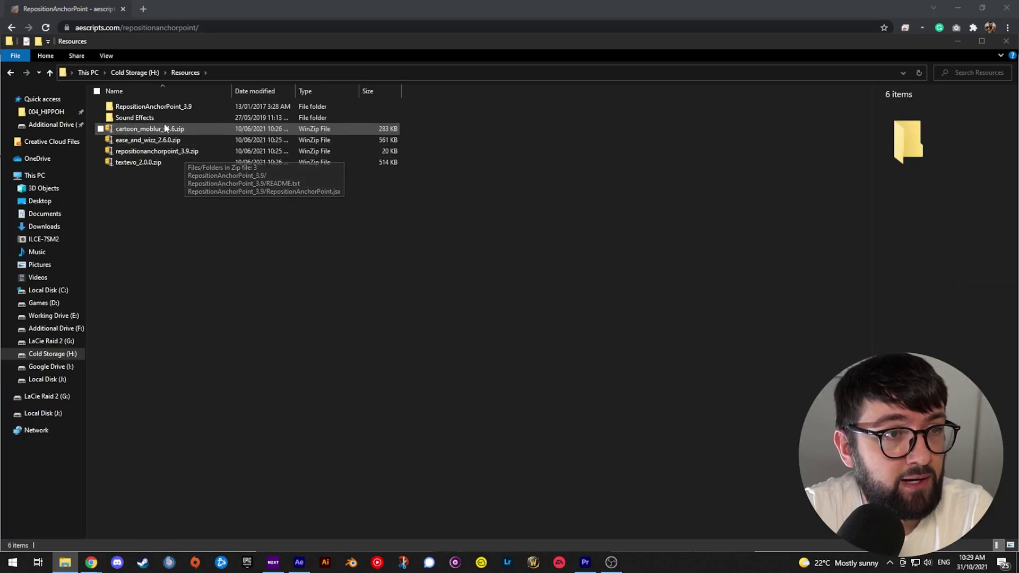
- Open the extracted RepositionAnchorPoint_3.9 folder and read its README.txt
{"action": "double_click", "coordinate": [163, 108]}
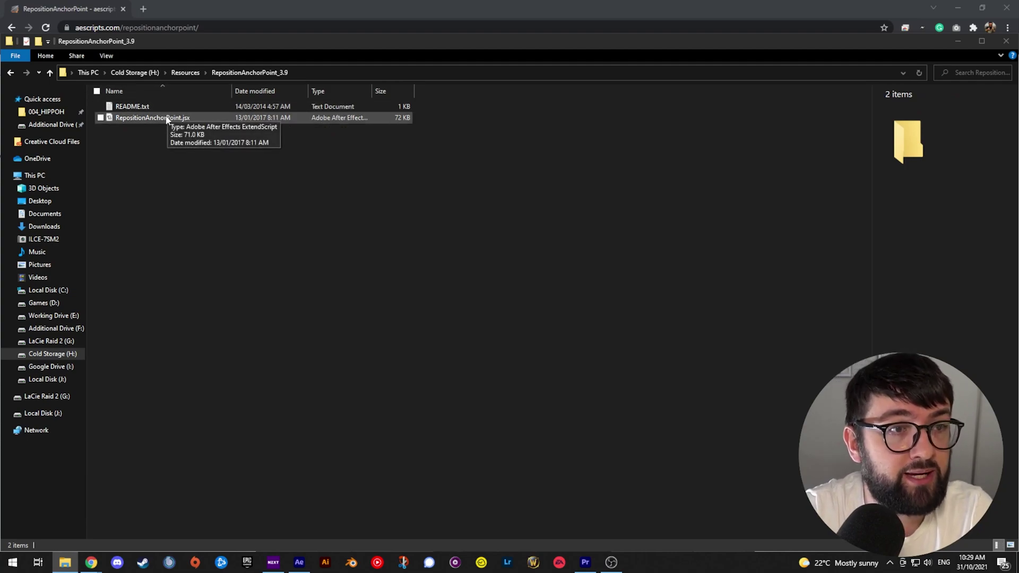
{"action": "left_click", "coordinate": [166, 118]}
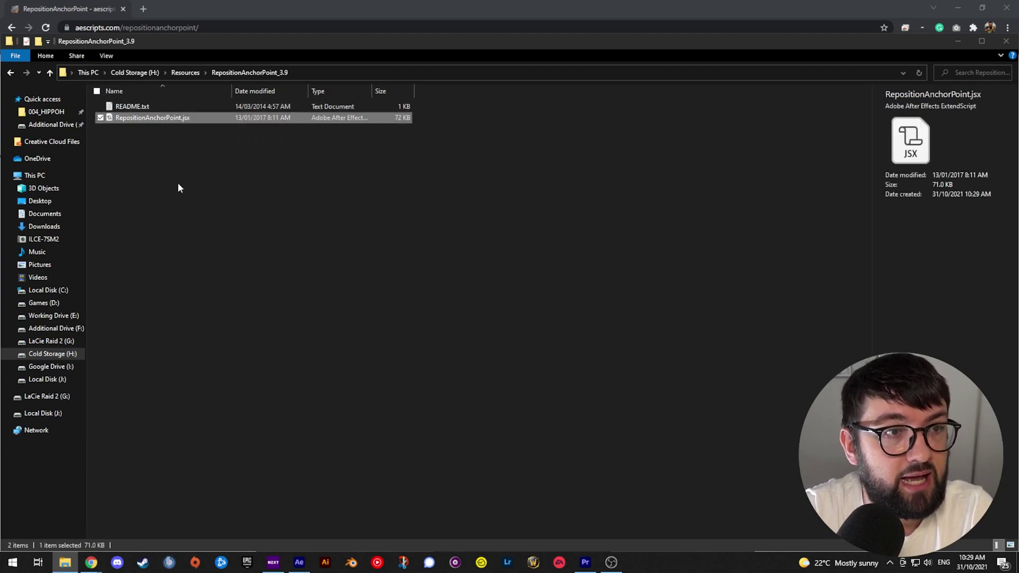
{"action": "double_click", "coordinate": [133, 106]}
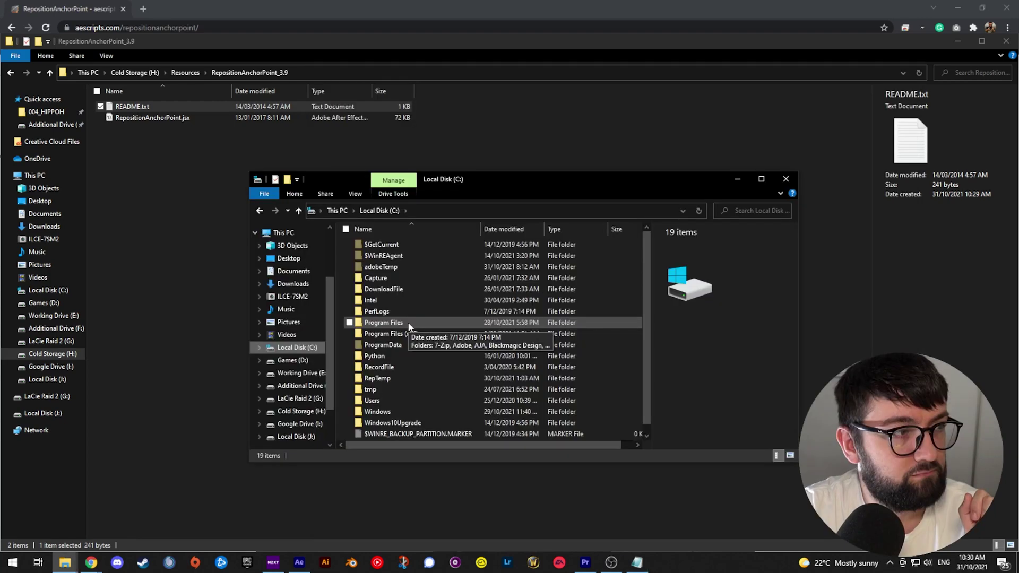
- Browse to Program Files\Adobe\Adobe After Effects 2022\Support Files\Scripts\ScriptUI Panels and select RepositionAnchorPoint.jsx
{"action": "double_click", "coordinate": [402, 323]}
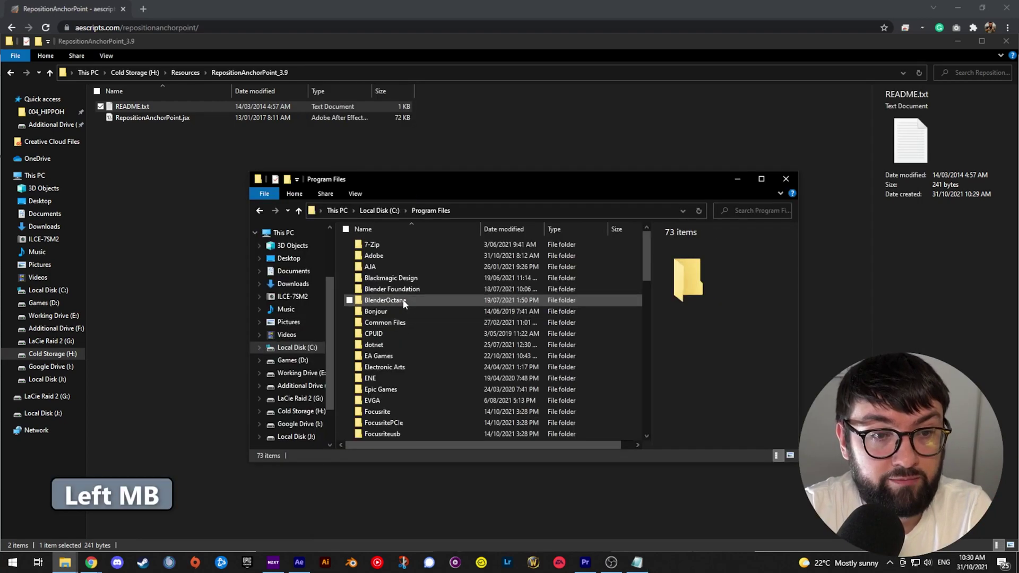
{"action": "double_click", "coordinate": [381, 255]}
{"action": "double_click", "coordinate": [382, 267]}
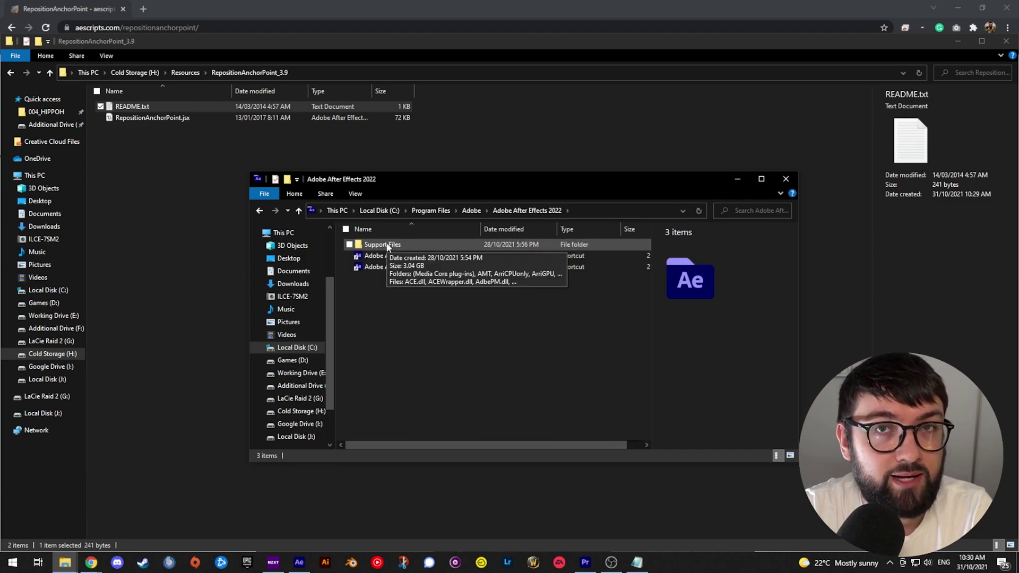
{"action": "double_click", "coordinate": [383, 245]}
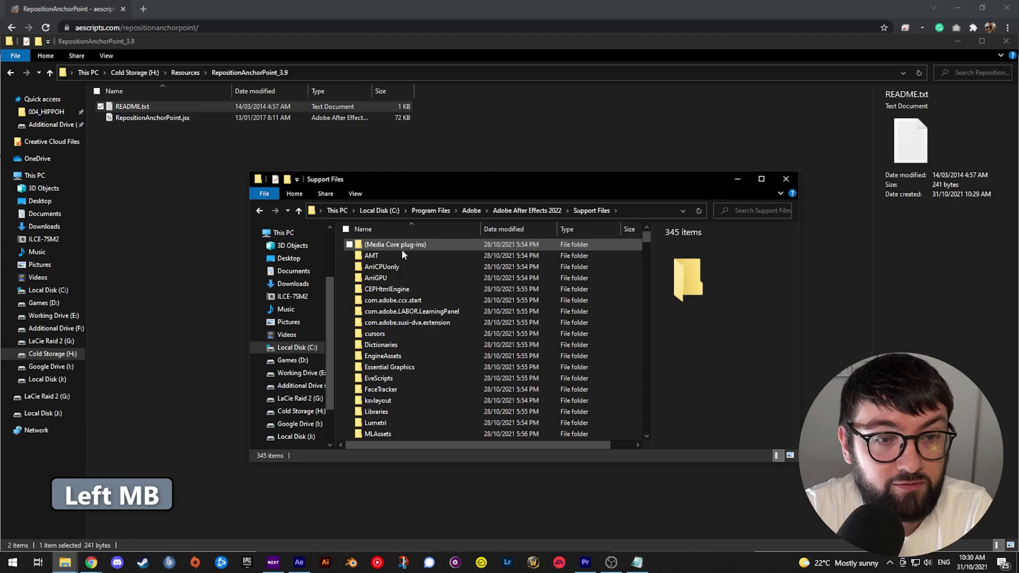
{"action": "scroll", "coordinate": [403, 307], "scroll_direction": "down", "scroll_amount": 3}
{"action": "scroll", "coordinate": [403, 312], "scroll_direction": "down", "scroll_amount": 3}
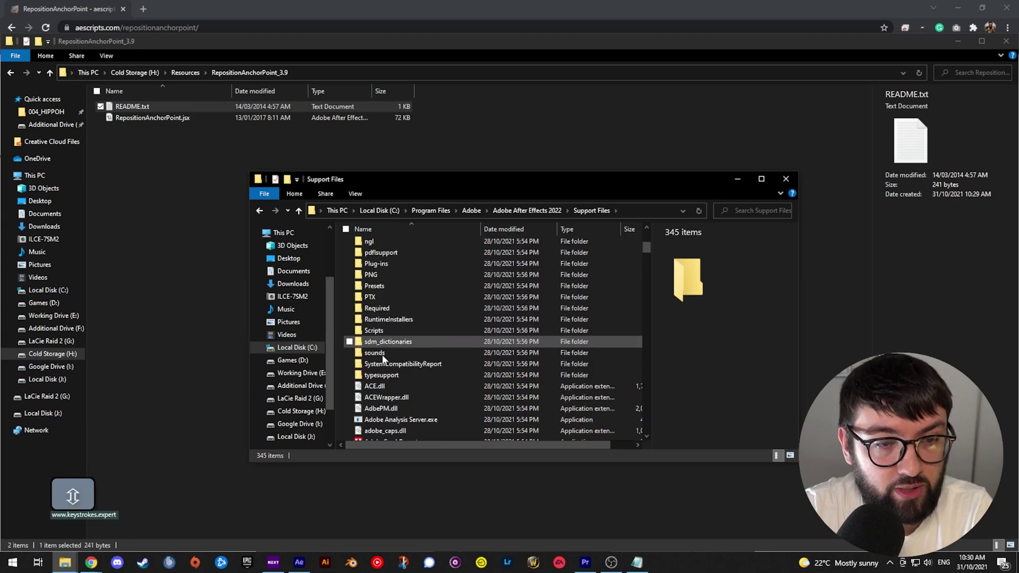
{"action": "double_click", "coordinate": [374, 330]}
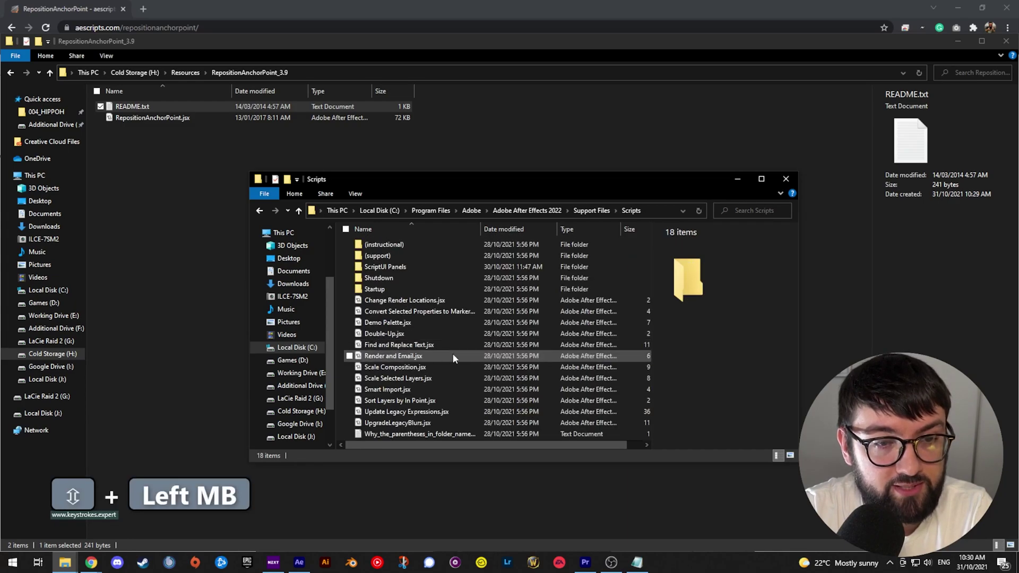
{"action": "double_click", "coordinate": [398, 266]}
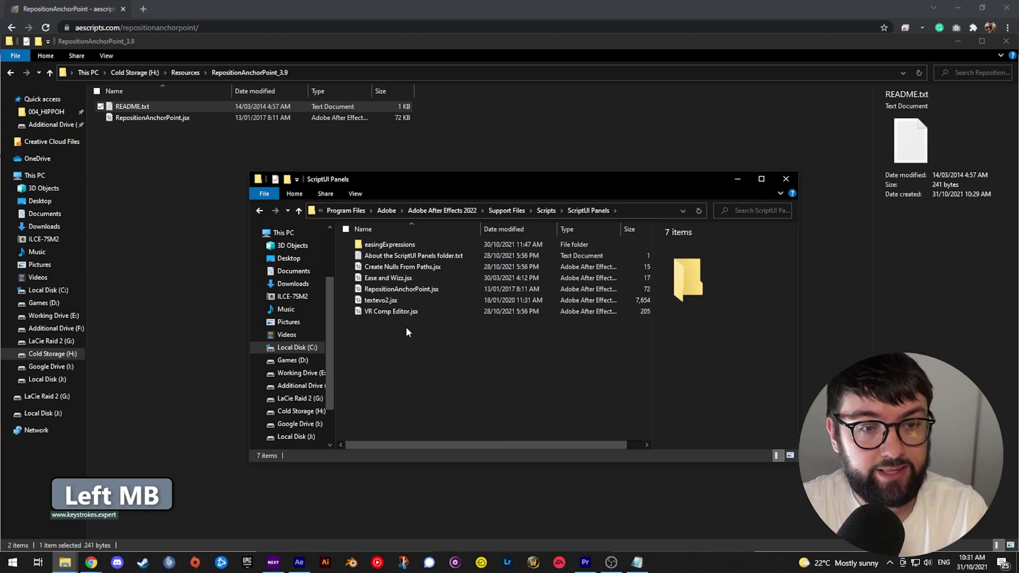
{"action": "left_click", "coordinate": [402, 288]}
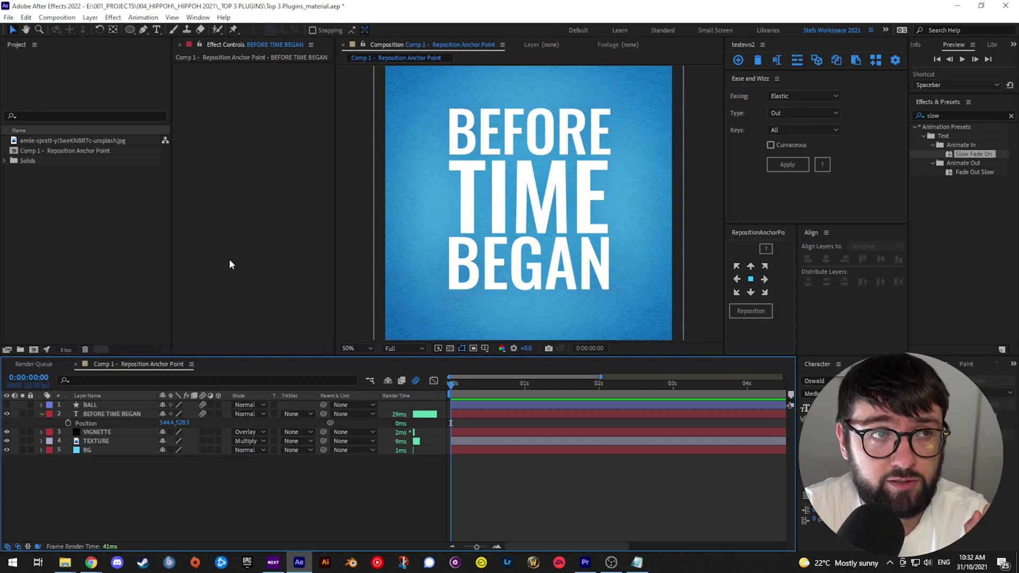
- Show the RepositionAnchorPoint.jsx panel from the Window menu and widen the right panel column
{"action": "left_click", "coordinate": [198, 18]}
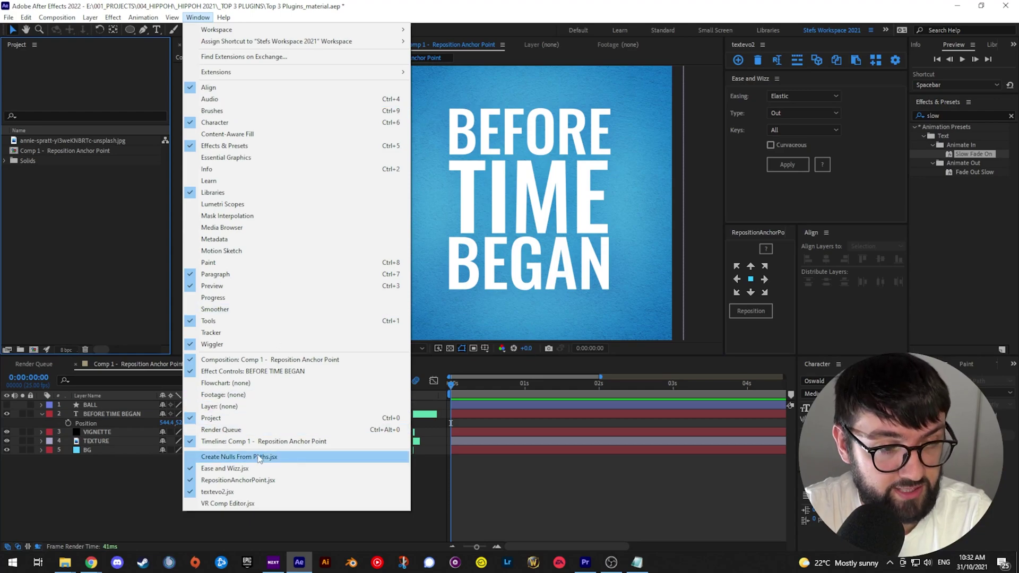
{"action": "left_click", "coordinate": [245, 483]}
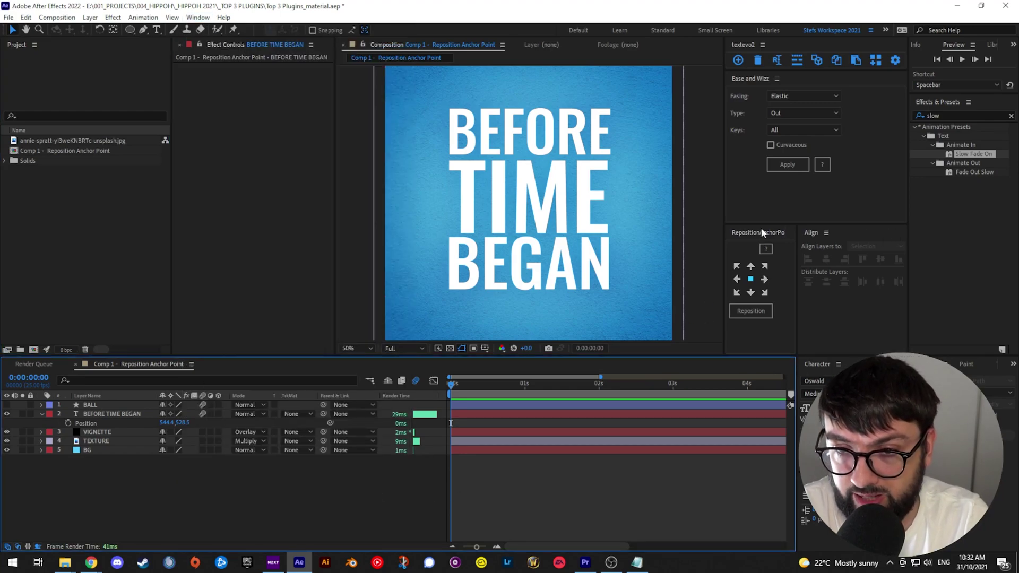
{"action": "left_click_drag", "start_coordinate": [724, 231], "coordinate": [698, 232]}
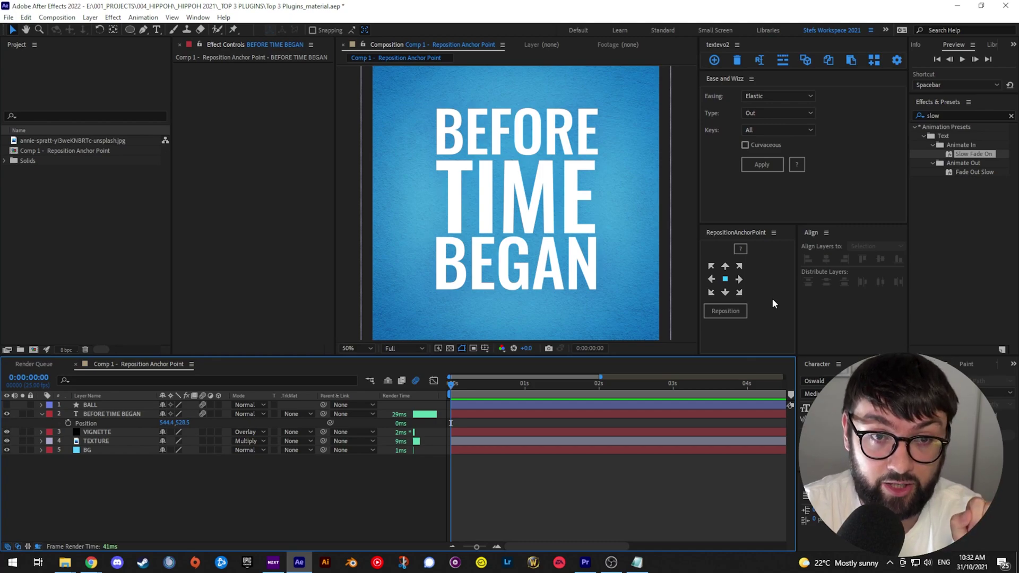
- Move the text's anchor to its bottom-left corner, test Rotation around it, then undo
{"action": "left_click", "coordinate": [539, 233]}
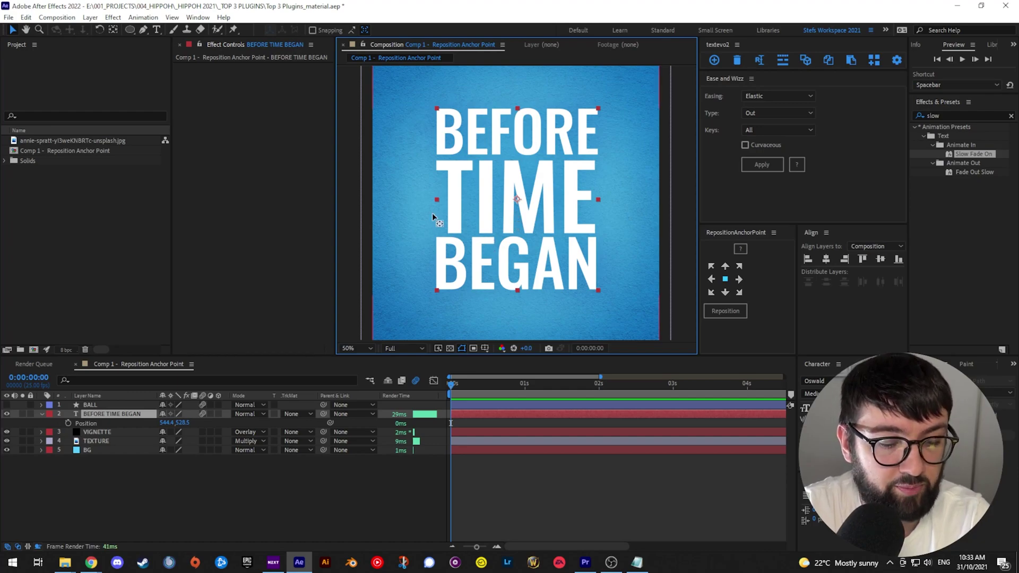
{"action": "key", "text": "y"}
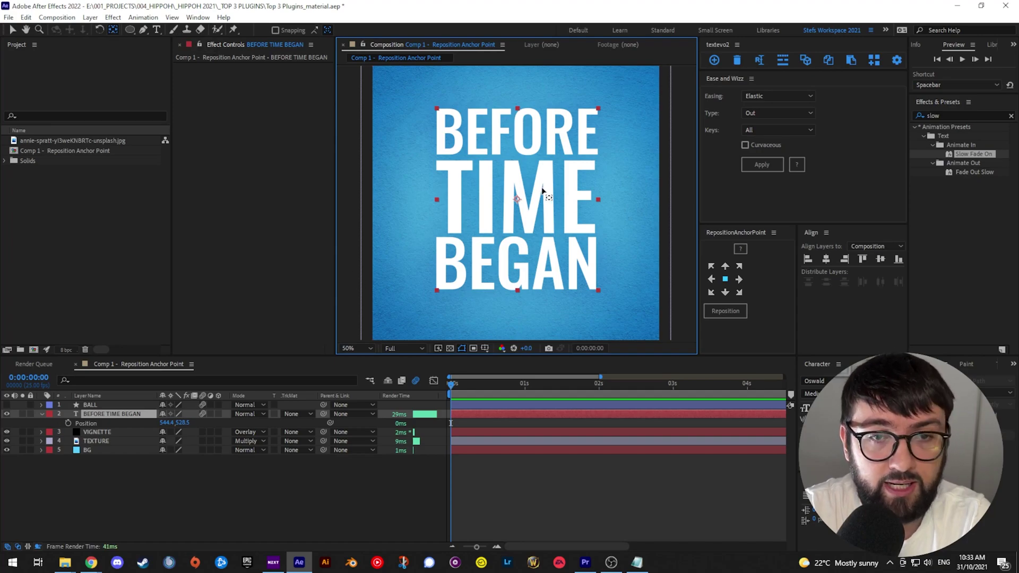
{"action": "left_click_drag", "start_coordinate": [518, 201], "coordinate": [499, 194]}
{"action": "left_click_drag", "start_coordinate": [544, 164], "coordinate": [440, 282]}
{"action": "left_click", "coordinate": [107, 416]}
{"action": "key", "text": "r"}
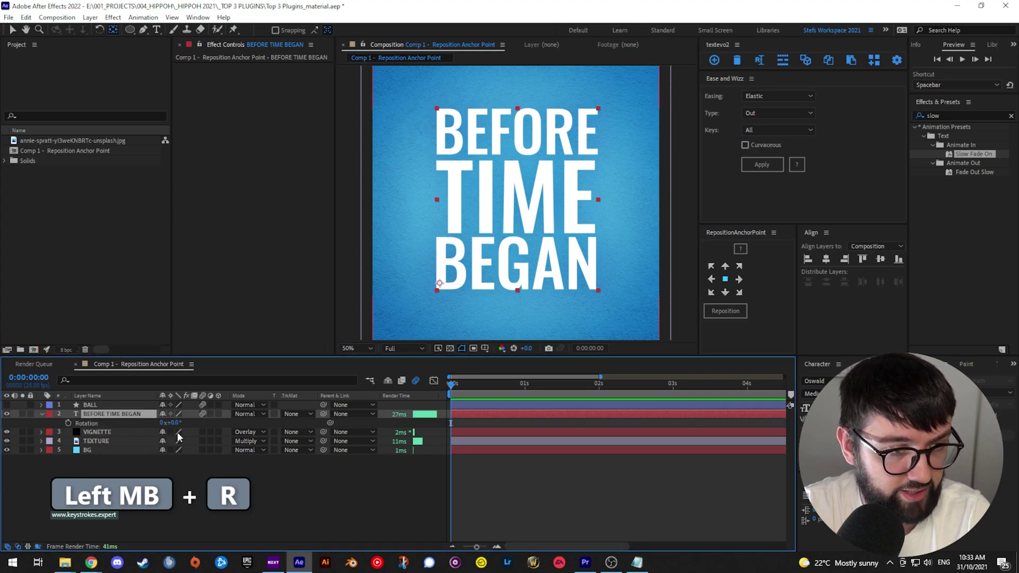
{"action": "mouse_move", "coordinate": [170, 423]}
{"action": "left_mouse_down"}
{"action": "mouse_move", "coordinate": [159, 416]}
{"action": "mouse_move", "coordinate": [169, 423]}
{"action": "left_mouse_up"}
{"action": "key", "text": "ctrl+z"}
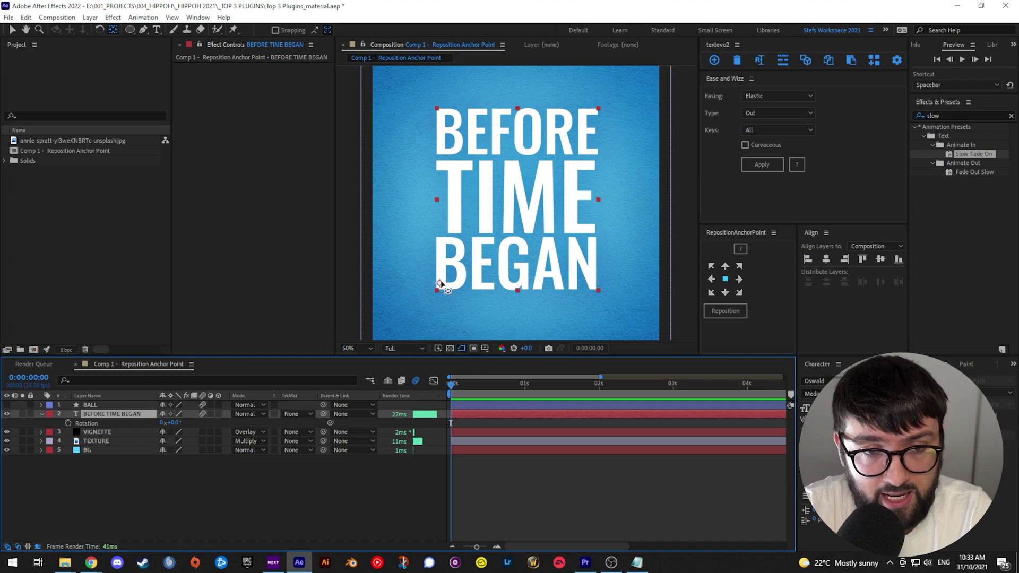
- Drag the anchor point back to roughly the text's centre, on the word TIME
{"action": "left_click_drag", "start_coordinate": [439, 282], "coordinate": [476, 255]}
{"action": "left_click_drag", "start_coordinate": [512, 219], "coordinate": [516, 203]}
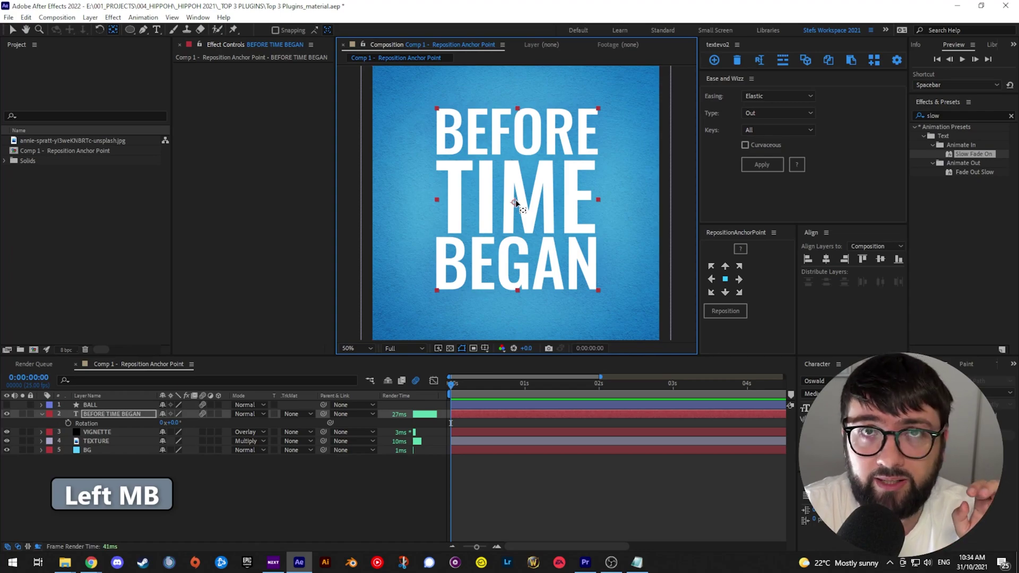
{"action": "left_click_drag", "start_coordinate": [515, 203], "coordinate": [491, 235]}
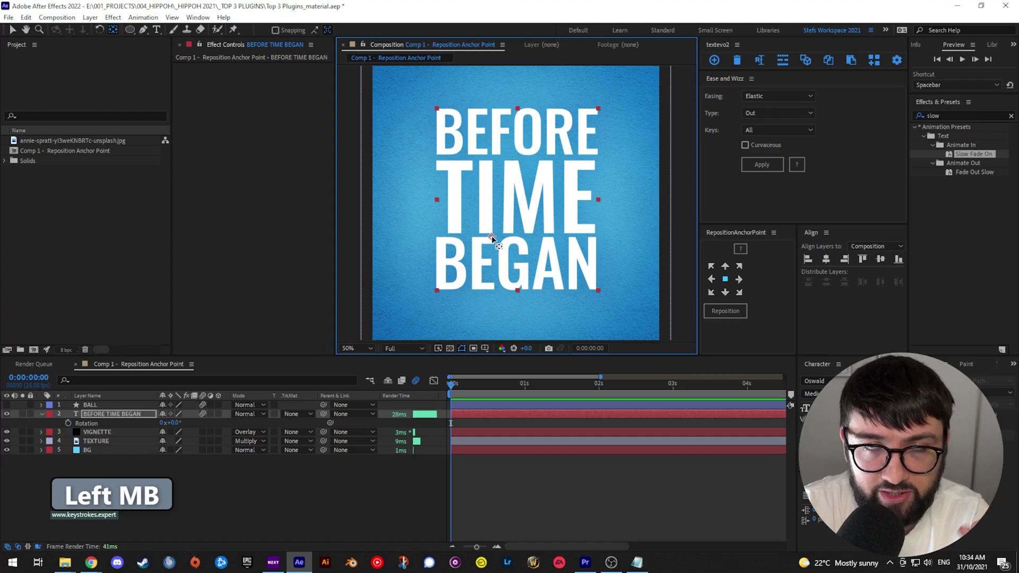
{"action": "left_click_drag", "start_coordinate": [492, 235], "coordinate": [511, 219]}
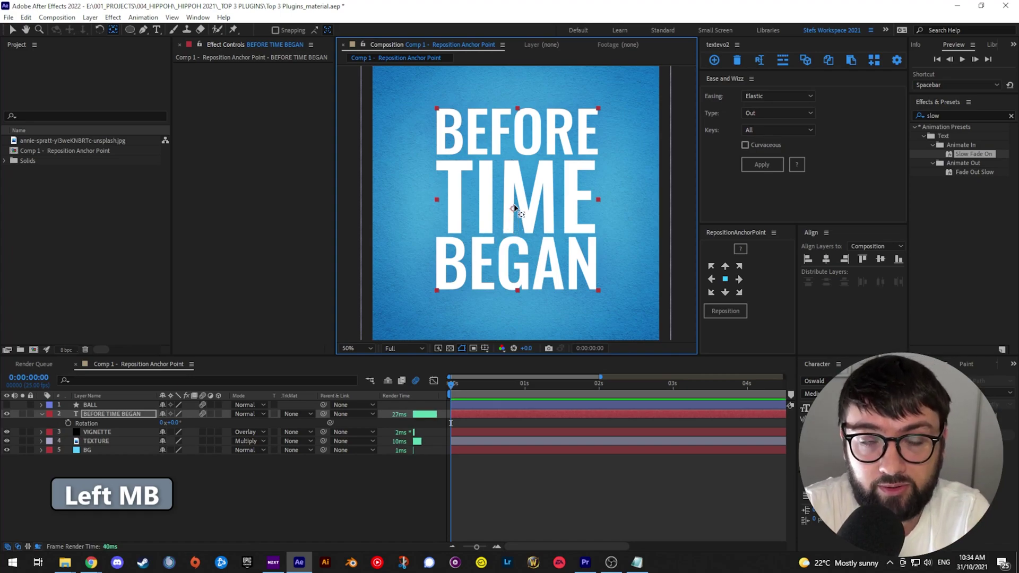
{"action": "left_click_drag", "start_coordinate": [513, 215], "coordinate": [513, 215]}
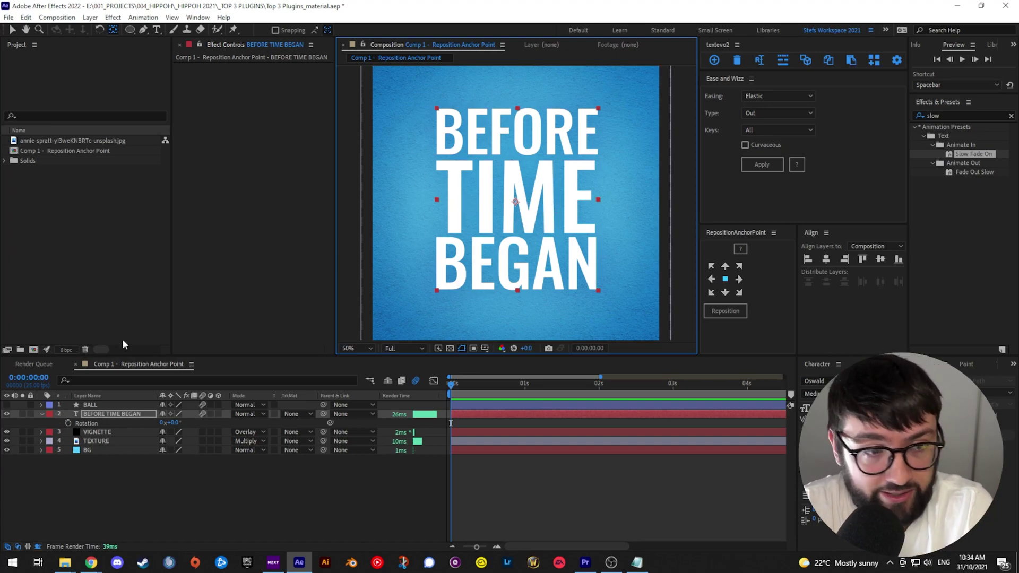
- Show Anchor Point, scrub its Y value, then re-centre it with the RepositionAnchorPoint panel
{"action": "left_click", "coordinate": [92, 418]}
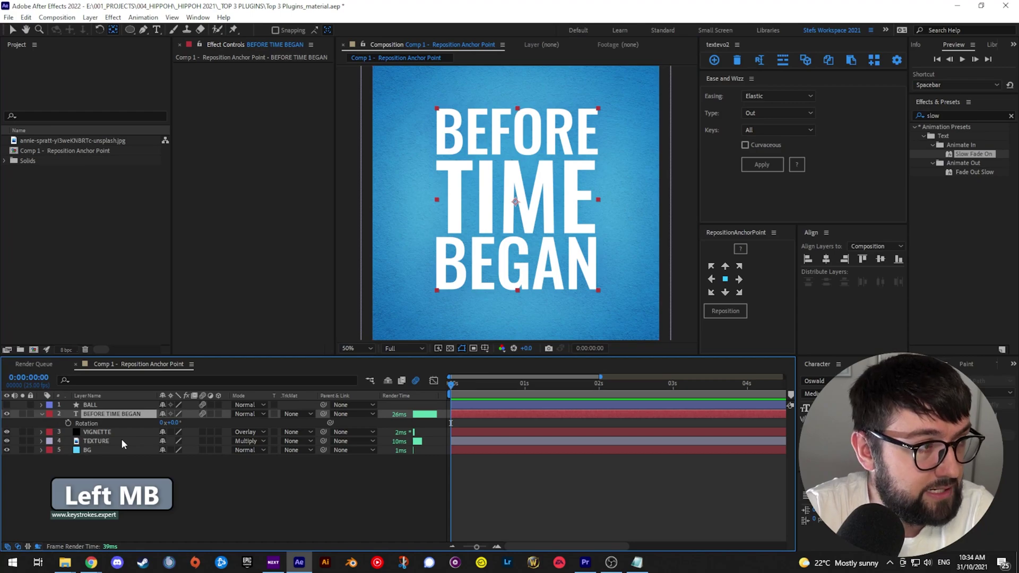
{"action": "key", "text": "a"}
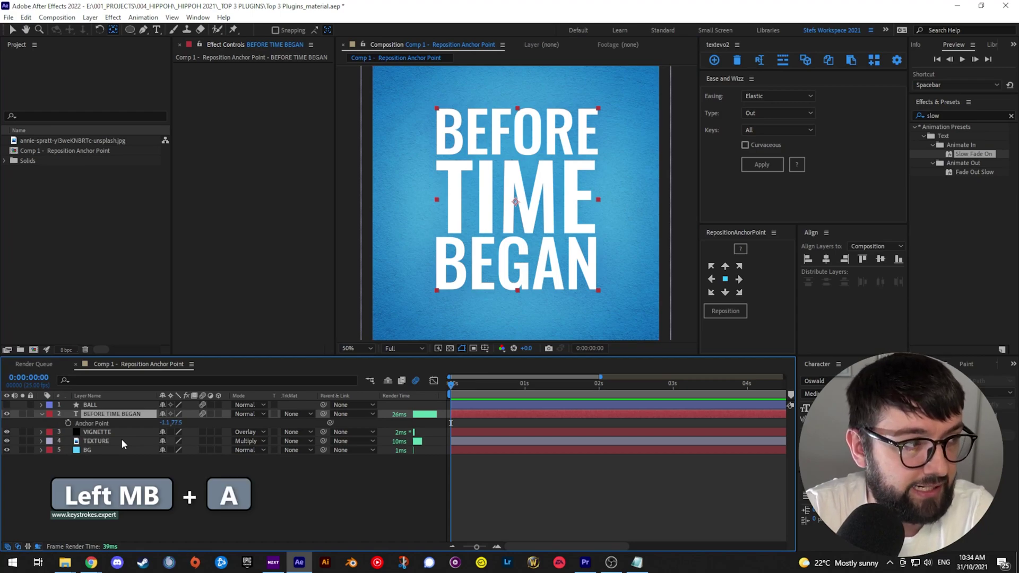
{"action": "left_click", "coordinate": [99, 423]}
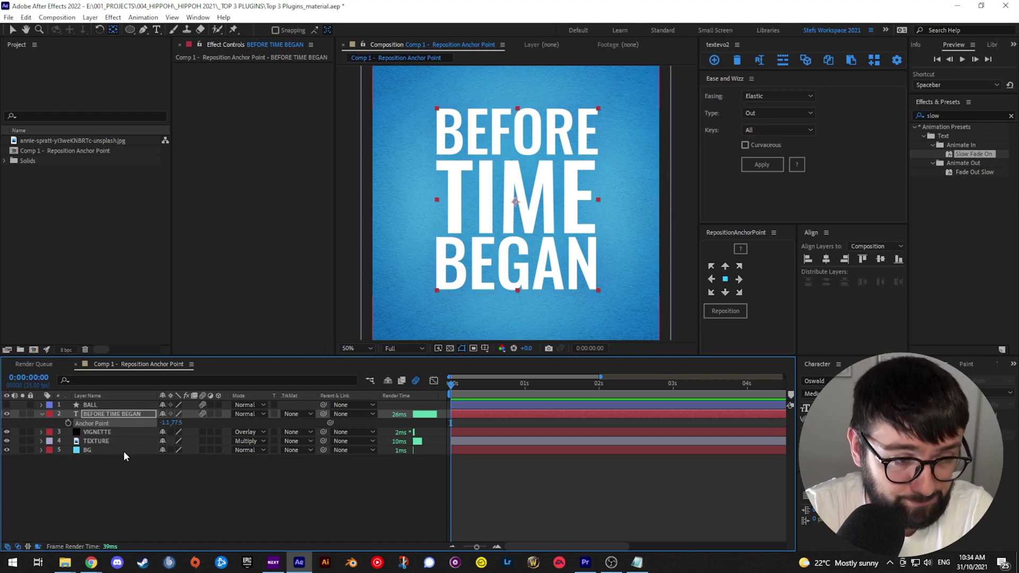
{"action": "left_click_drag", "start_coordinate": [183, 425], "coordinate": [163, 444]}
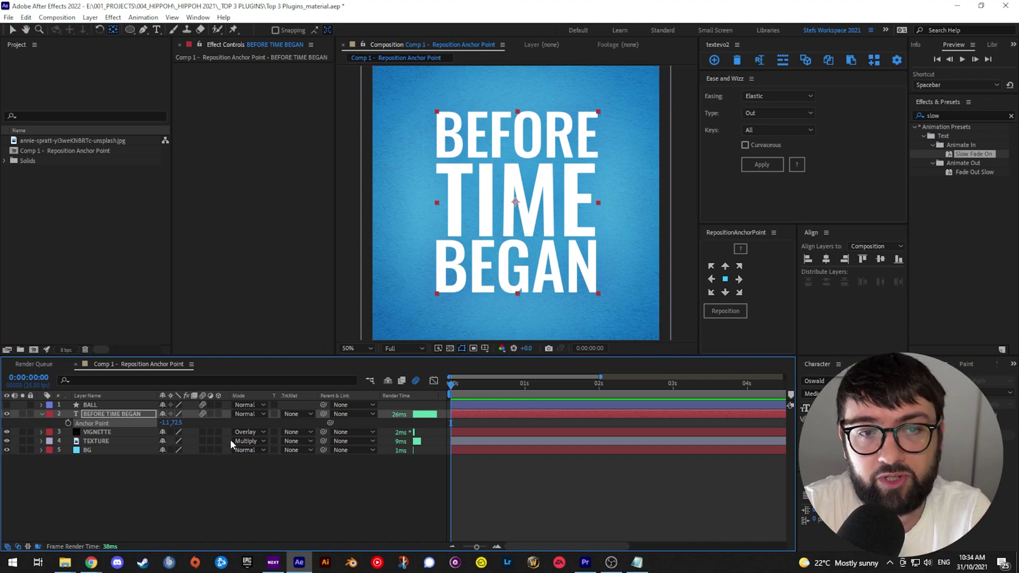
{"action": "left_click", "coordinate": [724, 309]}
{"action": "left_click", "coordinate": [247, 486]}
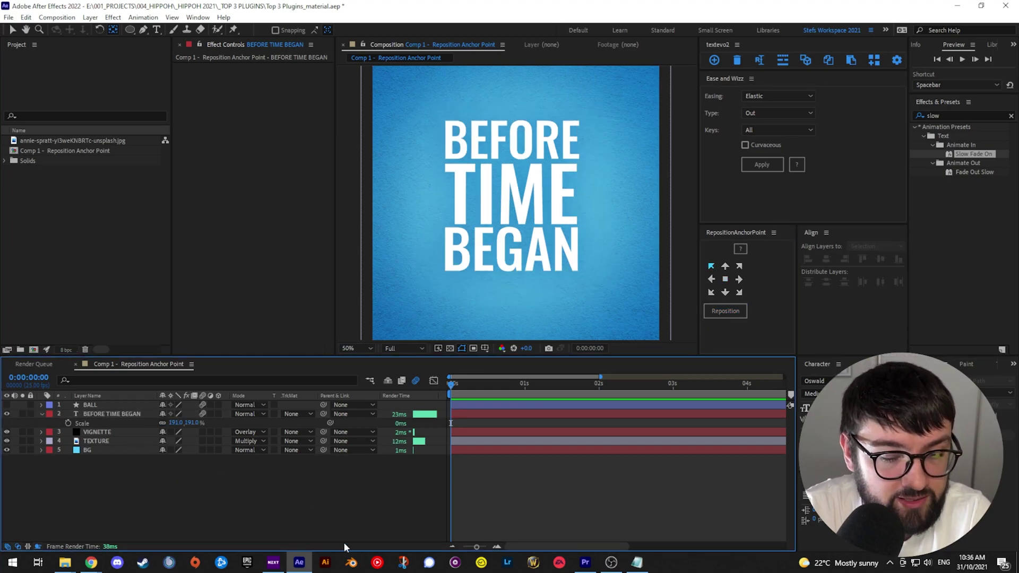
- Try top-right, top-centre and bottom-centre anchor placements with the Reposition button
{"action": "left_click", "coordinate": [728, 314]}
{"action": "left_click", "coordinate": [725, 313]}
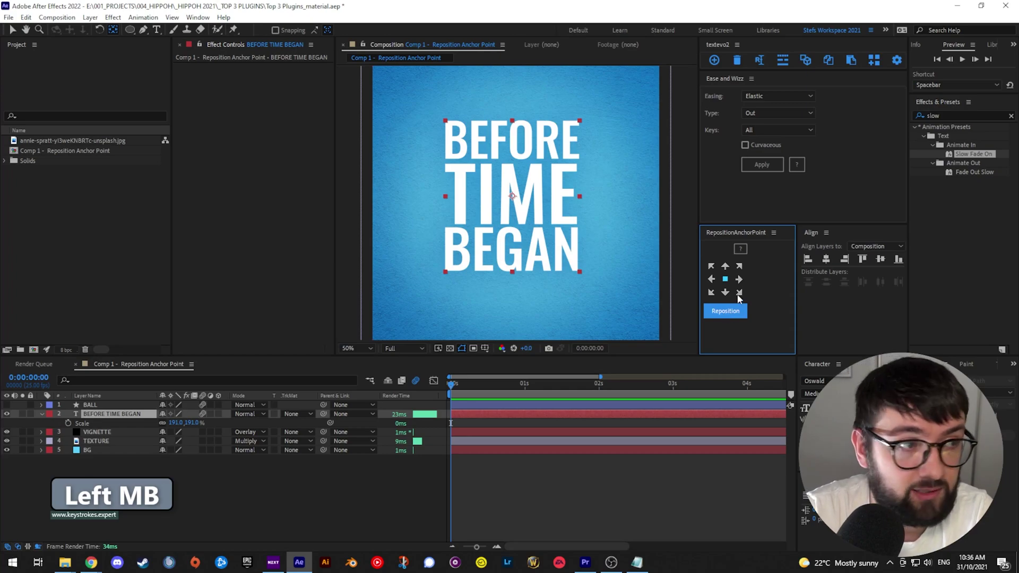
{"action": "left_click", "coordinate": [739, 265]}
{"action": "left_click", "coordinate": [725, 266]}
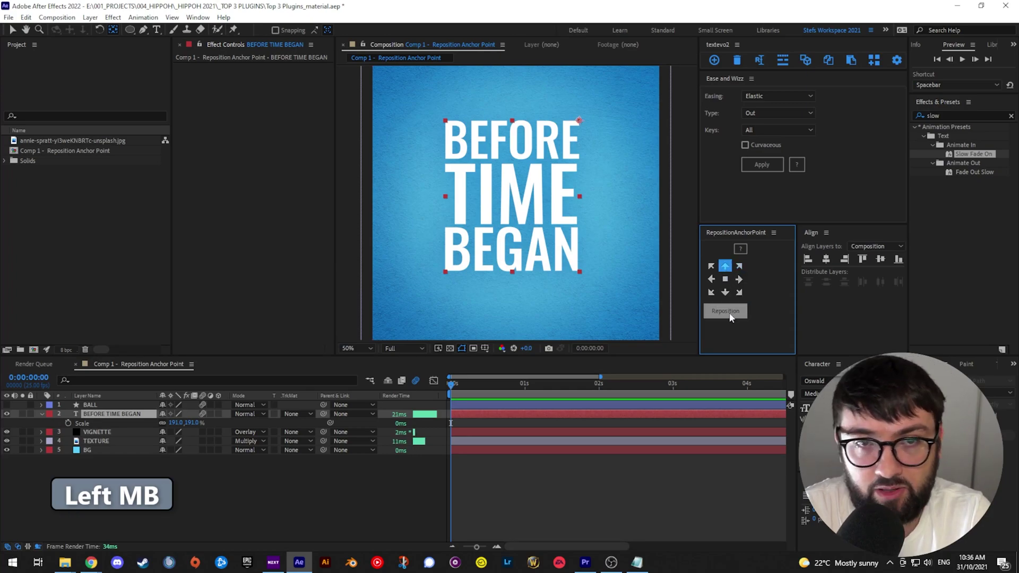
{"action": "left_click", "coordinate": [726, 311]}
{"action": "left_click", "coordinate": [725, 292]}
{"action": "left_click", "coordinate": [727, 311]}
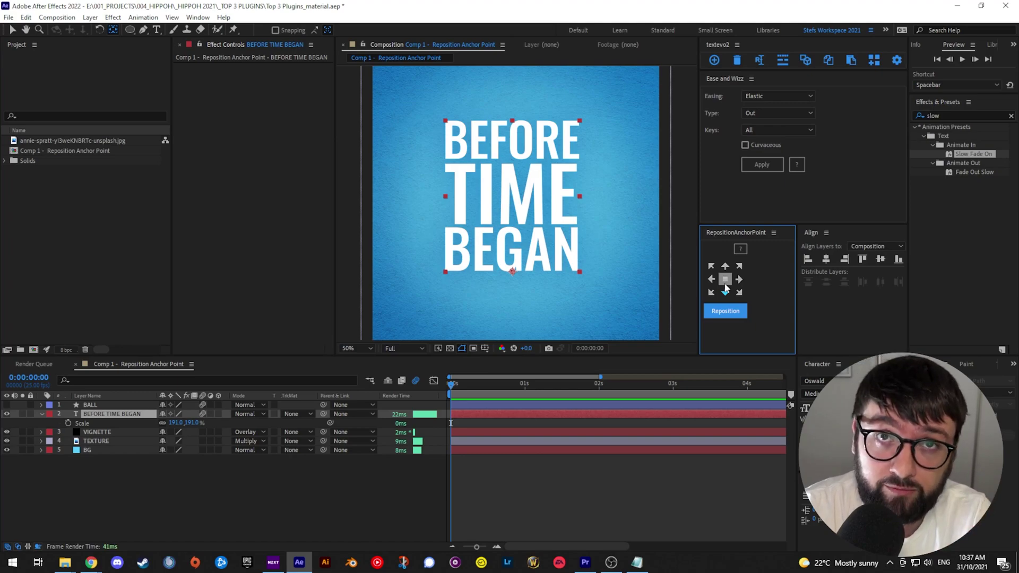
- Reposition the anchor to the centre, then to the text's left-middle edge
{"action": "left_click", "coordinate": [724, 279]}
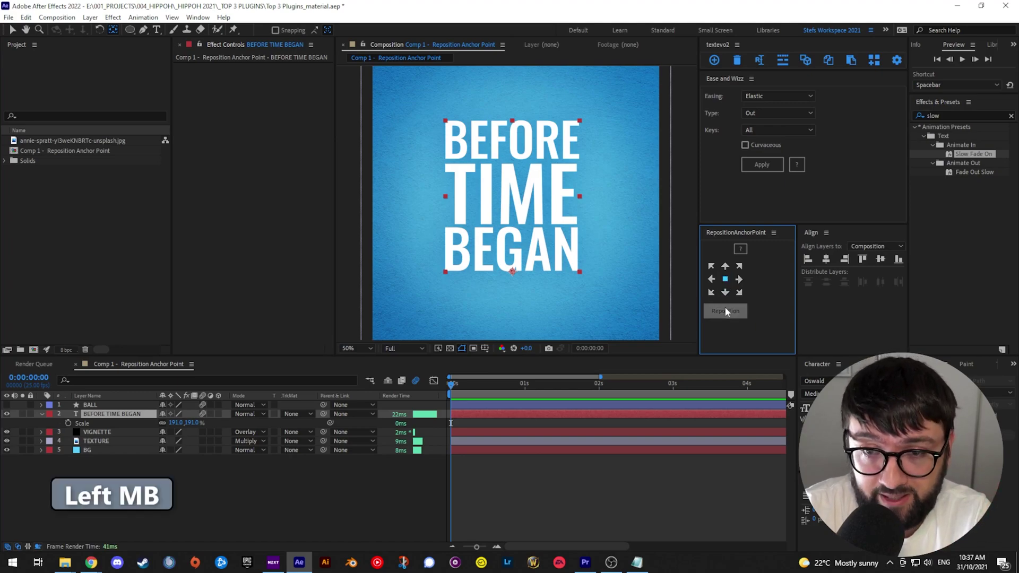
{"action": "left_click", "coordinate": [724, 307]}
{"action": "left_click", "coordinate": [725, 266]}
{"action": "left_click", "coordinate": [712, 279]}
{"action": "left_click", "coordinate": [722, 312]}
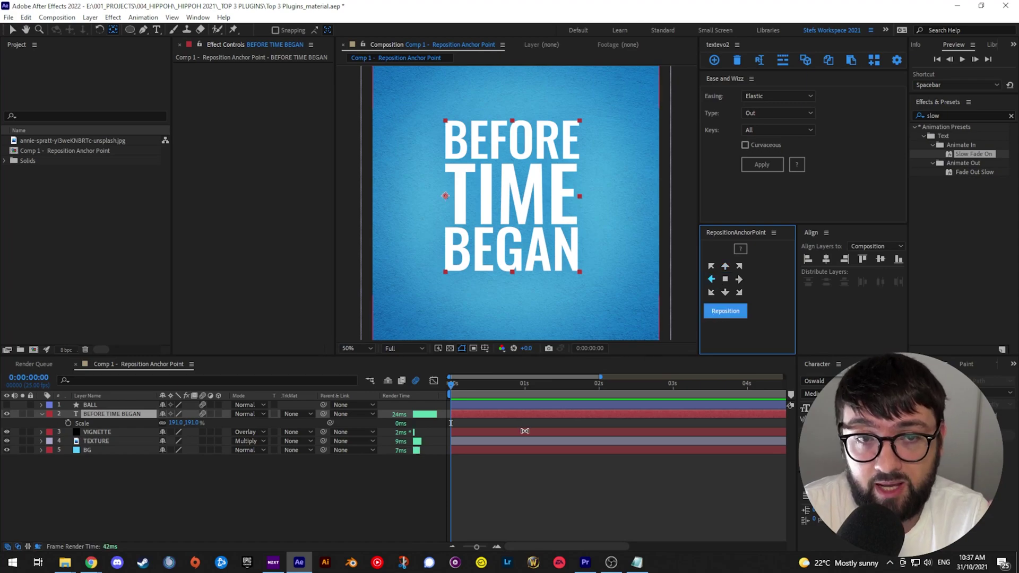
{"action": "left_click", "coordinate": [345, 399]}
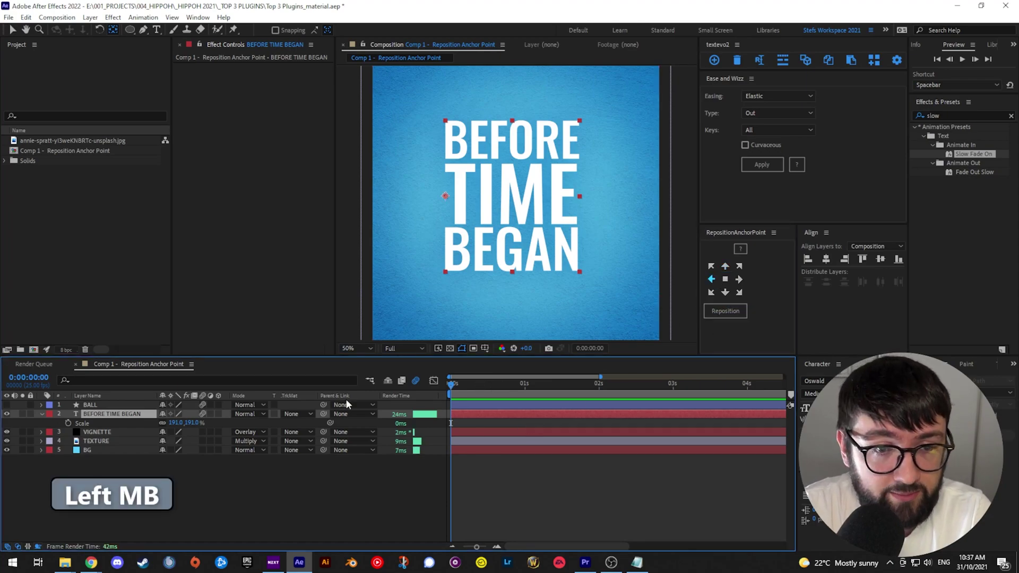
- Keyframe Scale at 0s and 1s, setting the starting Scale value to 0
{"action": "left_click", "coordinate": [68, 422]}
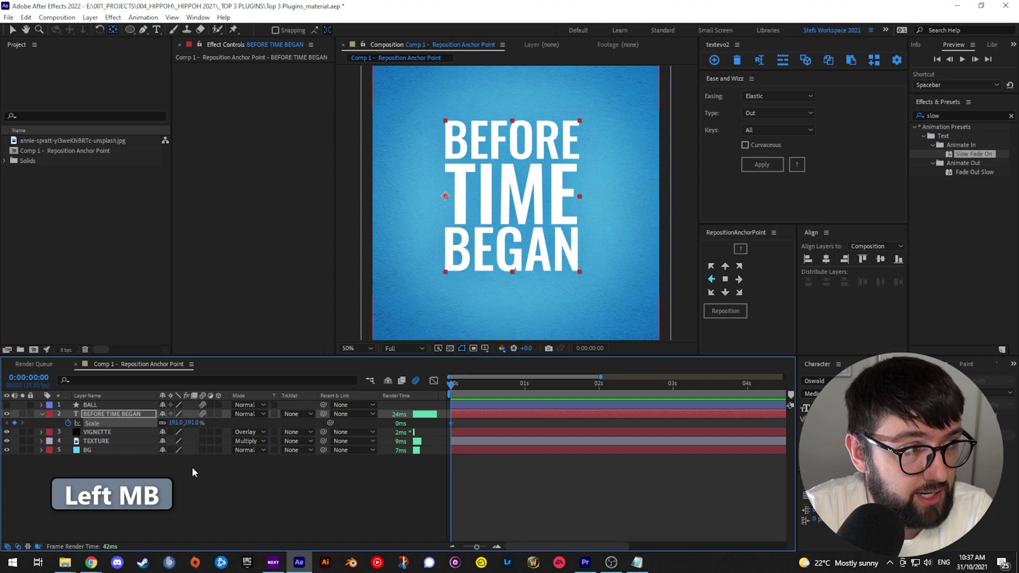
{"action": "left_click_drag", "start_coordinate": [452, 384], "coordinate": [524, 387]}
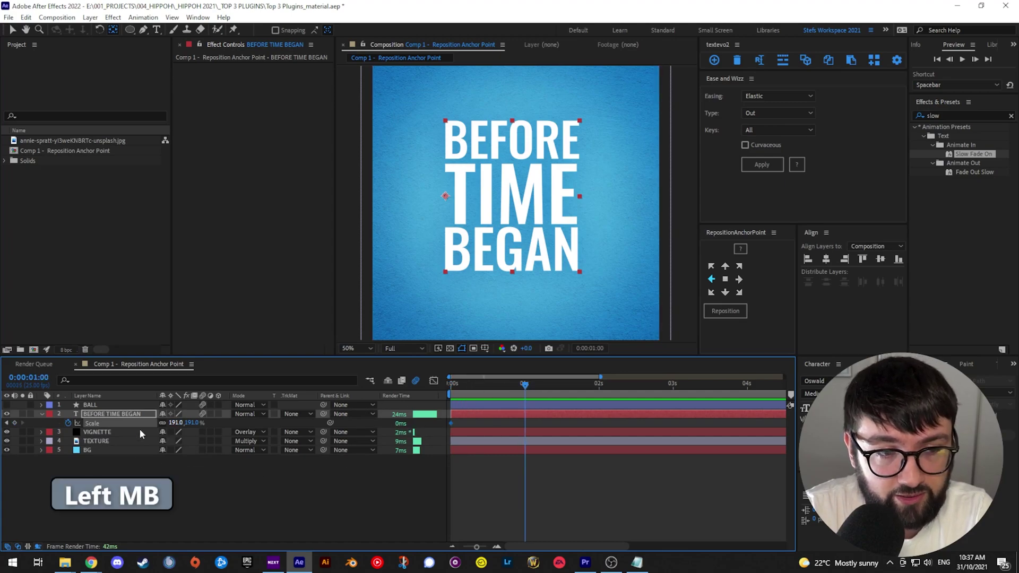
{"action": "left_click", "coordinate": [15, 423]}
{"action": "left_click", "coordinate": [7, 423]}
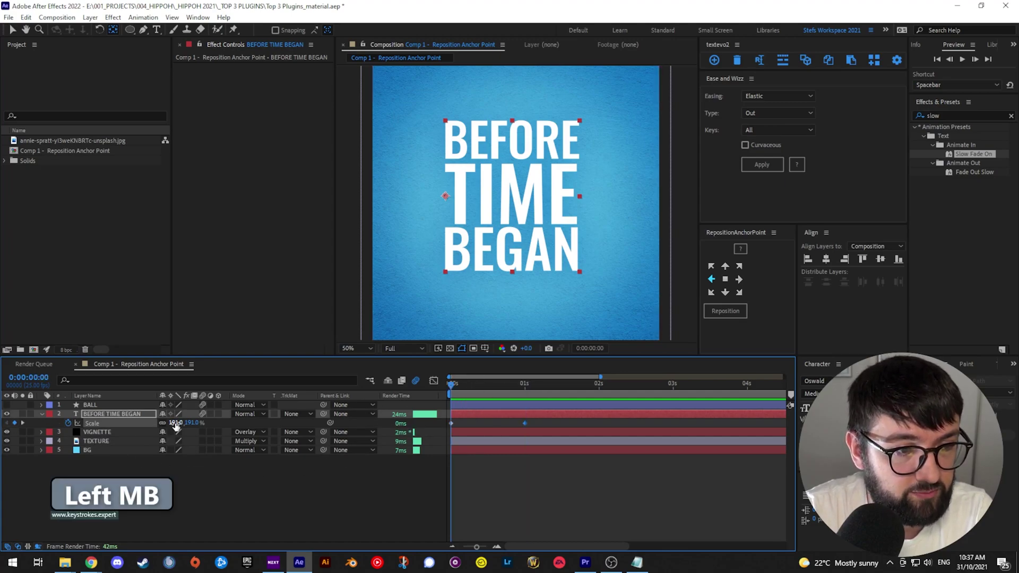
{"action": "left_click", "coordinate": [177, 423]}
{"action": "type", "text": "0"}
{"action": "left_click", "coordinate": [339, 488]}
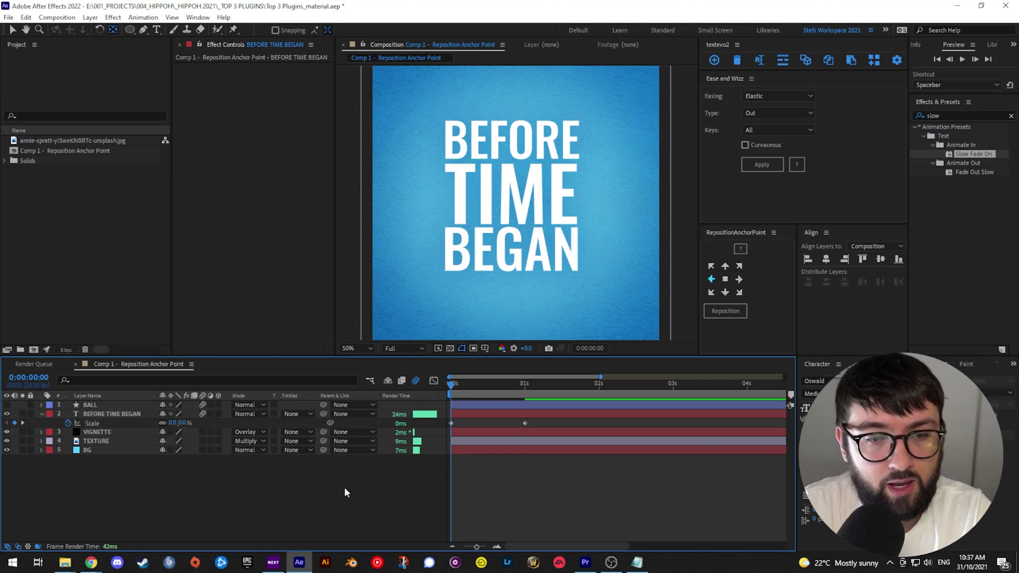
- Preview the text scaling up from its left-edge anchor
{"action": "key", "text": "space"}
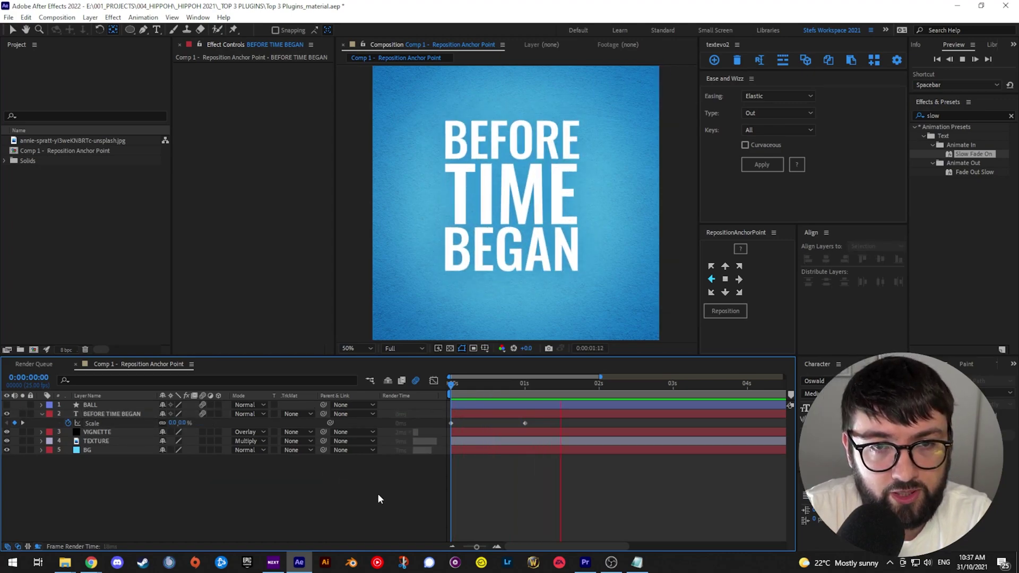
{"action": "key", "text": "space"}
{"action": "left_click", "coordinate": [502, 207]}
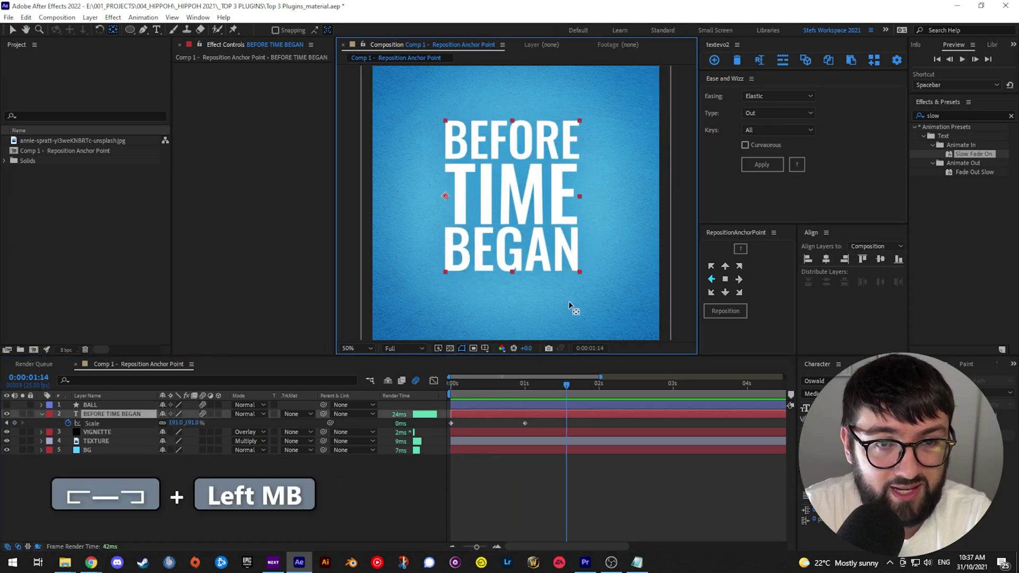
{"action": "left_click", "coordinate": [452, 383]}
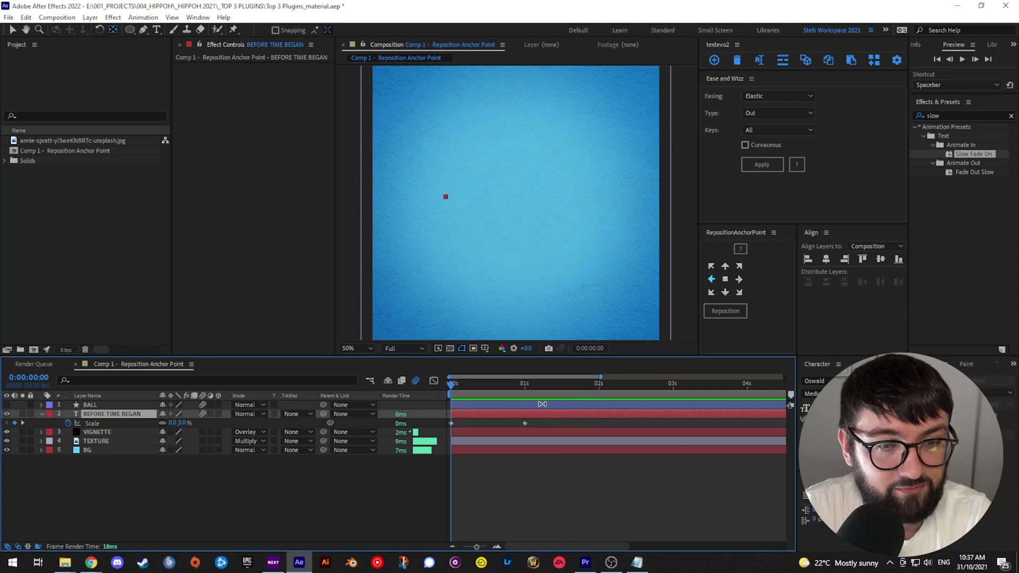
{"action": "key", "text": "space"}
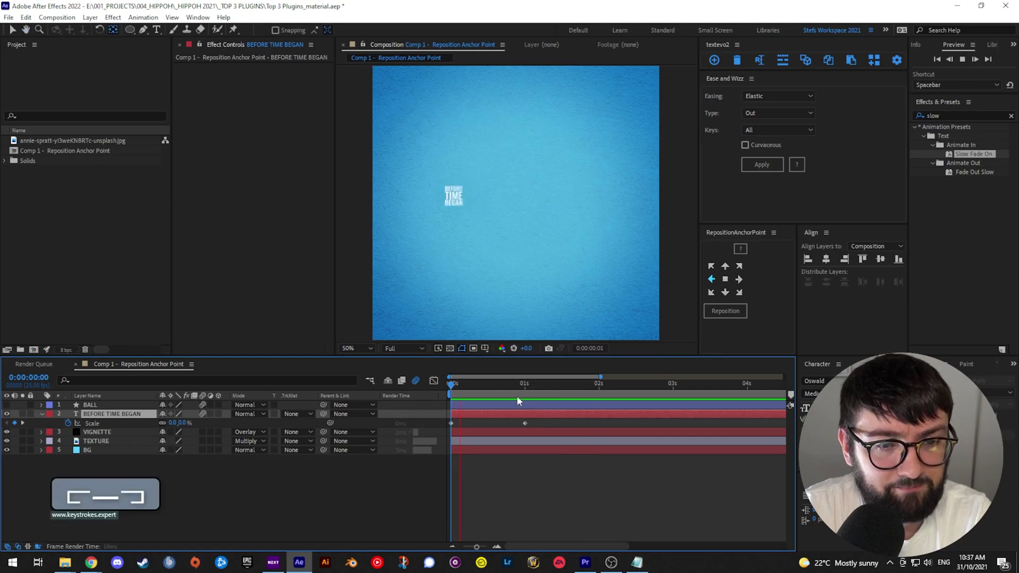
{"action": "left_click", "coordinate": [549, 398]}
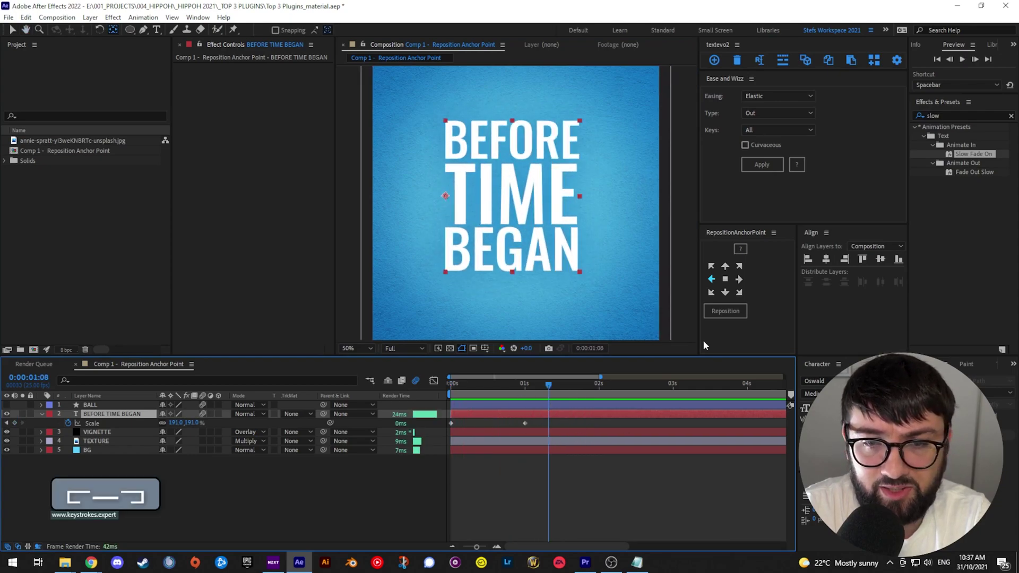
- Re-centre the anchor point and replay the scale animation
{"action": "left_click", "coordinate": [725, 279]}
{"action": "left_click", "coordinate": [724, 310]}
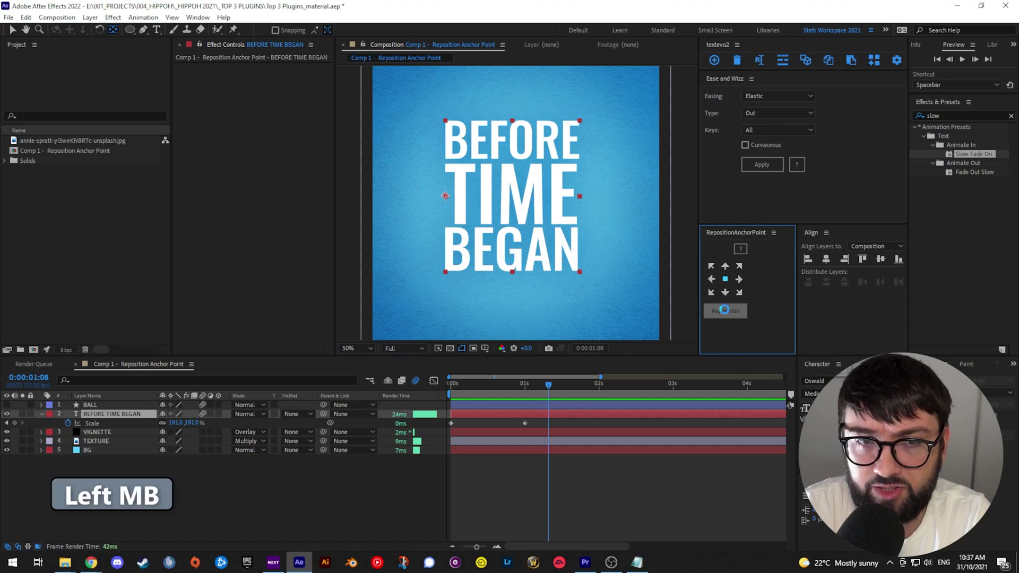
{"action": "key", "text": "space"}
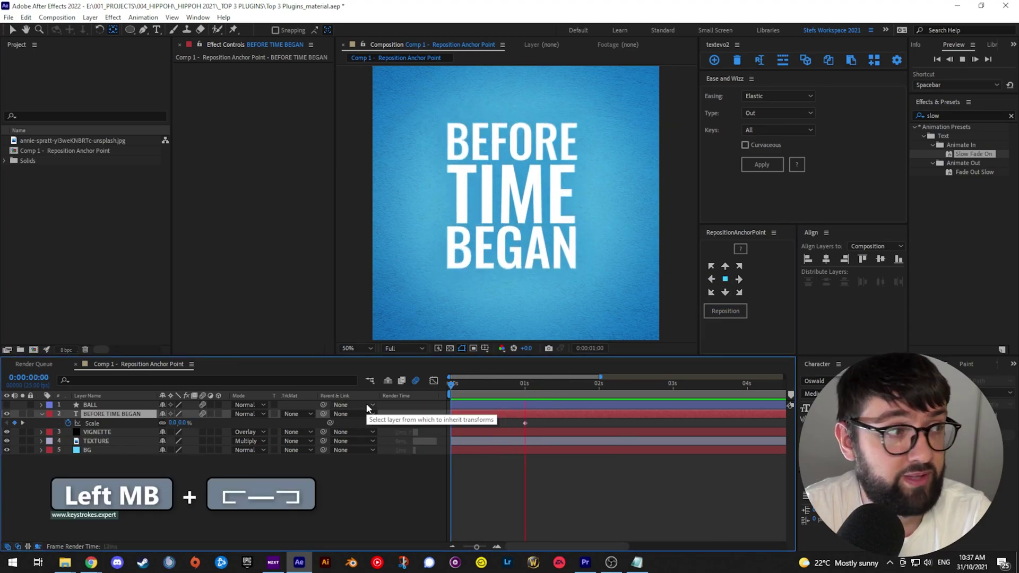
{"action": "key", "text": "space"}
- Move the anchor to the right-middle edge and preview the scale-up from 0:00:00:00
{"action": "left_click", "coordinate": [556, 392]}
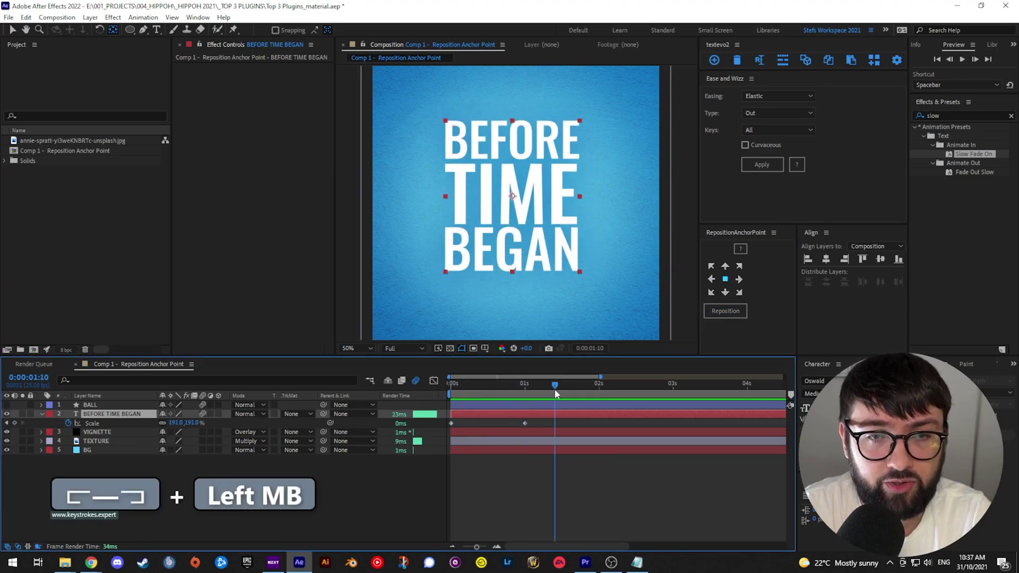
{"action": "left_click", "coordinate": [739, 279]}
{"action": "left_click", "coordinate": [725, 311]}
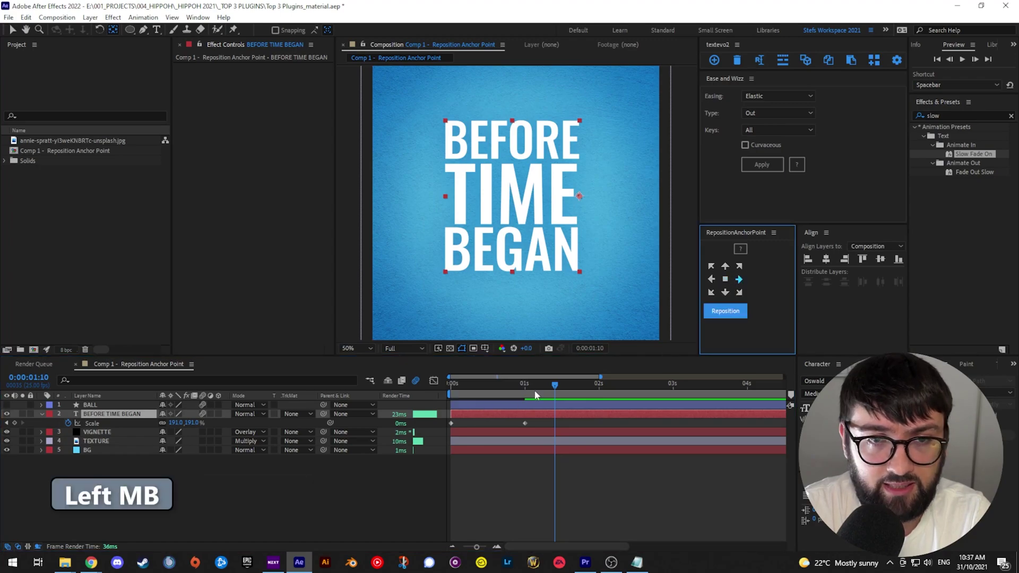
{"action": "left_click_drag", "start_coordinate": [534, 392], "coordinate": [375, 398]}
{"action": "key", "text": "space"}
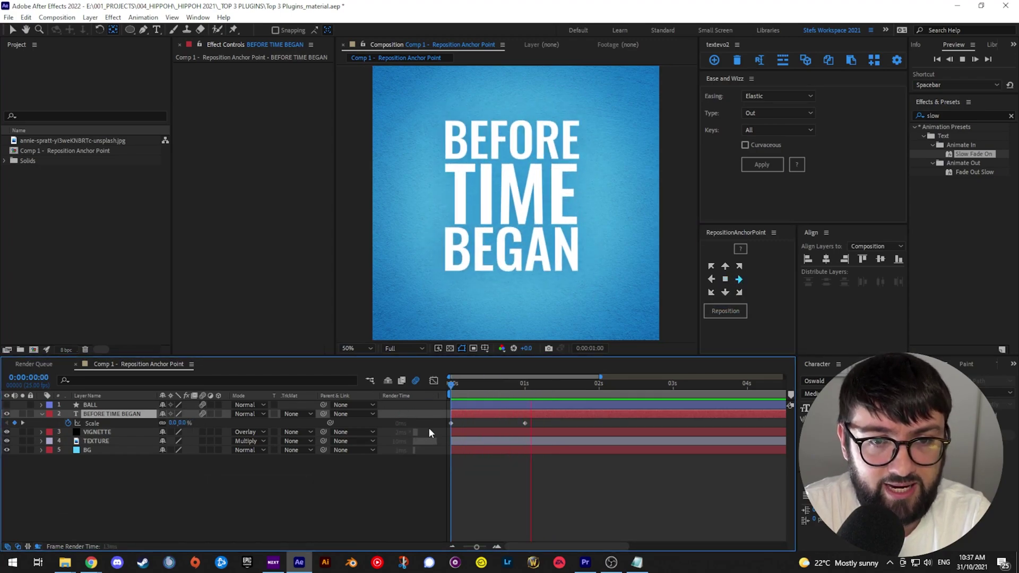
{"action": "key", "text": "space"}
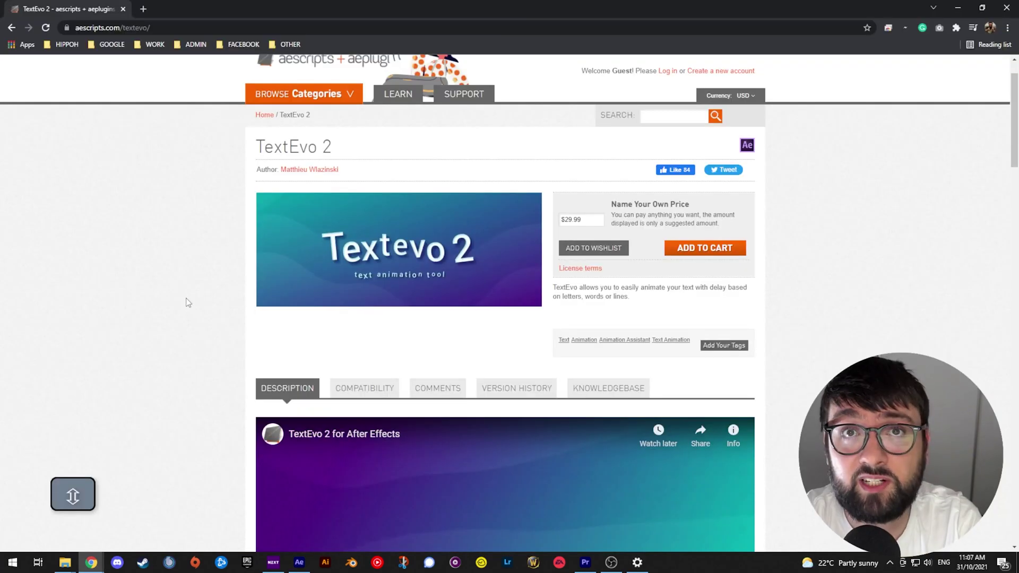
- Scroll down to the embedded TextEvo 2 demo video and play it
{"action": "scroll", "coordinate": [187, 315], "scroll_direction": "down", "scroll_amount": 5}
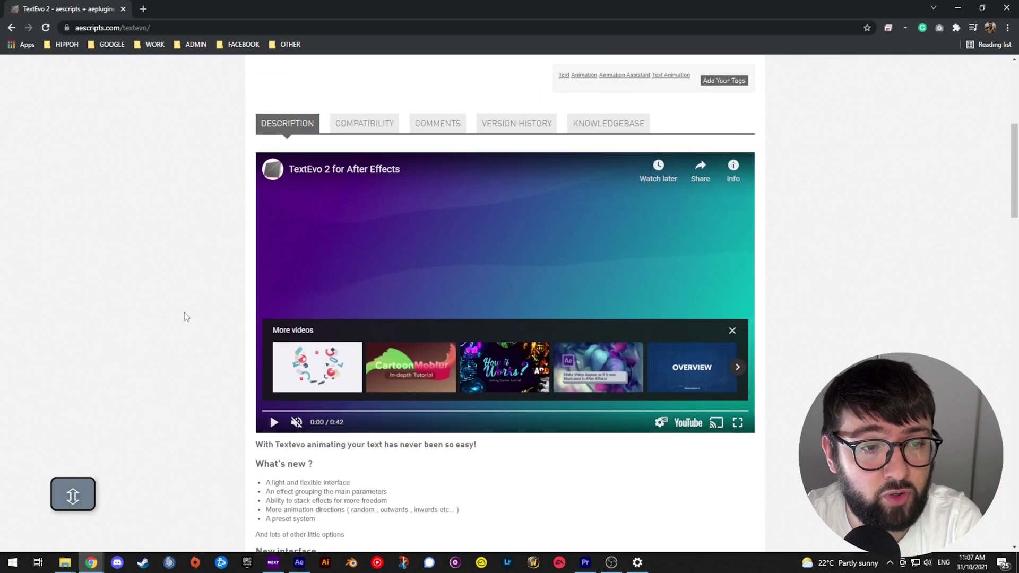
{"action": "scroll", "coordinate": [186, 313], "scroll_direction": "up", "scroll_amount": 5}
{"action": "scroll", "coordinate": [186, 307], "scroll_direction": "down", "scroll_amount": 5}
{"action": "left_click", "coordinate": [269, 424], "text": "shift"}
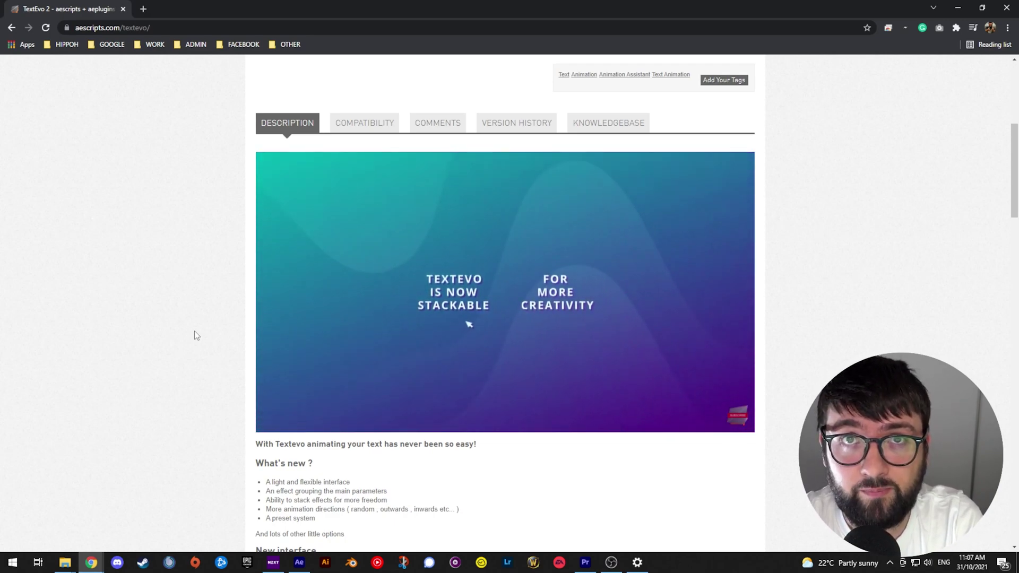
{"action": "left_click", "coordinate": [162, 365]}
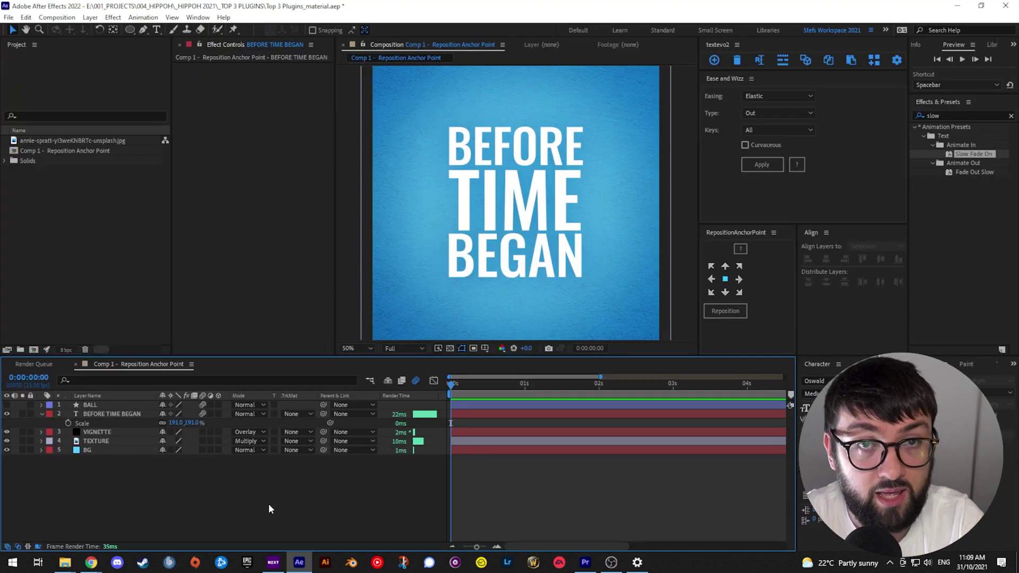
- Show the textevo2.jsx panel and add TextEvo to the BEFORE TIME BEGAN layer
{"action": "left_click", "coordinate": [197, 17]}
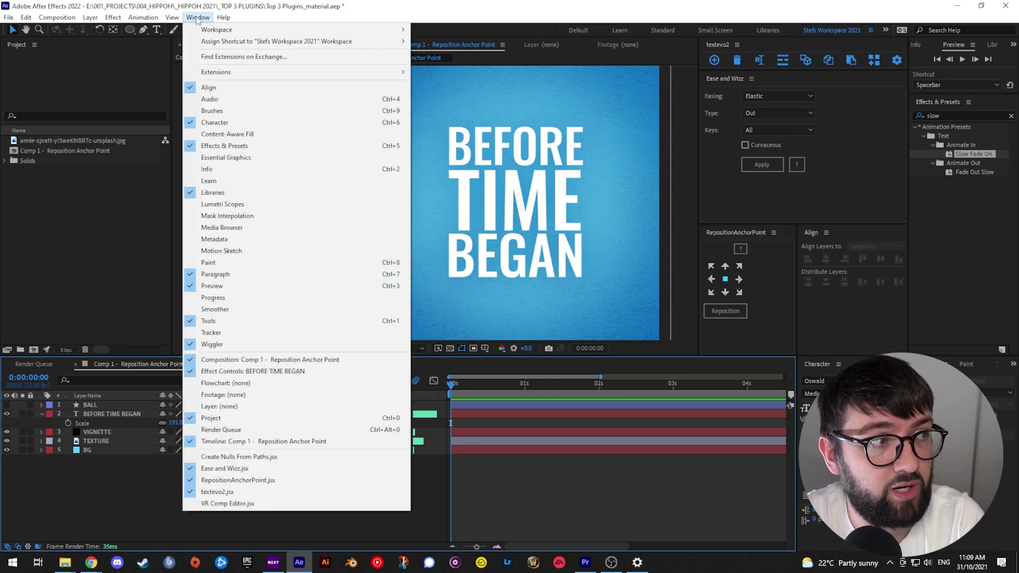
{"action": "left_click", "coordinate": [231, 492]}
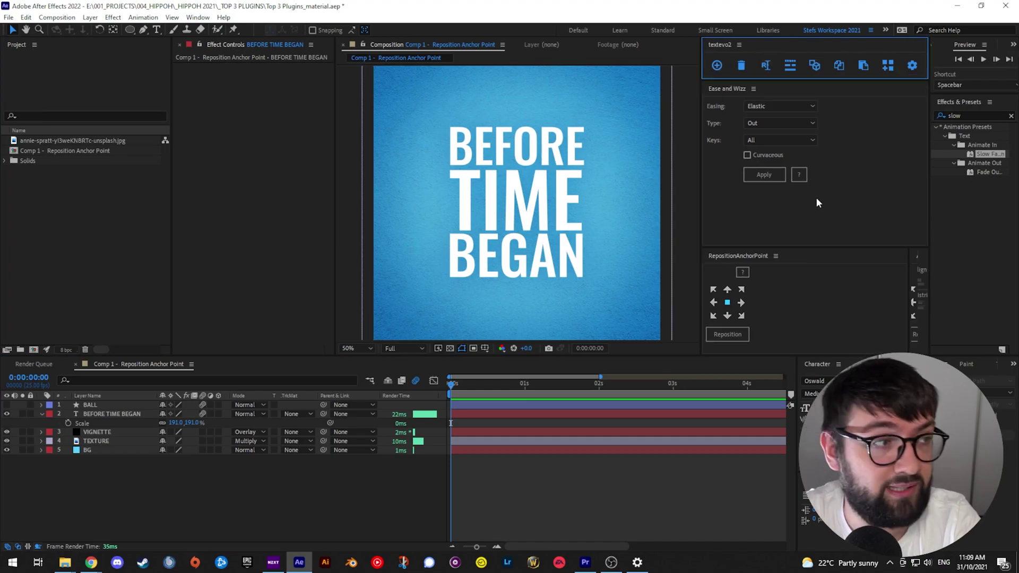
{"action": "left_click", "coordinate": [104, 421]}
{"action": "left_click", "coordinate": [106, 414]}
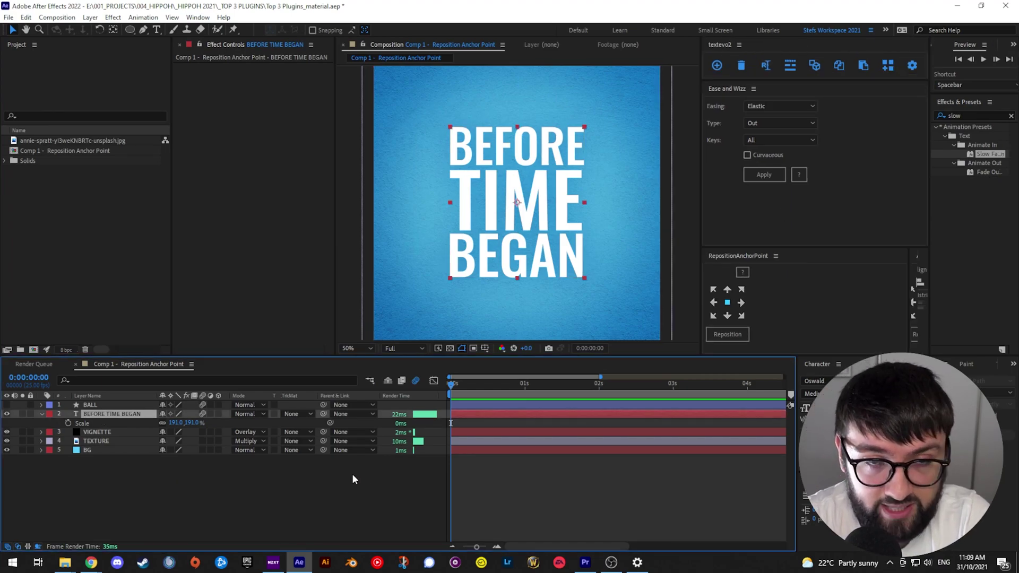
{"action": "left_click", "coordinate": [717, 64]}
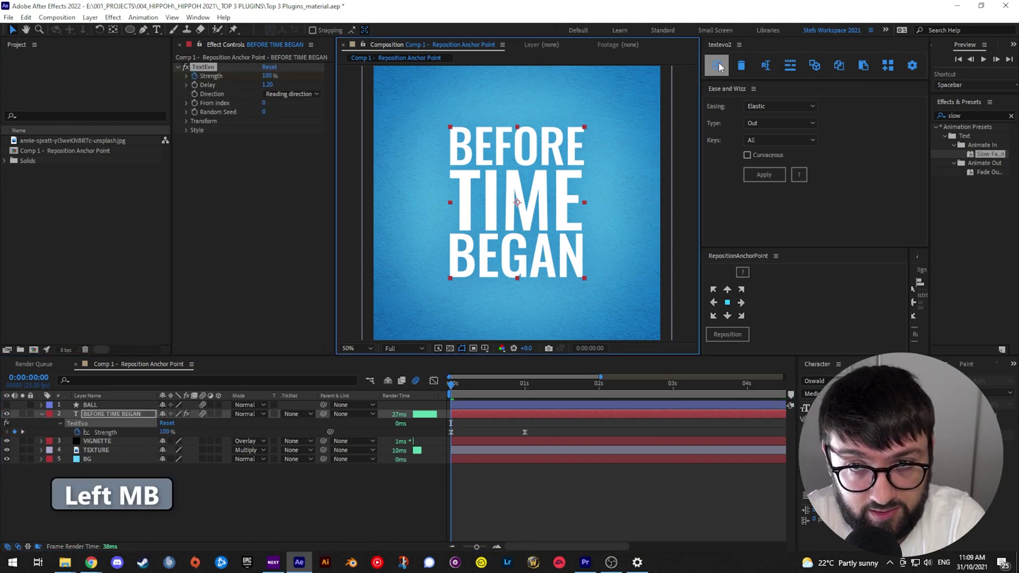
- Inspect the TextEvo effect settings and scrub through the new text animation
{"action": "left_click", "coordinate": [117, 414]}
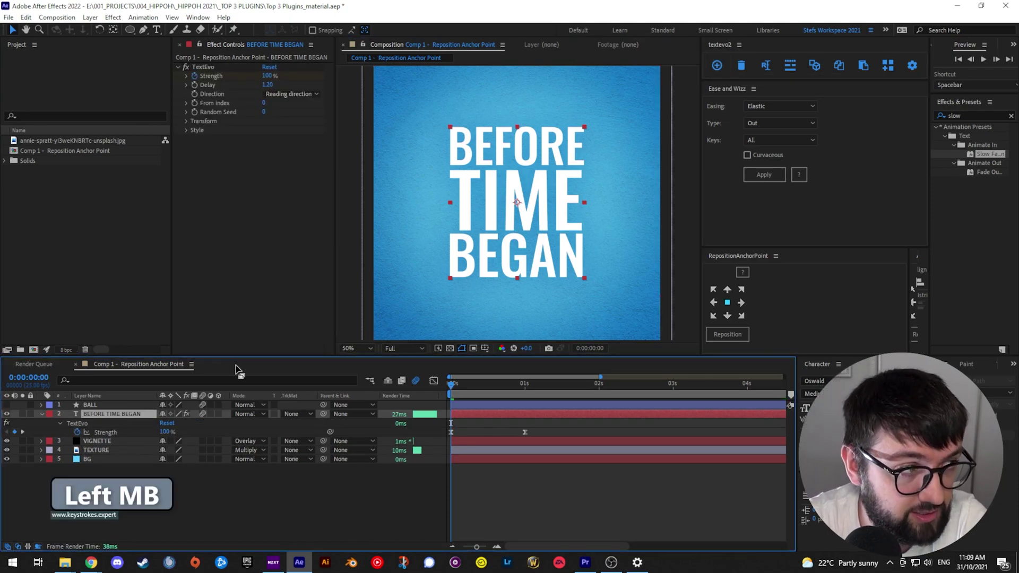
{"action": "left_click", "coordinate": [202, 68]}
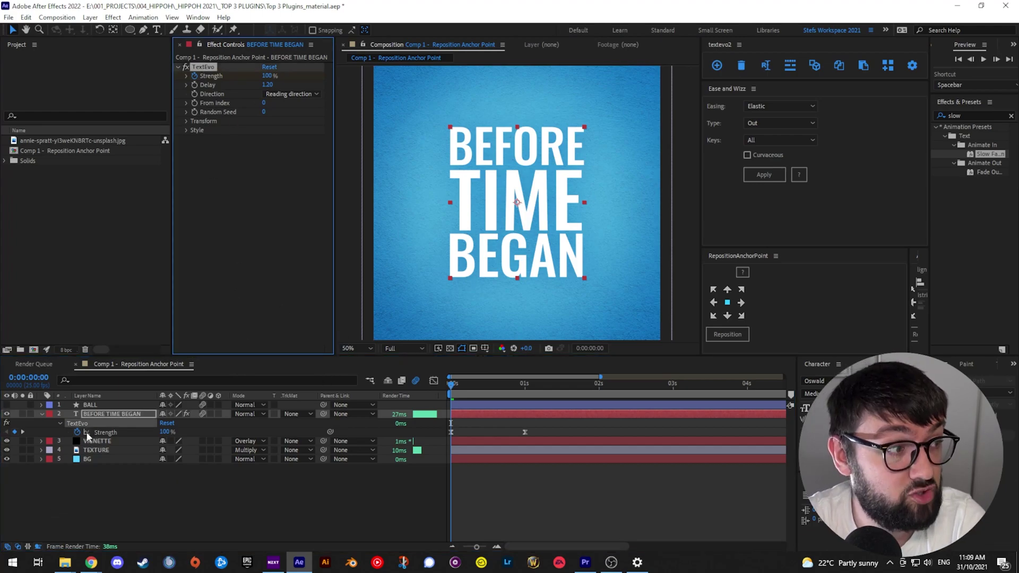
{"action": "left_click_drag", "start_coordinate": [461, 389], "coordinate": [200, 195]}
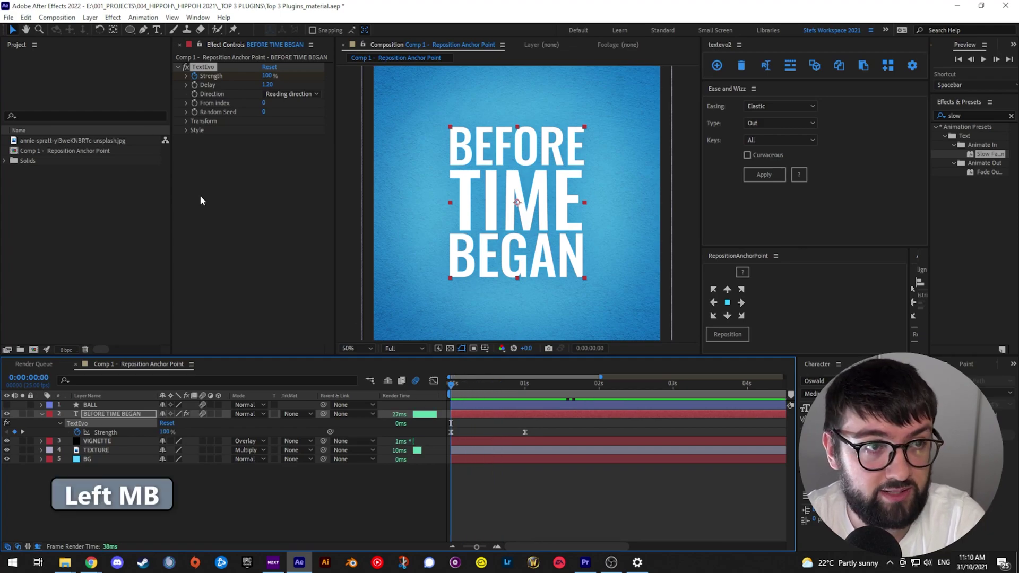
- Offset TextEvo's Transform Position X to -137 and preview the text sliding in from the left
{"action": "left_click", "coordinate": [185, 121]}
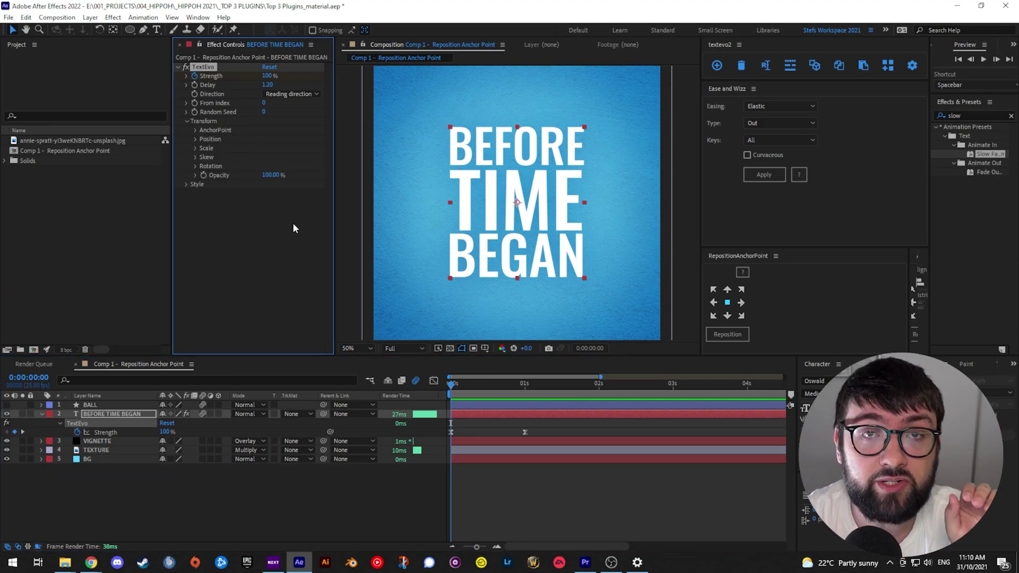
{"action": "left_click", "coordinate": [196, 139]}
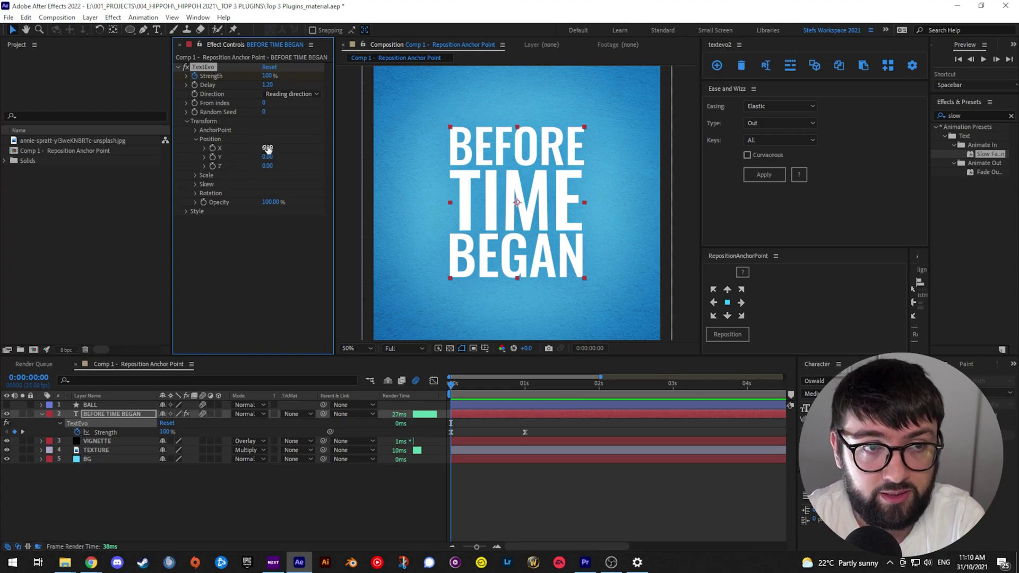
{"action": "left_click_drag", "start_coordinate": [266, 149], "coordinate": [200, 151]}
{"action": "left_click", "coordinate": [501, 497]}
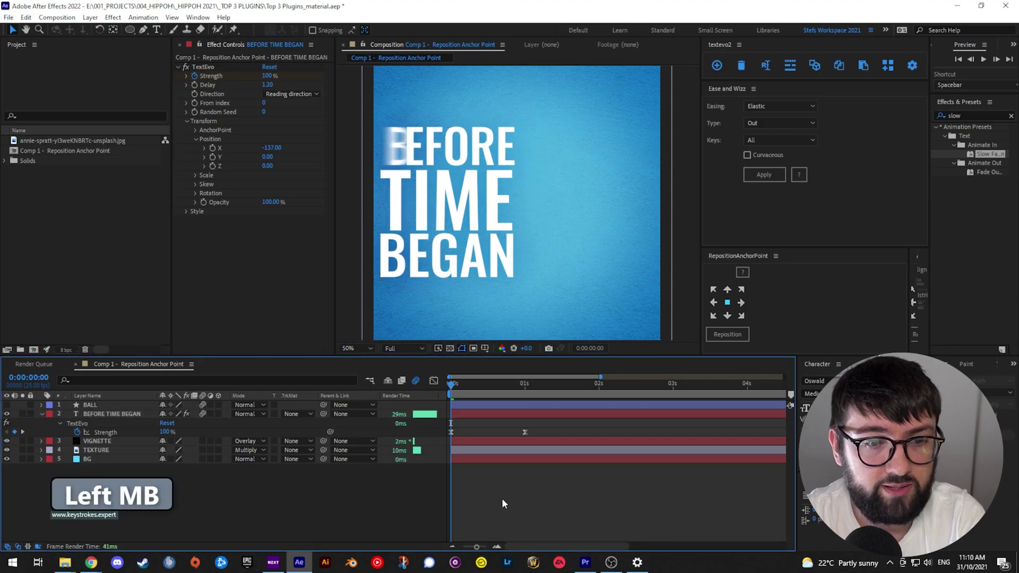
{"action": "key", "text": "space"}
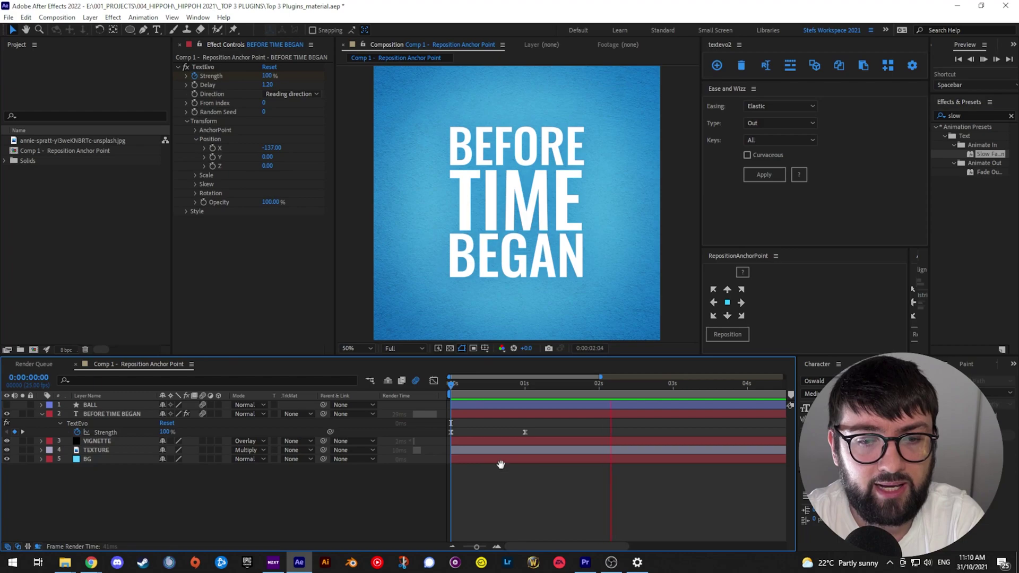
{"action": "key", "text": "space"}
{"action": "left_click", "coordinate": [471, 384]}
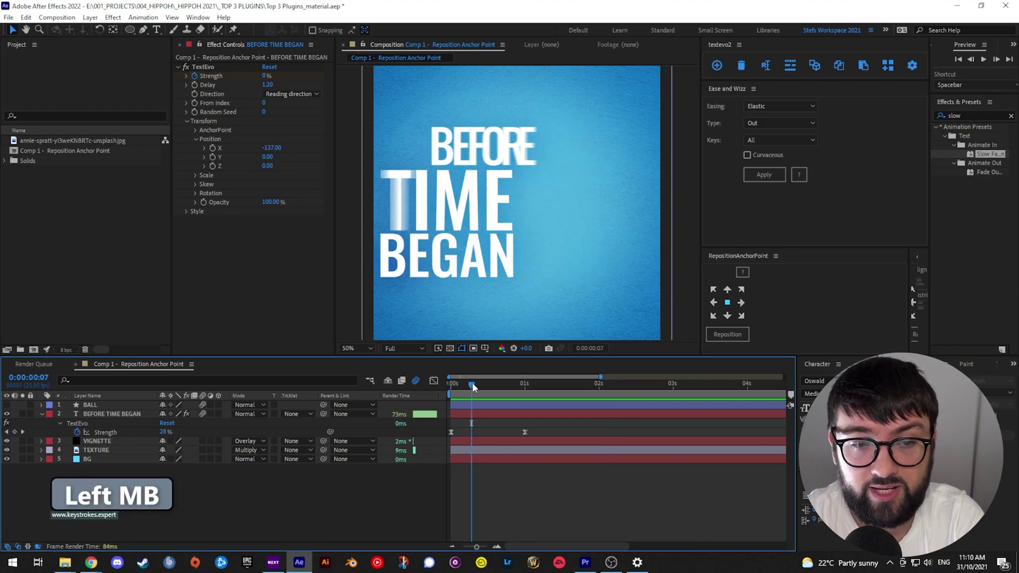
- With the BEFORE TIME BEGAN layer selected, set TextEvo's basedOn mode to Lines
{"action": "left_click", "coordinate": [789, 65]}
{"action": "left_click_drag", "start_coordinate": [661, 296], "coordinate": [655, 73]}
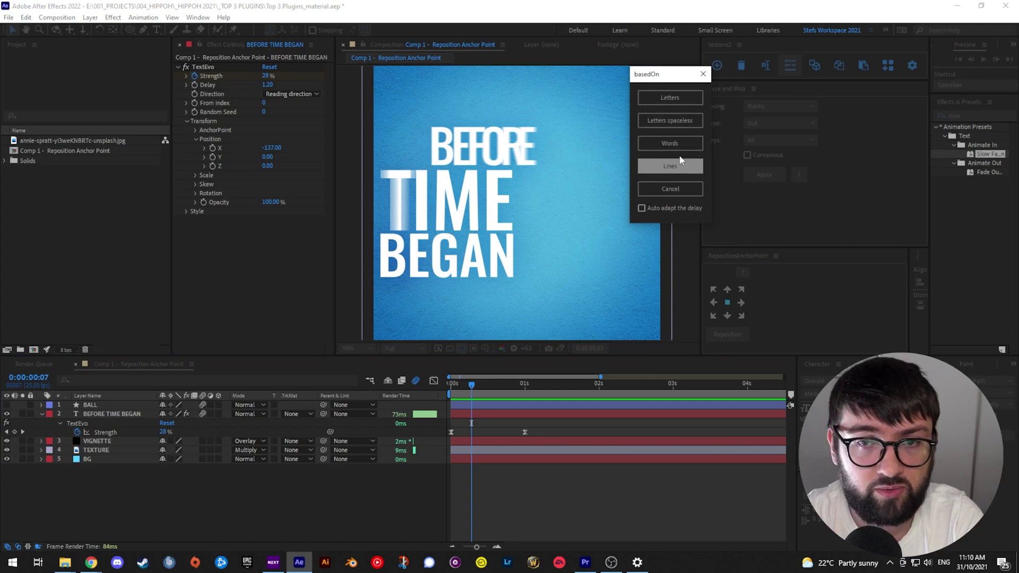
{"action": "left_click", "coordinate": [703, 76]}
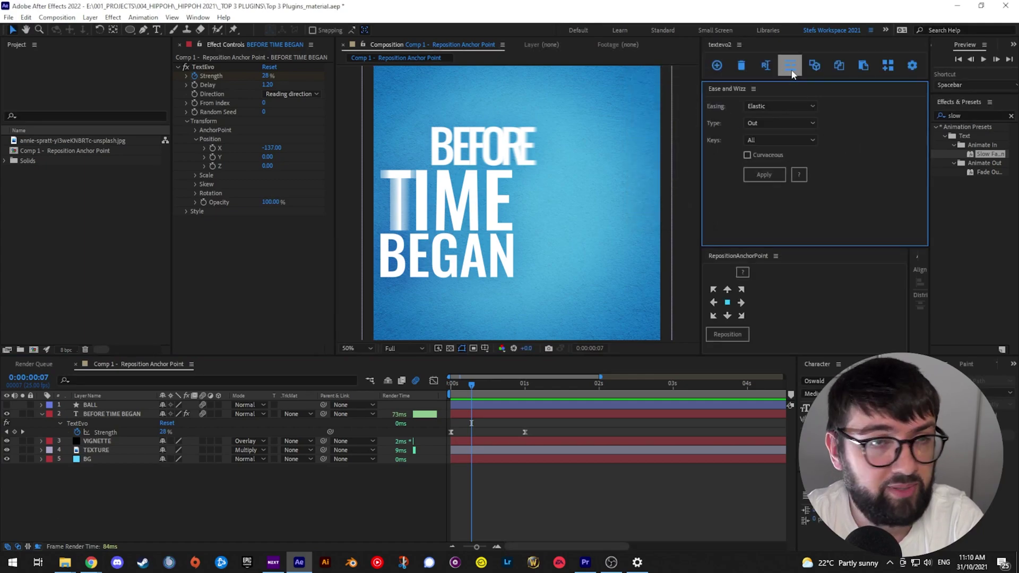
{"action": "left_click", "coordinate": [96, 414]}
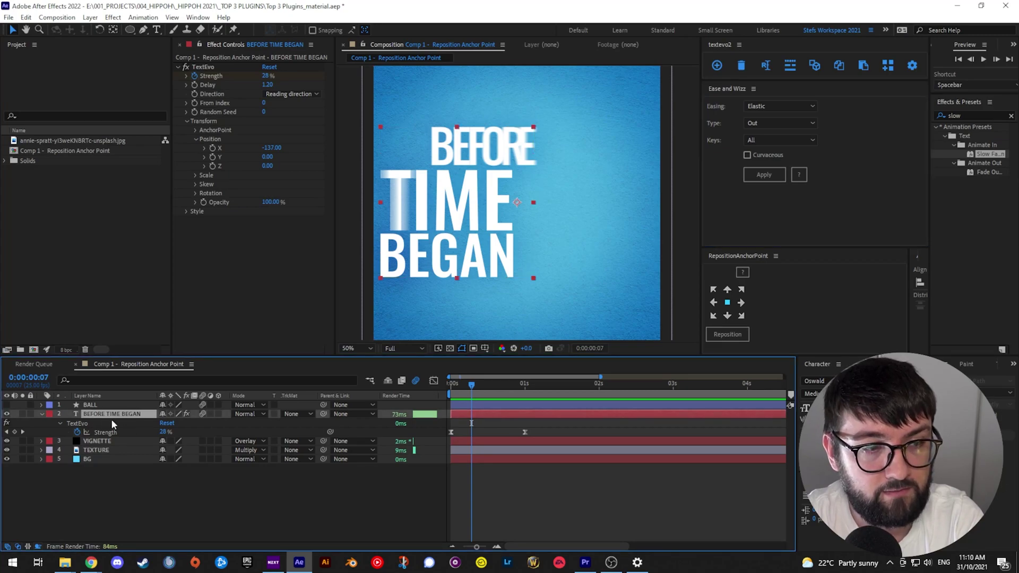
{"action": "left_click", "coordinate": [787, 63]}
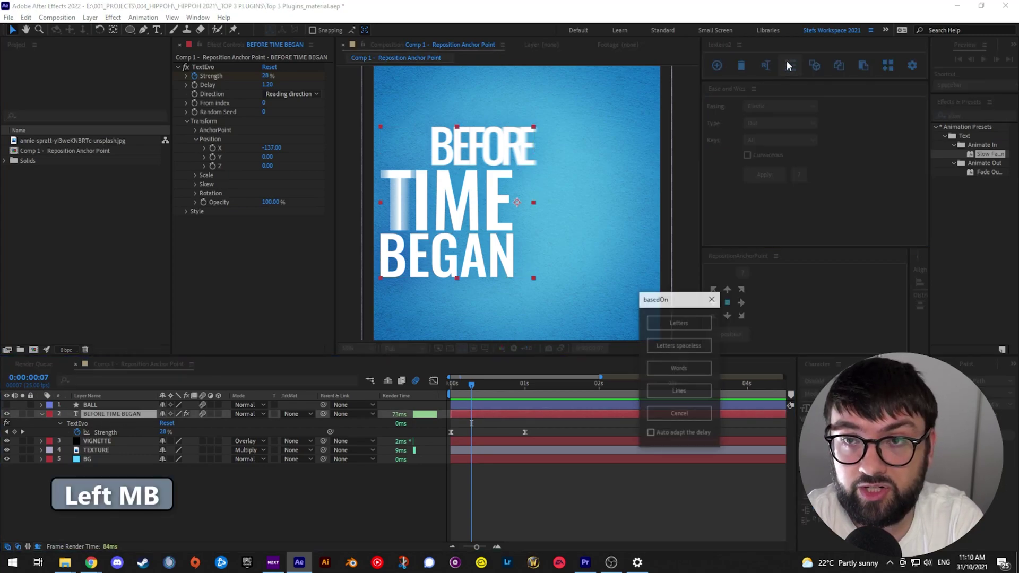
{"action": "left_click", "coordinate": [681, 397]}
- Preview the line-by-line animation and return the current time to the start
{"action": "left_click", "coordinate": [476, 387]}
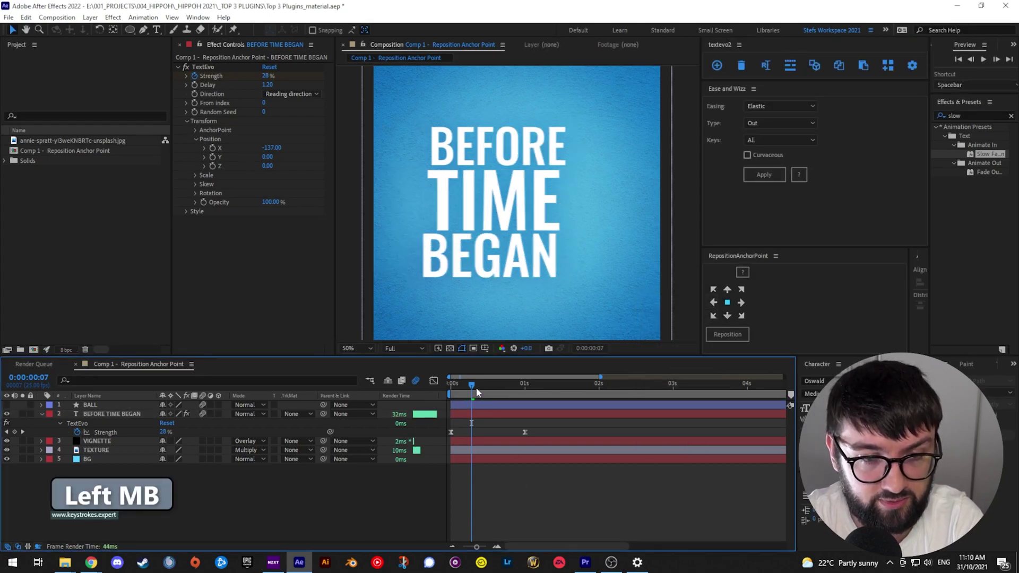
{"action": "key", "text": "space"}
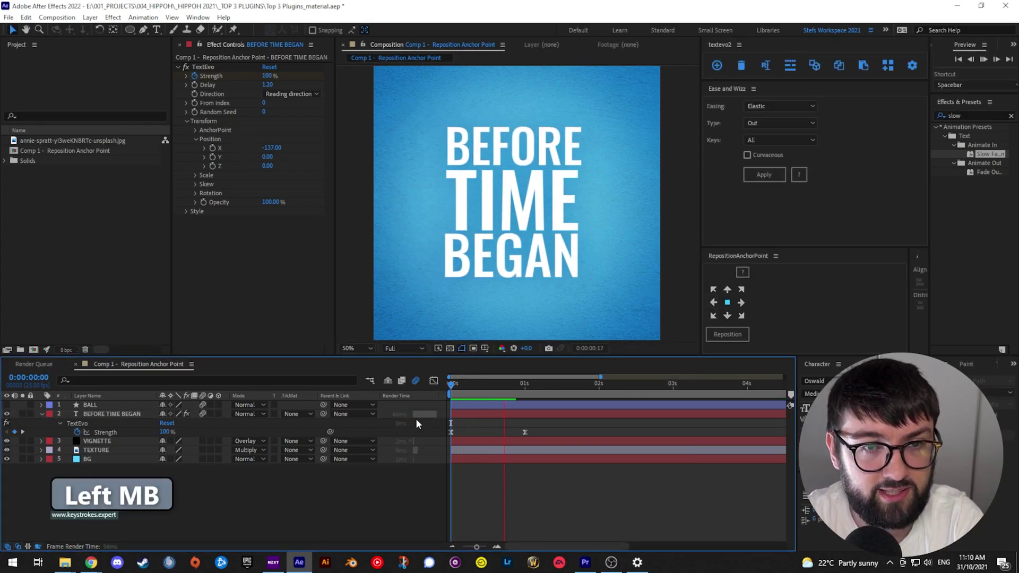
{"action": "key", "text": "space"}
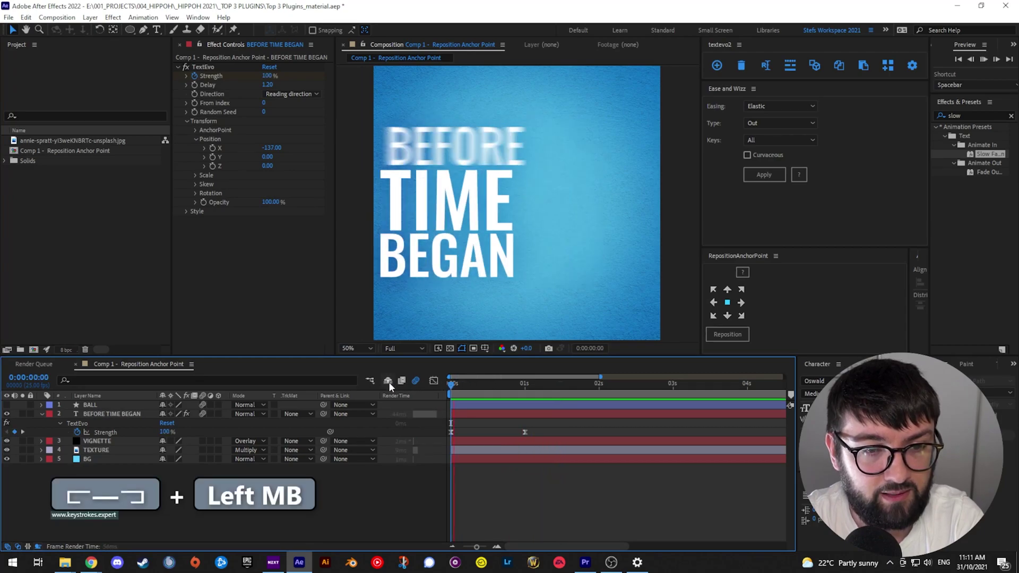
{"action": "key", "text": "space"}
{"action": "key", "text": "space"}
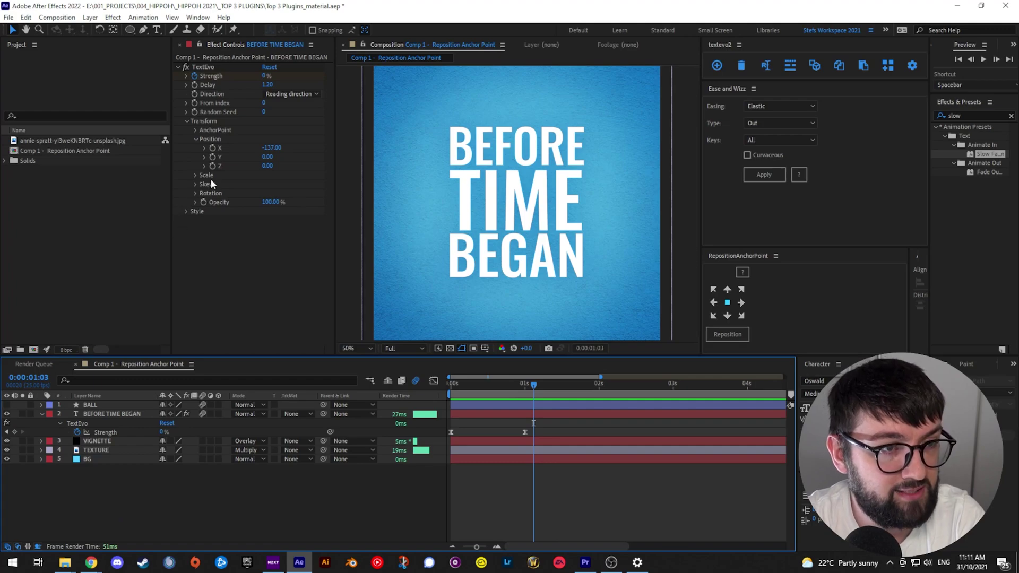
{"action": "left_click_drag", "start_coordinate": [474, 384], "coordinate": [451, 383]}
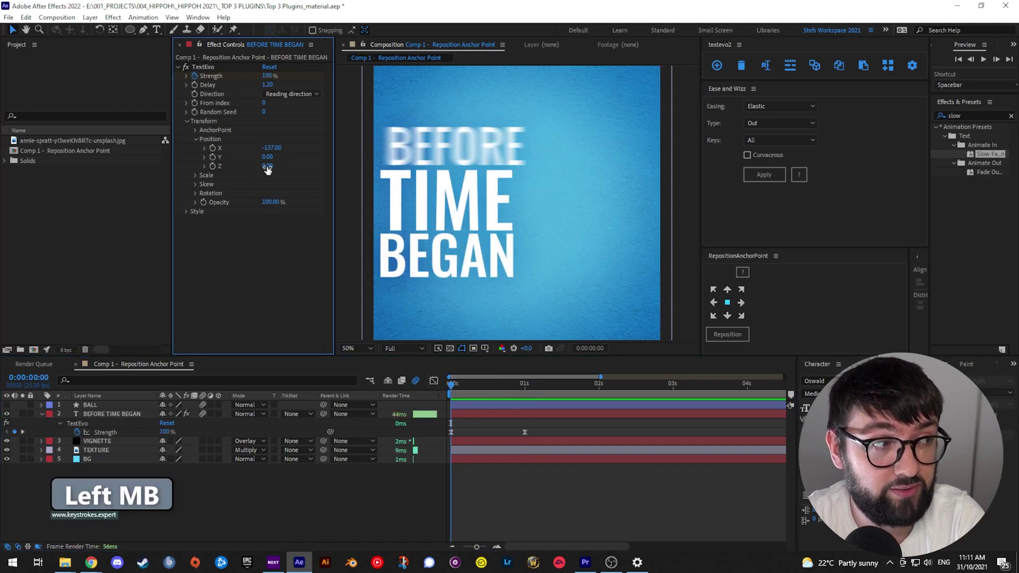
- Set TextEvo's starting Opacity to 0% and preview the lines fading in
{"action": "left_click_drag", "start_coordinate": [270, 202], "coordinate": [212, 206]}
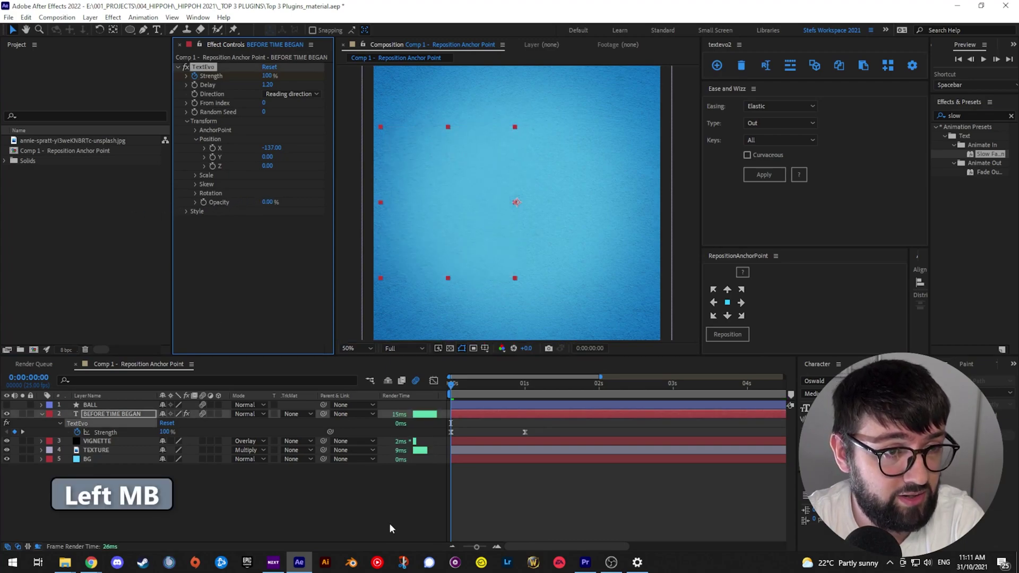
{"action": "left_click", "coordinate": [370, 511]}
{"action": "key", "text": "space"}
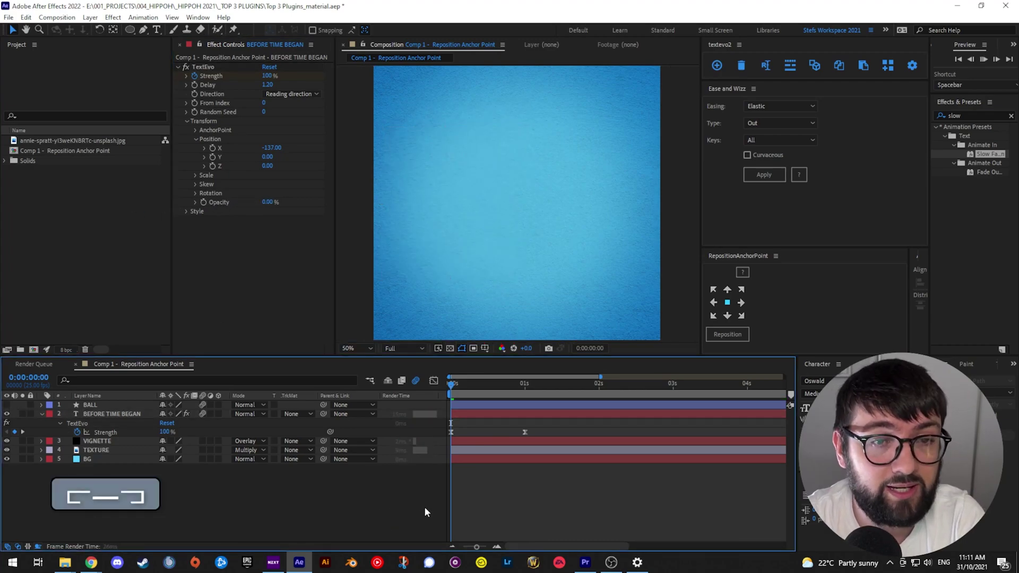
{"action": "left_click", "coordinate": [546, 402]}
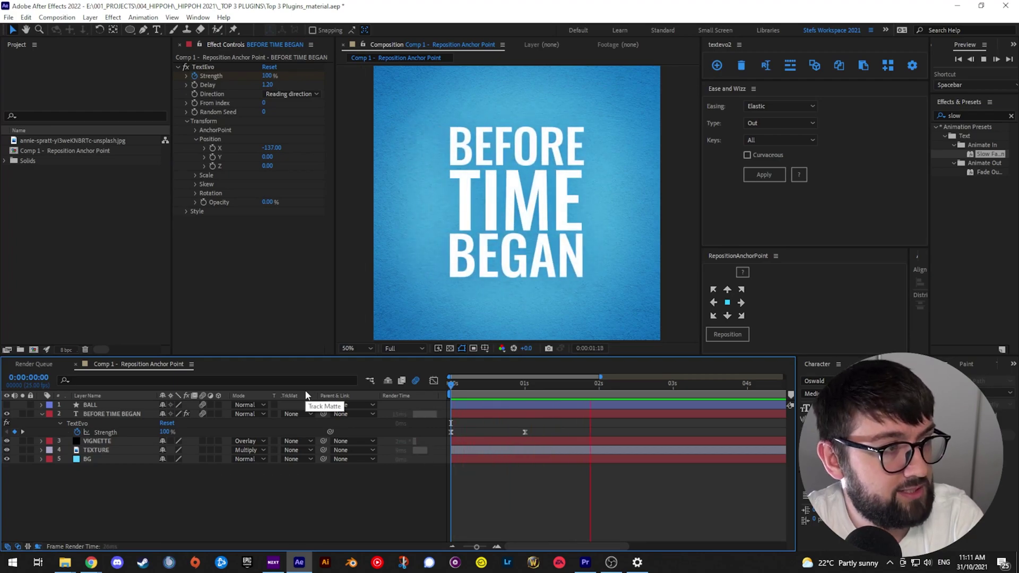
{"action": "key", "text": "space"}
{"action": "left_click", "coordinate": [451, 383]}
{"action": "key", "text": "space"}
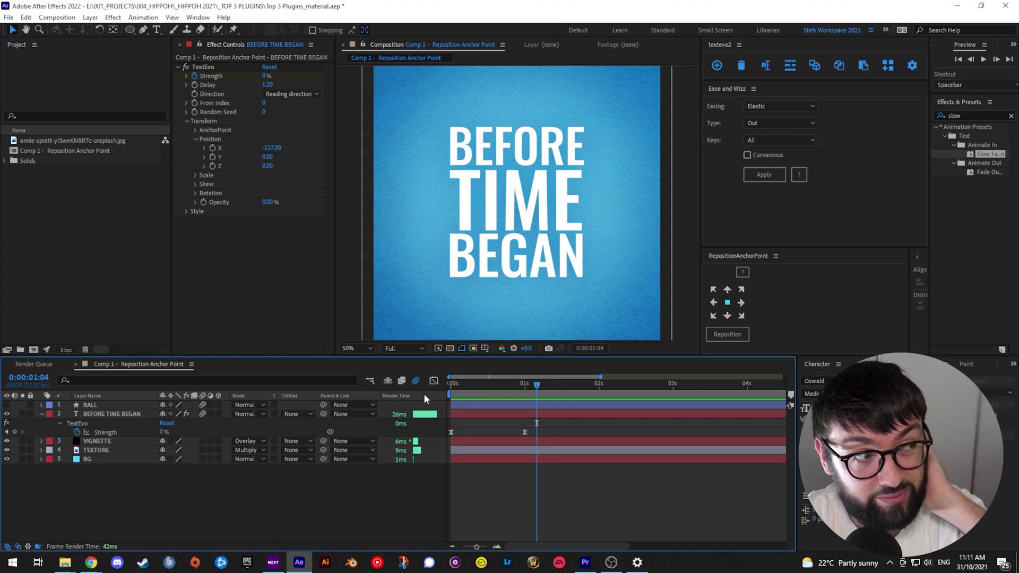
{"action": "left_click", "coordinate": [450, 380]}
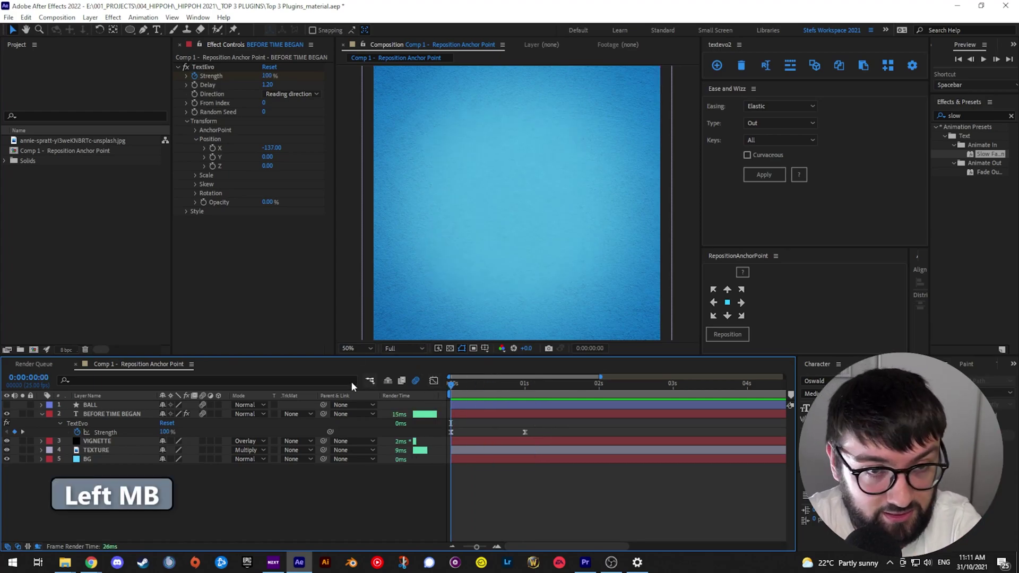
- Set TextEvo's starting Scale to 0% and preview the lines growing in
{"action": "left_click", "coordinate": [194, 175]}
{"action": "left_click", "coordinate": [330, 433]}
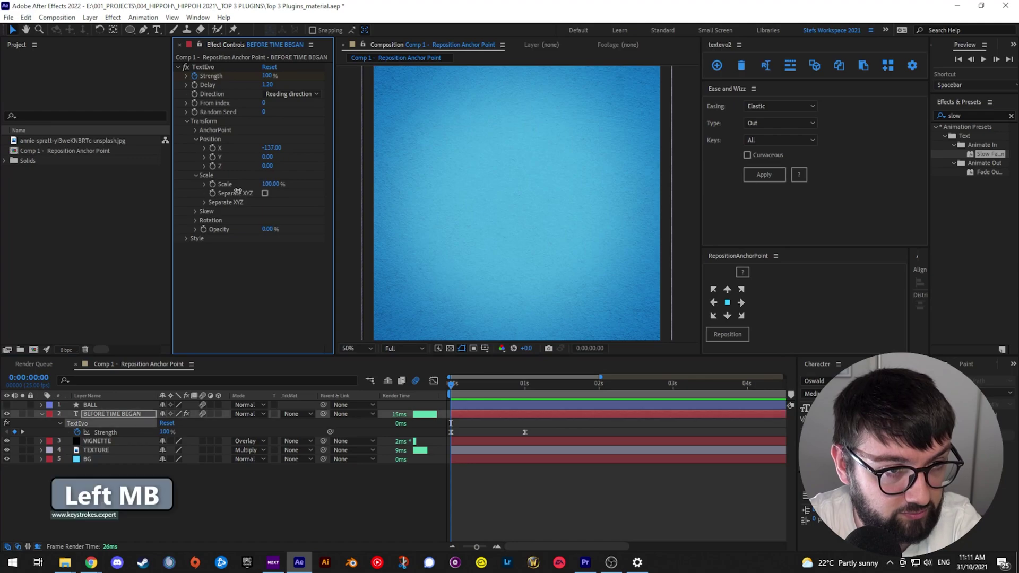
{"action": "left_click", "coordinate": [377, 491]}
{"action": "key", "text": "space"}
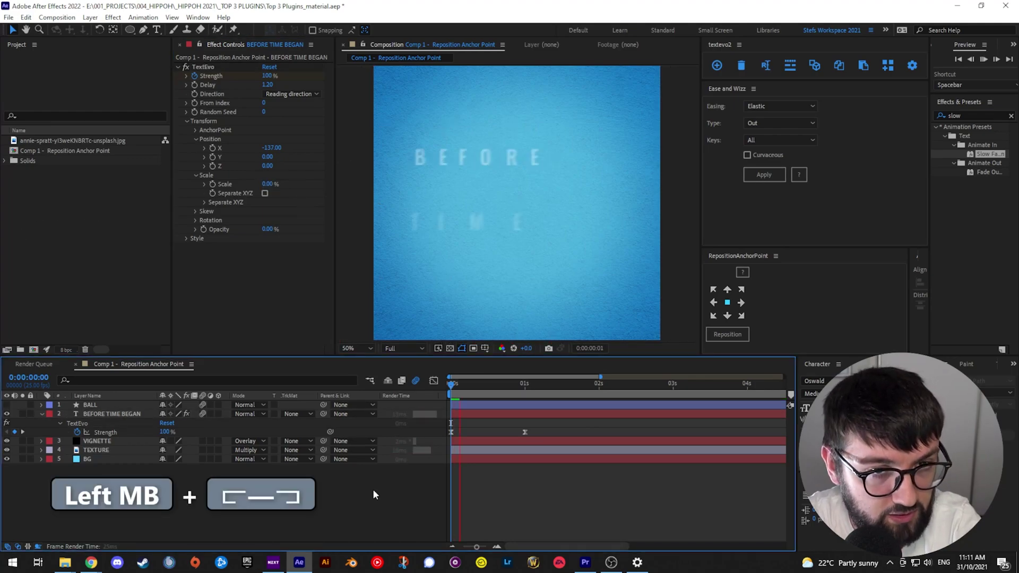
{"action": "left_click", "coordinate": [438, 386]}
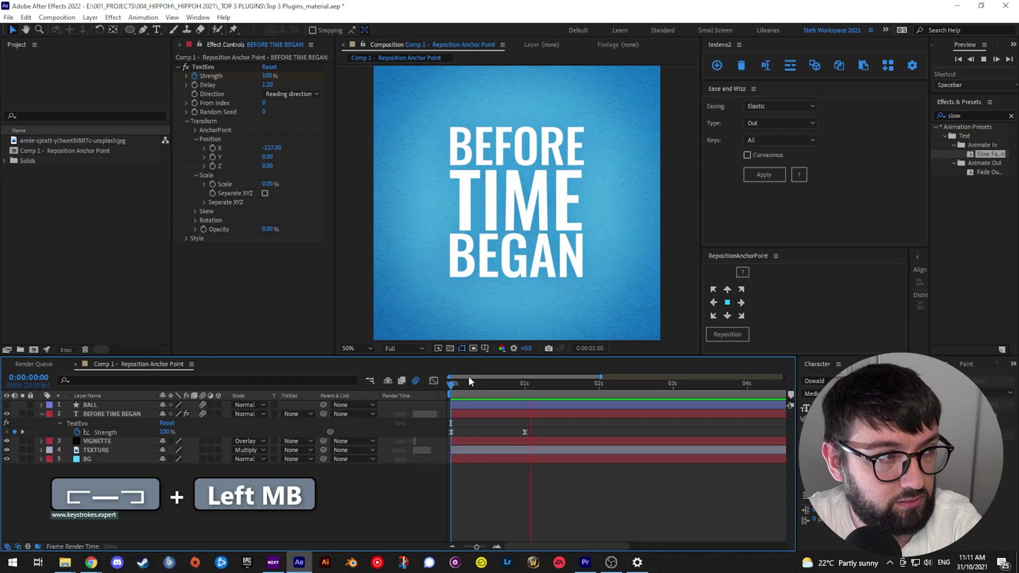
{"action": "left_click", "coordinate": [468, 375]}
{"action": "key", "text": "space"}
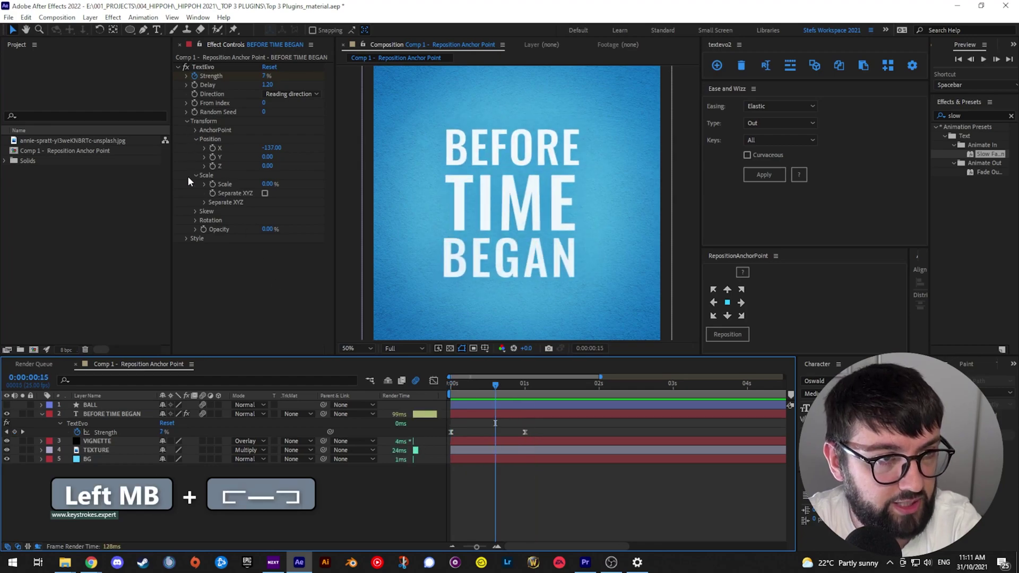
- Set TextEvo's starting Rotation to 0x-19° and preview the rotating entrance from the first frame
{"action": "left_click", "coordinate": [195, 220]}
{"action": "left_click", "coordinate": [270, 230]}
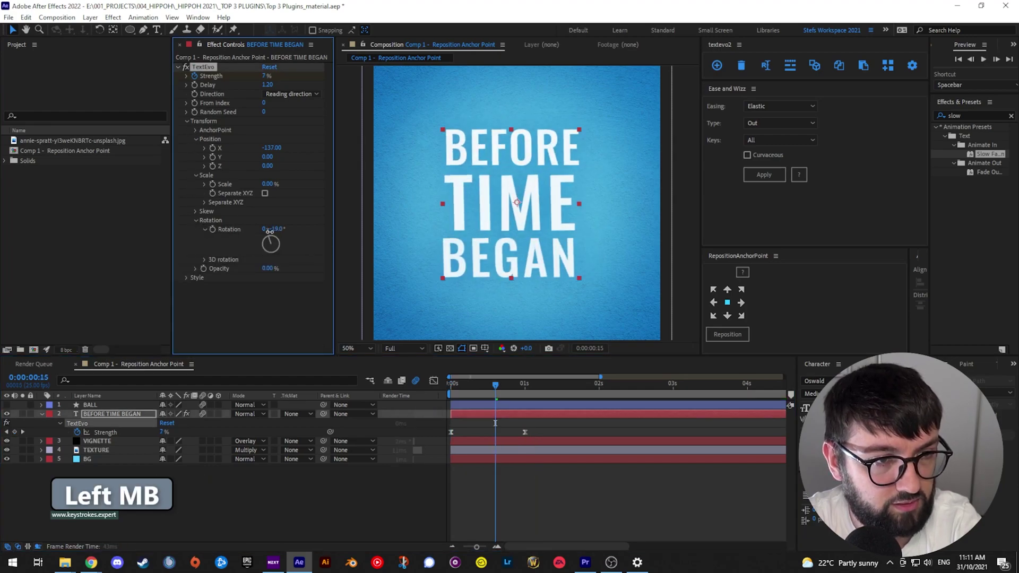
{"action": "left_click", "coordinate": [452, 383]}
{"action": "key", "text": "space"}
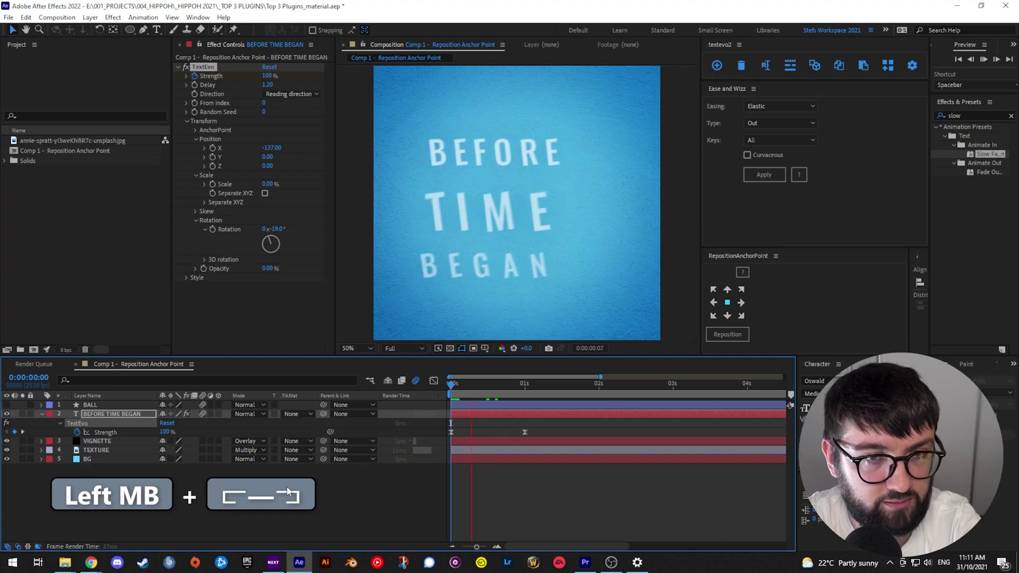
{"action": "key", "text": "space"}
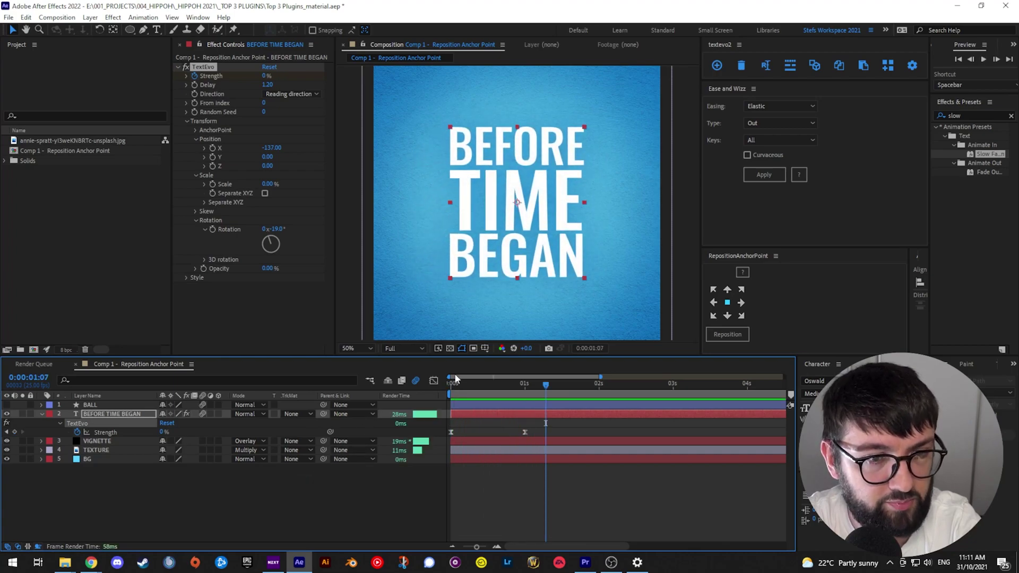
{"action": "left_click", "coordinate": [453, 382]}
{"action": "key", "text": "space"}
{"action": "key", "text": "space"}
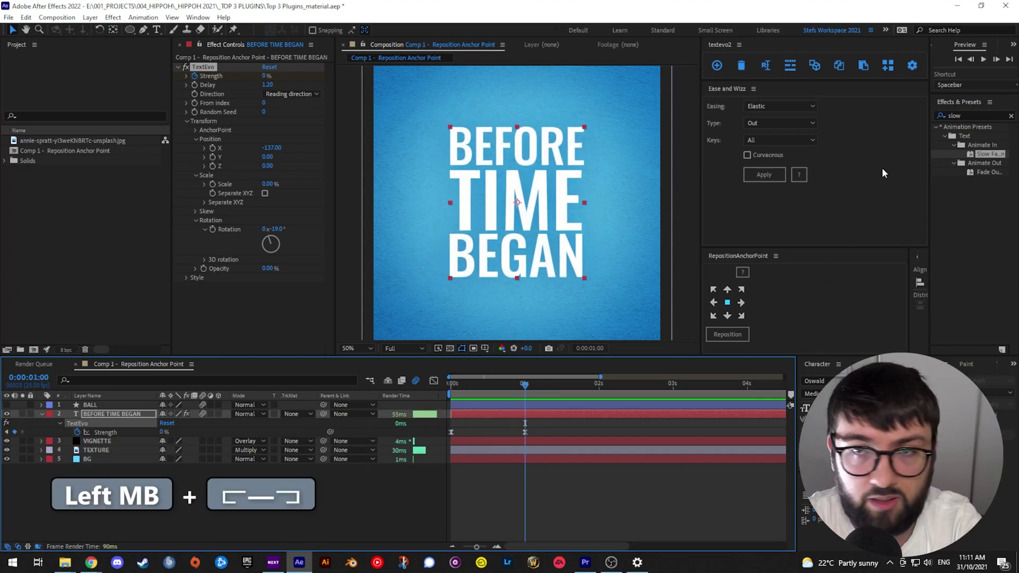
- Switch TextEvo's basedOn mode to Letters and preview the letter-by-letter build
{"action": "left_click", "coordinate": [796, 64]}
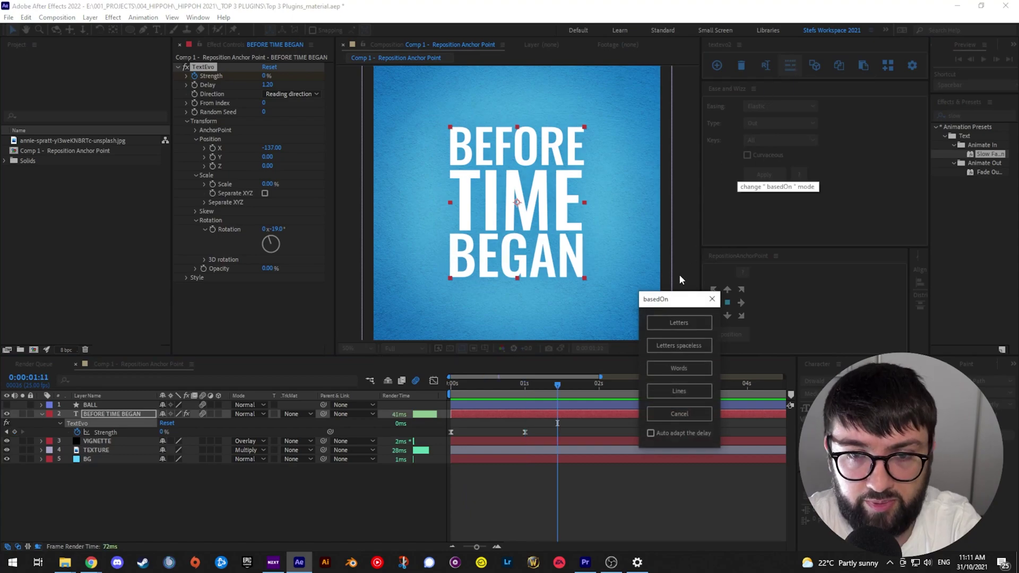
{"action": "left_click", "coordinate": [675, 330]}
{"action": "left_click", "coordinate": [371, 386]}
{"action": "key", "text": "space"}
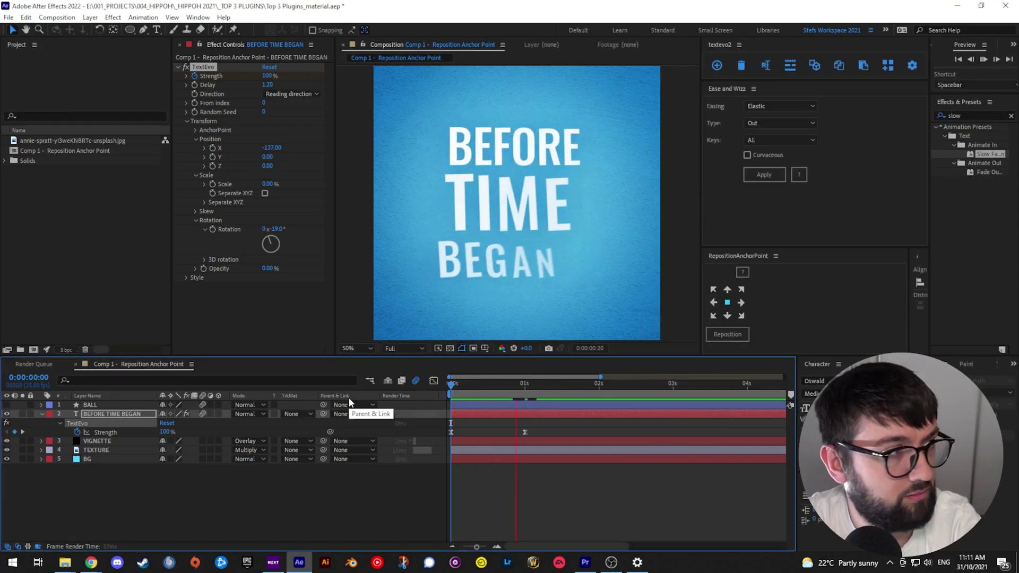
{"action": "key", "text": "space"}
{"action": "left_click", "coordinate": [364, 403]}
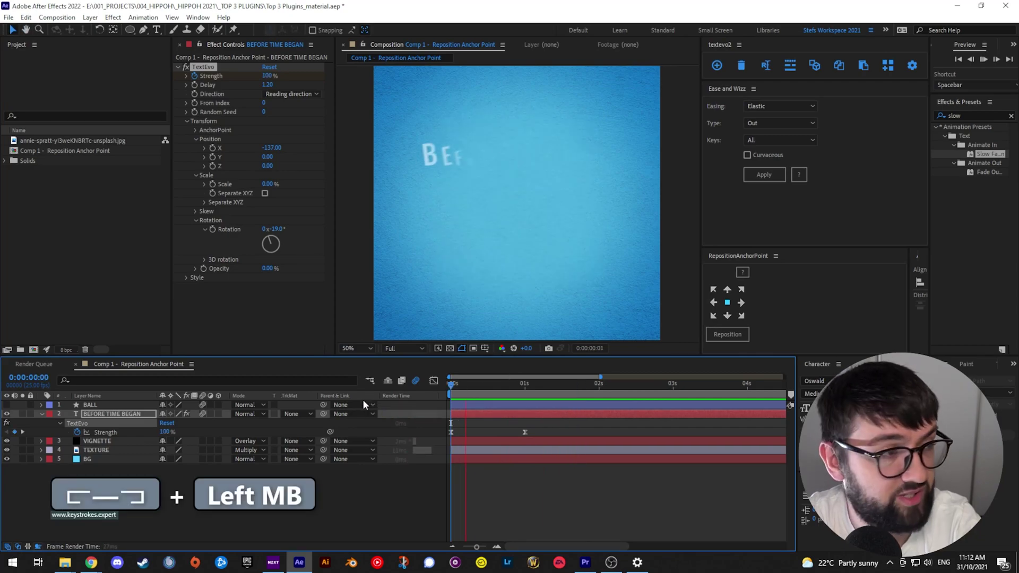
{"action": "key", "text": "space"}
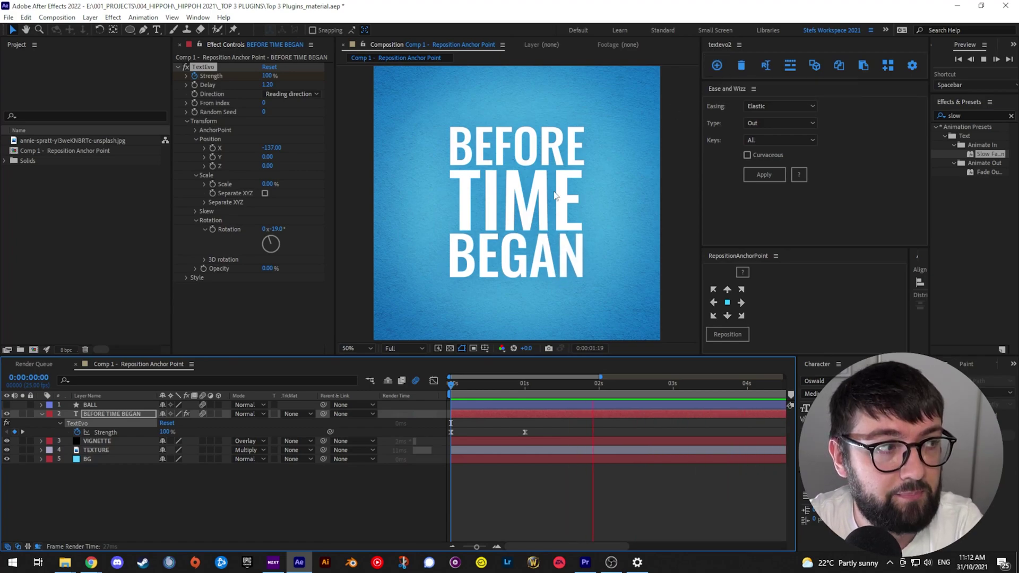
{"action": "key", "text": "space"}
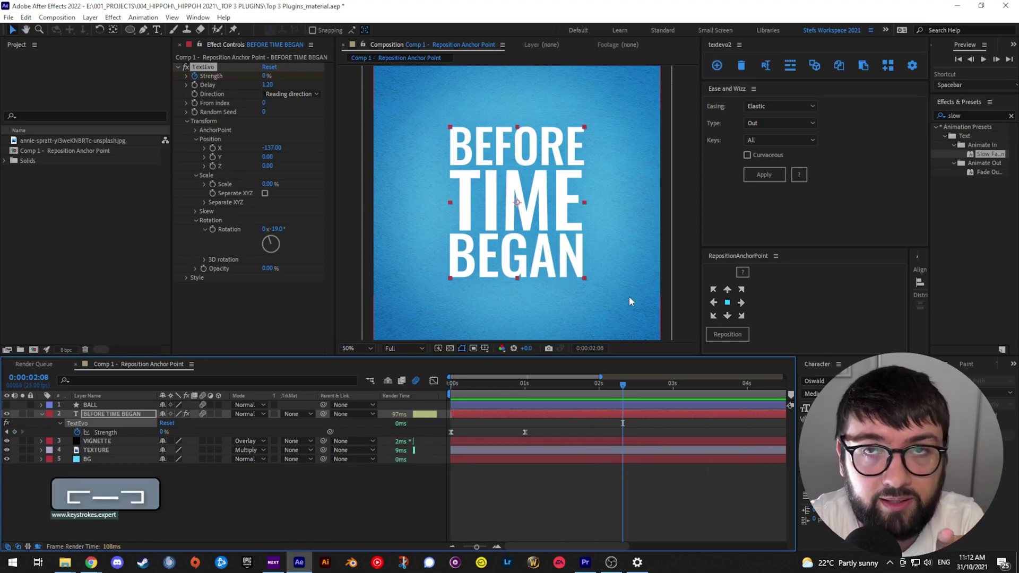
- Widen the Effects & Presets panel so the 'slow' search shows Slow Fade On in full
{"action": "left_click", "coordinate": [952, 115]}
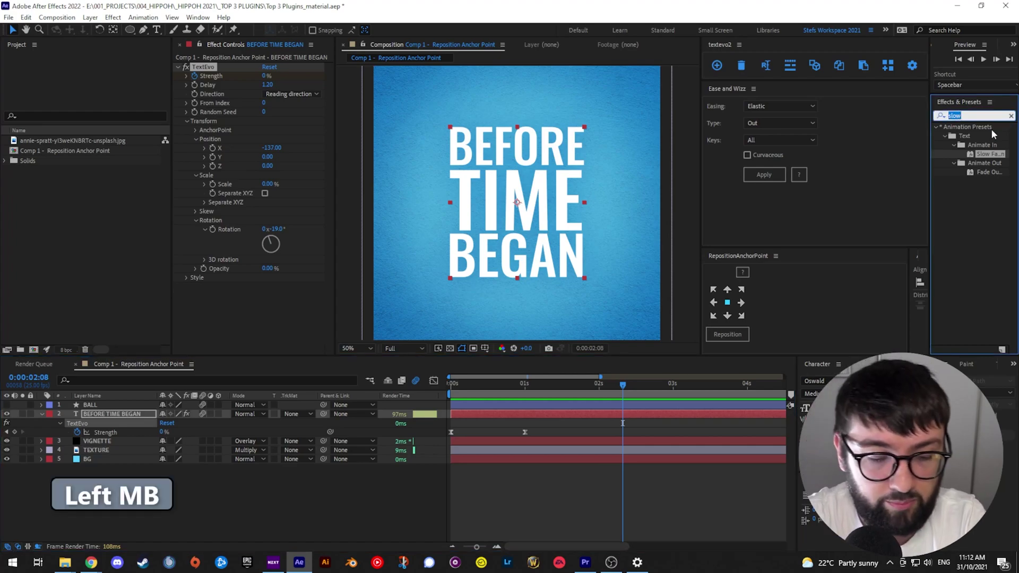
{"action": "left_click", "coordinate": [941, 116], "text": "shift"}
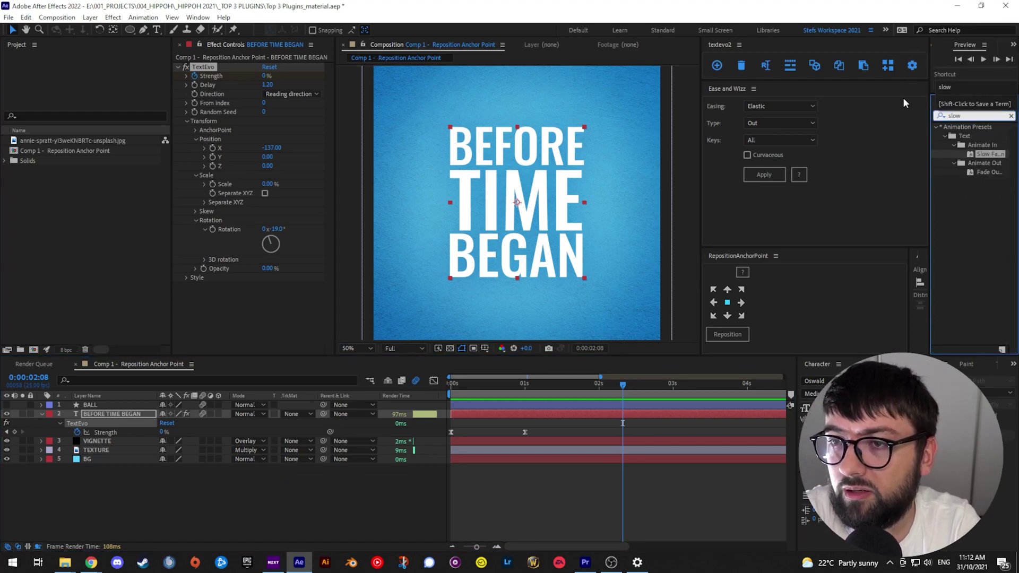
{"action": "left_click_drag", "start_coordinate": [930, 140], "coordinate": [876, 140]}
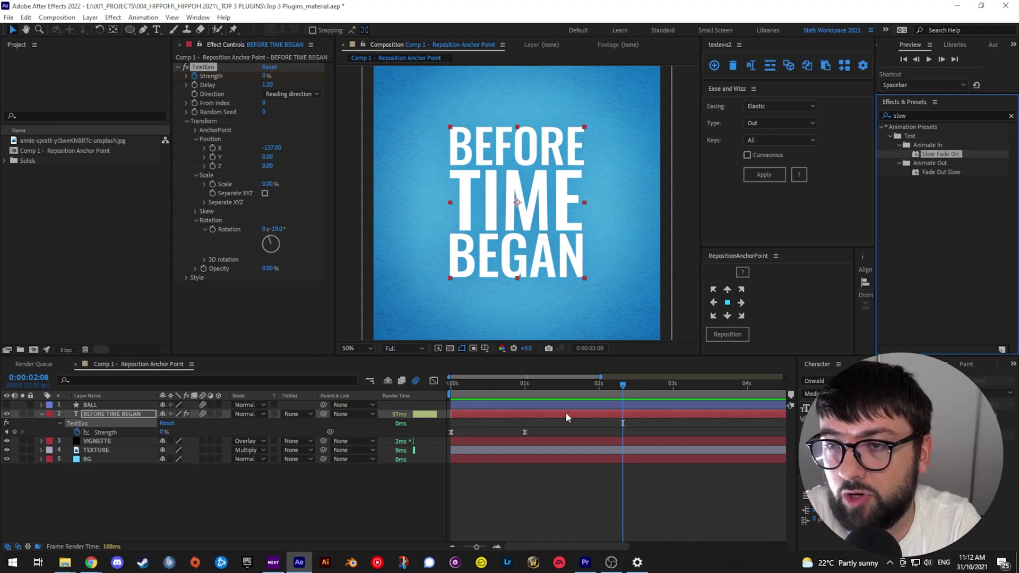
{"action": "left_click", "coordinate": [107, 499]}
{"action": "left_click", "coordinate": [21, 414]}
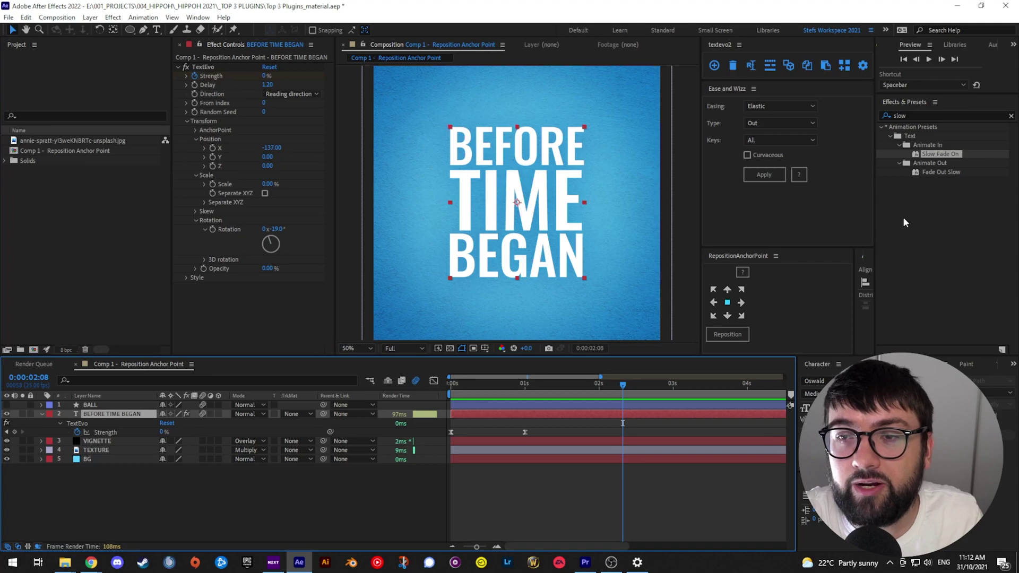
- Review the Ease and Wizz page, then switch to the Ease and Wizz 2.6.0 folder
{"action": "key", "text": "space"}
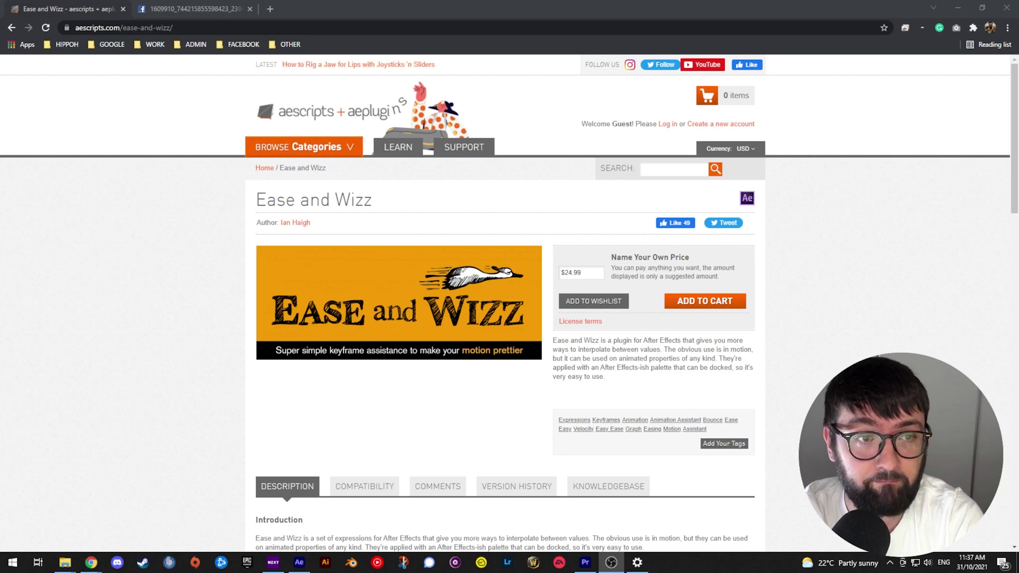
{"action": "key", "text": "alt+Tab"}
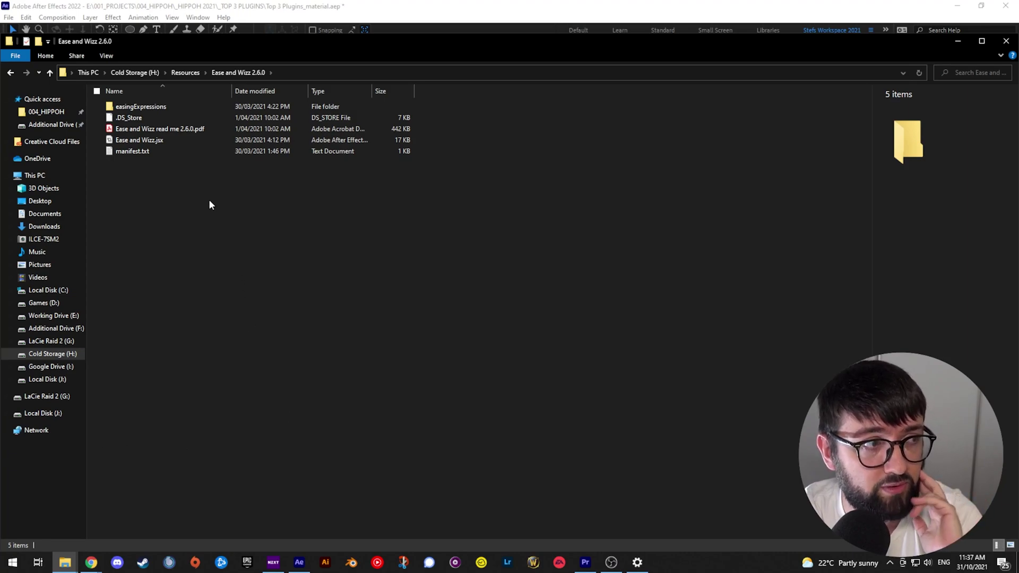
{"action": "left_click", "coordinate": [161, 106]}
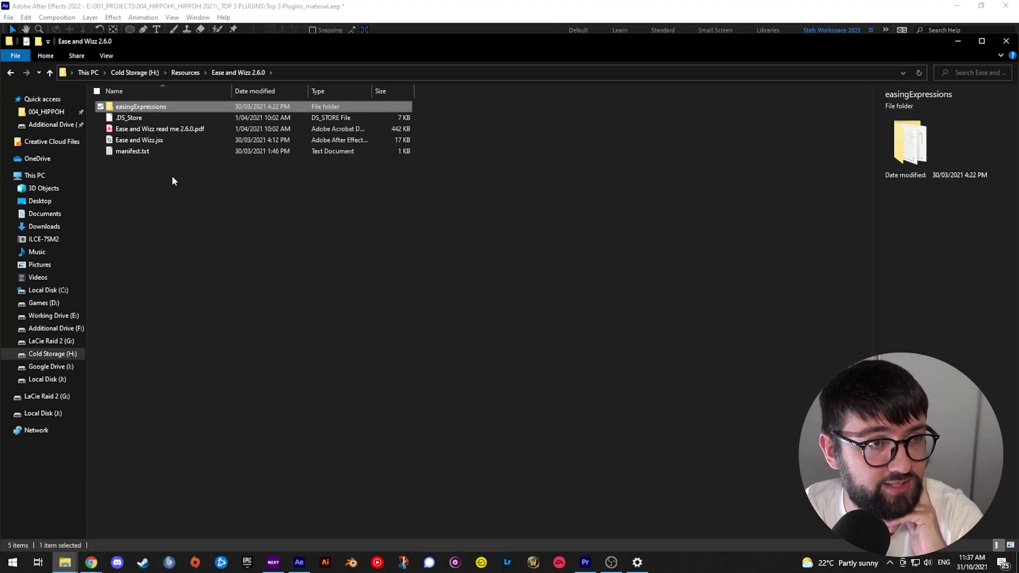
{"action": "left_click", "coordinate": [162, 142]}
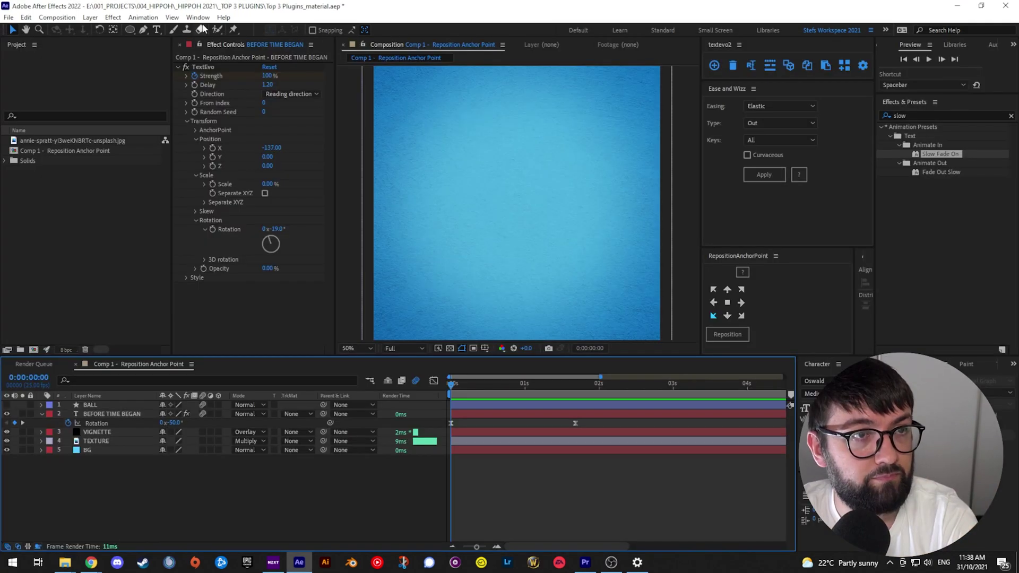
- Open the Ease and Wizz.jsx panel from the Window menu
{"action": "left_click", "coordinate": [198, 17]}
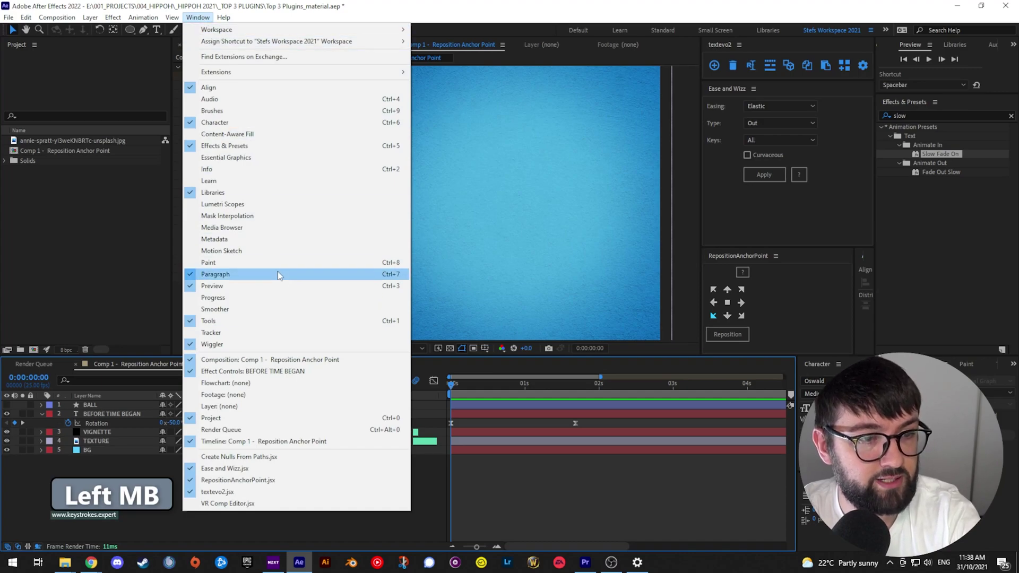
{"action": "left_click", "coordinate": [242, 469]}
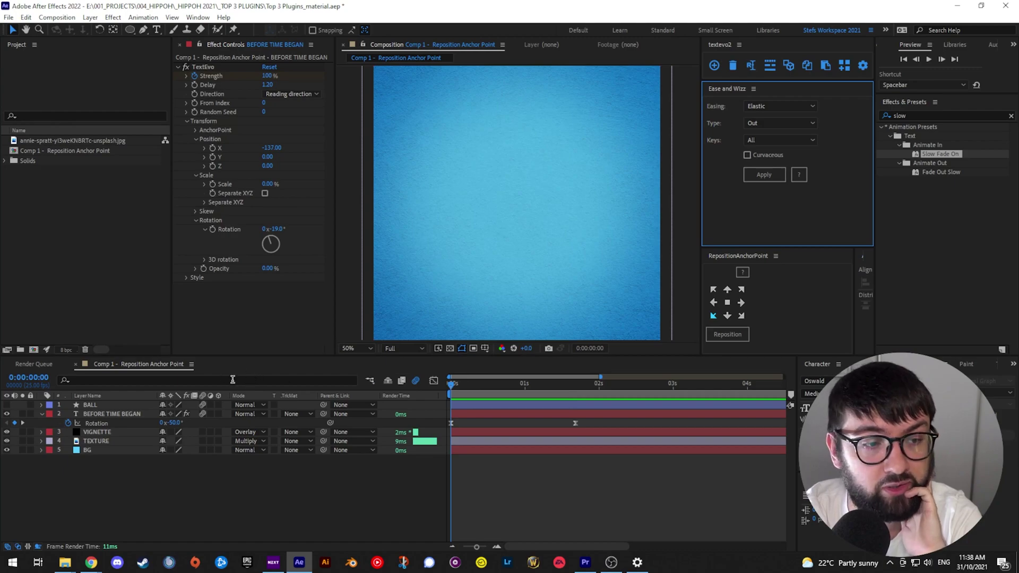
- Inspect the BEFORE TIME BEGAN Rotation curve in the Graph Editor and preview it
{"action": "left_click", "coordinate": [434, 381]}
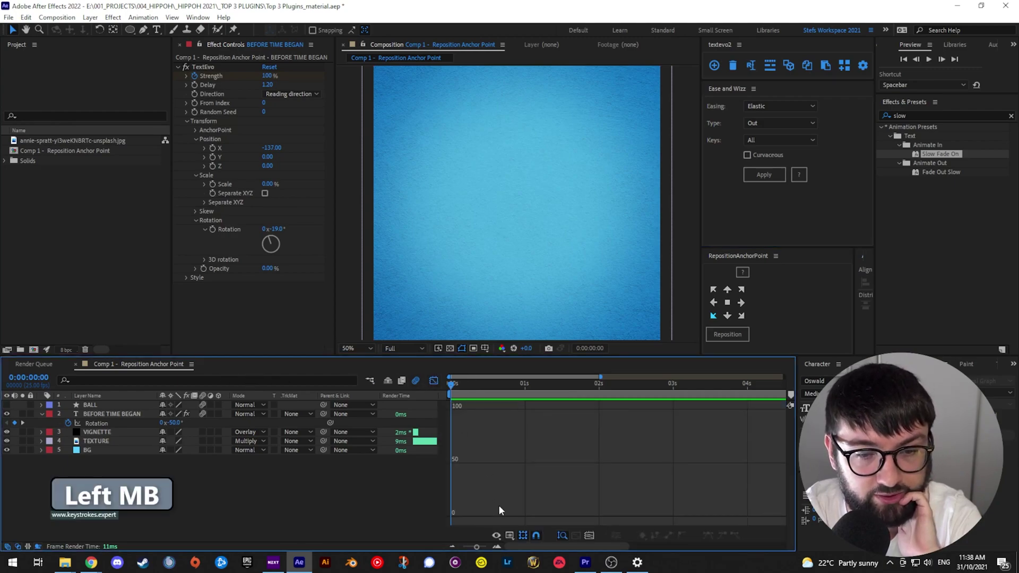
{"action": "left_click", "coordinate": [89, 413]}
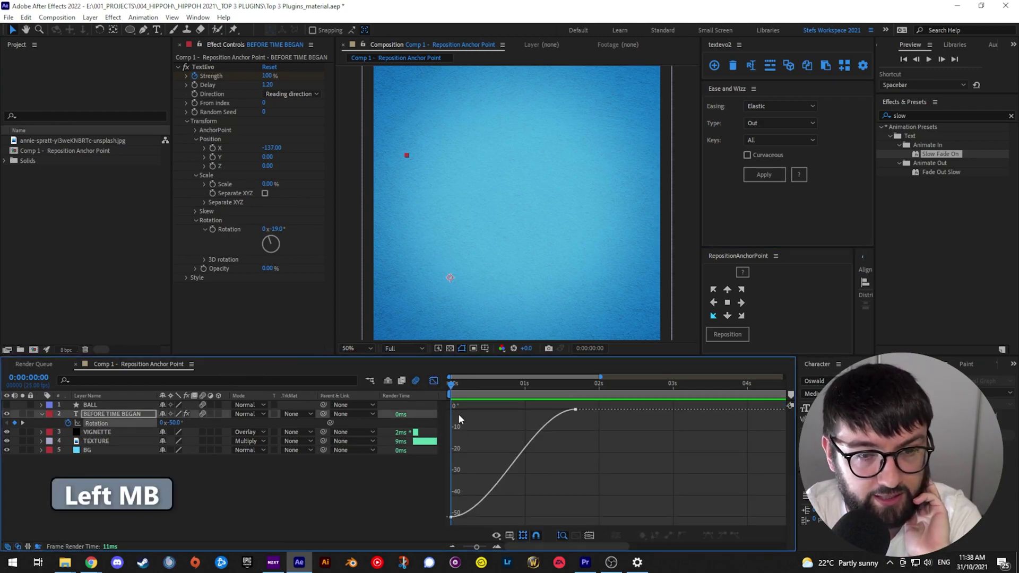
{"action": "mouse_move", "coordinate": [460, 382]}
{"action": "left_mouse_down"}
{"action": "mouse_move", "coordinate": [544, 387]}
{"action": "mouse_move", "coordinate": [451, 382]}
{"action": "left_mouse_up"}
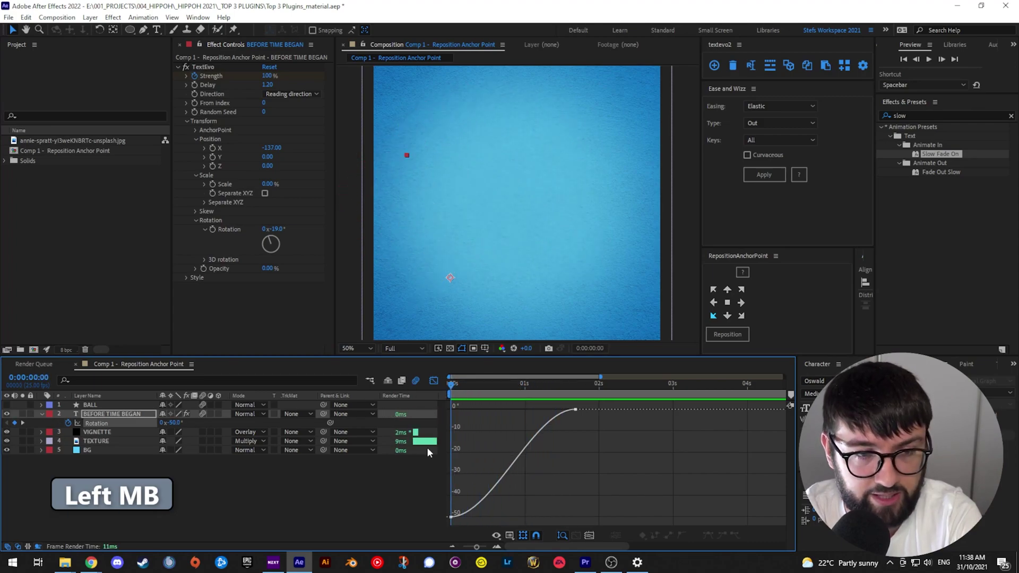
{"action": "key", "text": "space"}
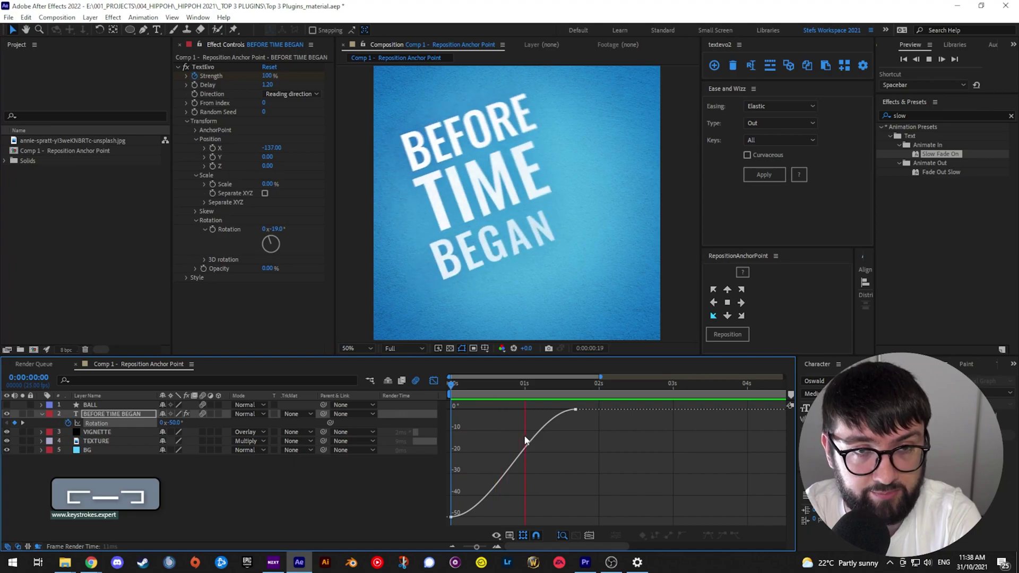
{"action": "left_click_drag", "start_coordinate": [509, 384], "coordinate": [450, 384]}
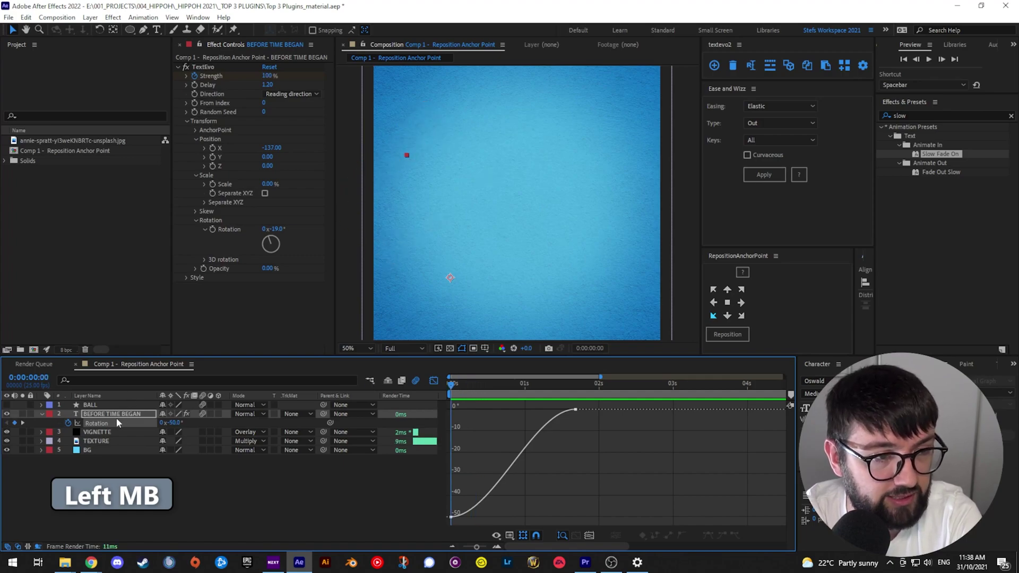
- Apply Easy Ease to both Rotation keyframes of the BEFORE TIME BEGAN text
{"action": "left_click", "coordinate": [433, 381]}
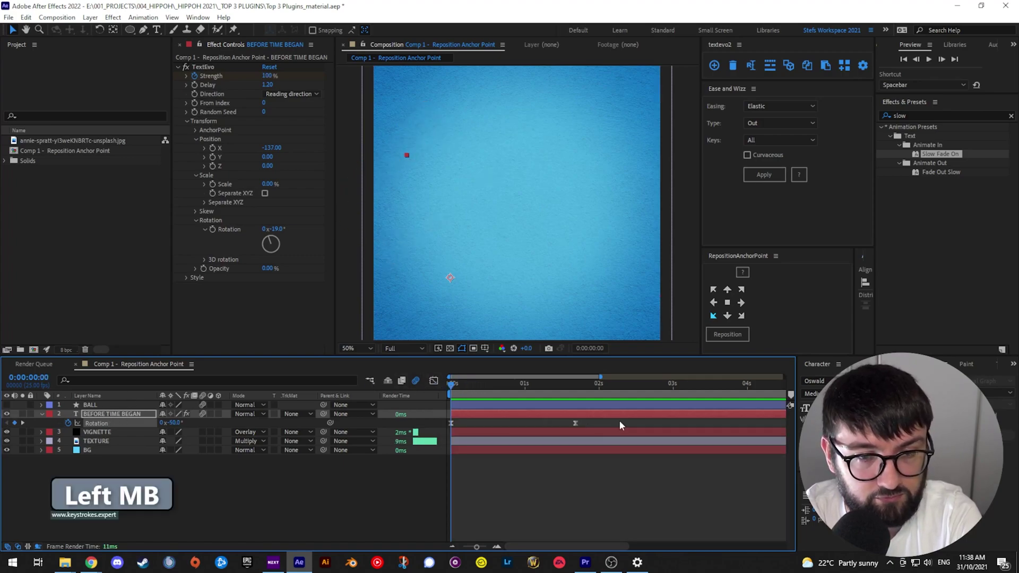
{"action": "left_click_drag", "start_coordinate": [620, 420], "coordinate": [446, 428]}
{"action": "right_click", "coordinate": [450, 424]}
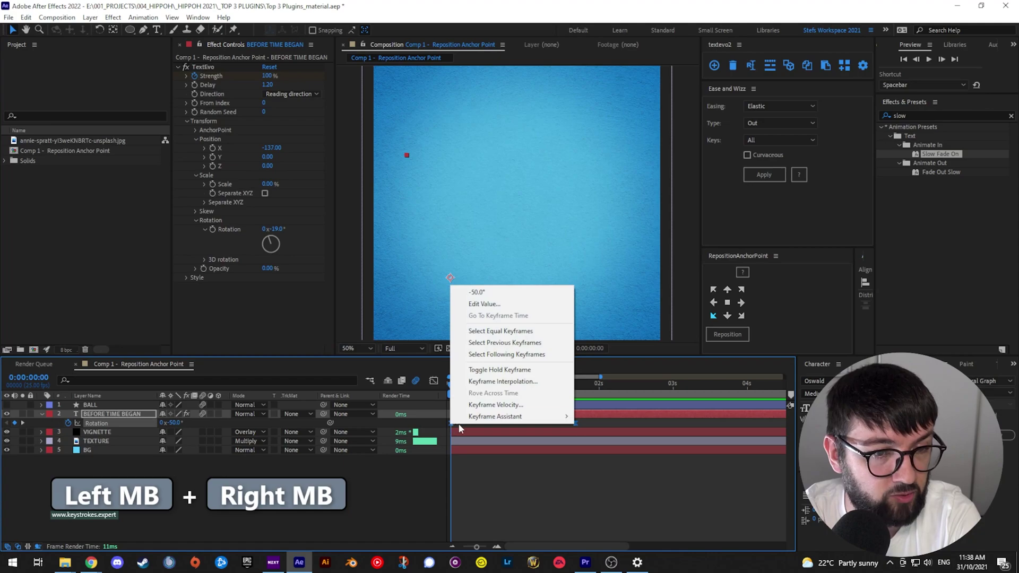
{"action": "mouse_move", "coordinate": [510, 417]}
{"action": "left_click", "coordinate": [602, 451]}
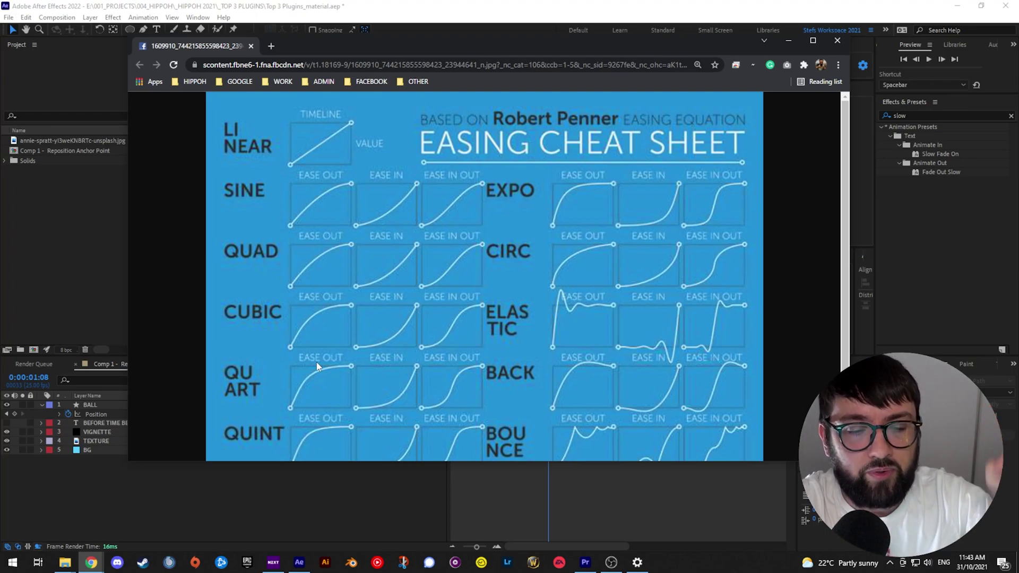
- Open the Ease and Wizz Easing dropdown to pick an easing type
{"action": "left_click", "coordinate": [75, 284]}
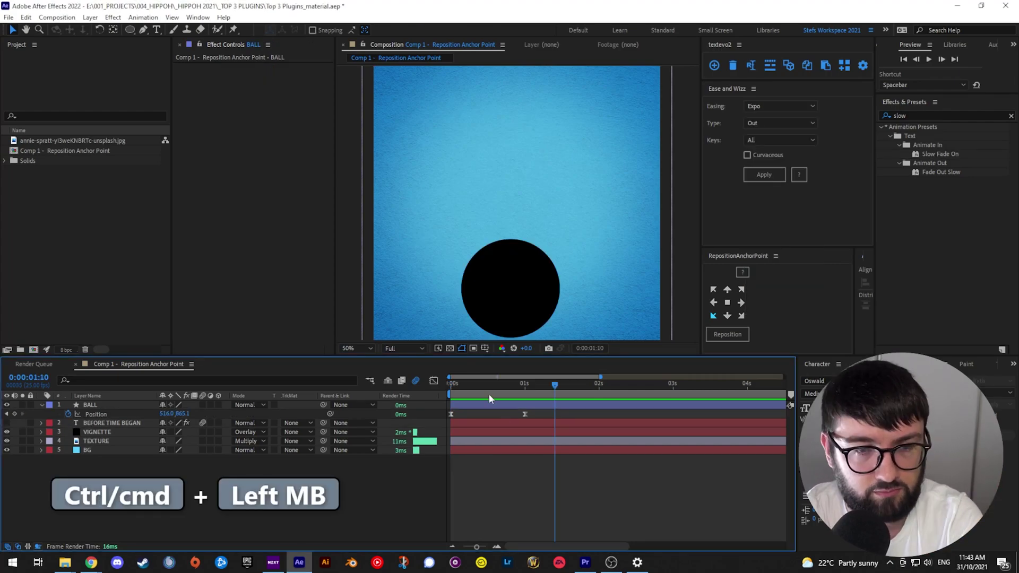
- Preview the ball's Expo drop twice from the start, then return to the Chrome easing cheat sheet
{"action": "key", "text": "space"}
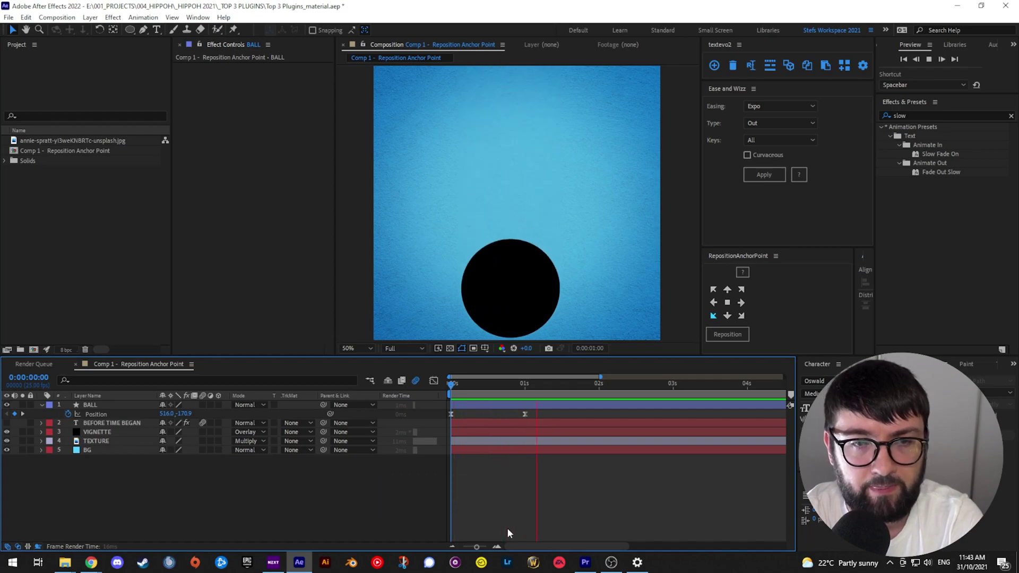
{"action": "key", "text": "space"}
{"action": "left_click", "coordinate": [412, 402]}
{"action": "key", "text": "space"}
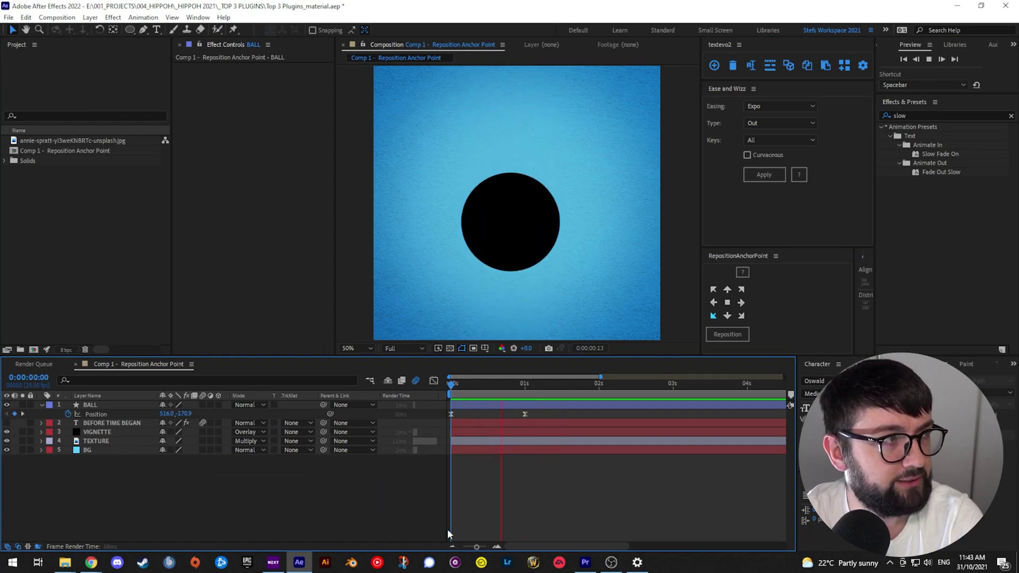
{"action": "key", "text": "space"}
{"action": "left_click", "coordinate": [442, 381]}
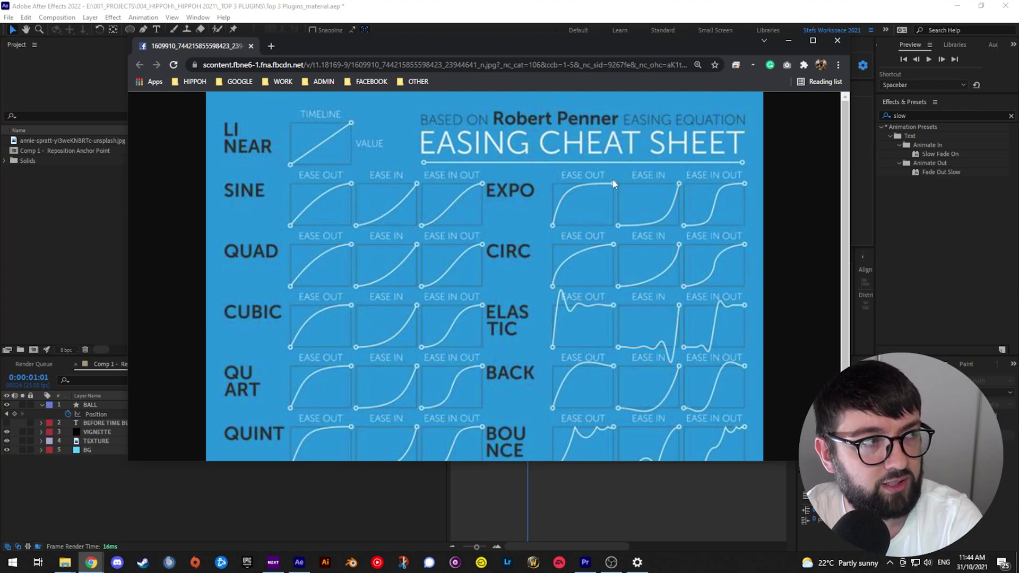
- Back in After Effects, apply an Expo Out ease to the ball's Position keyframe at 1 second
{"action": "left_click", "coordinate": [89, 225]}
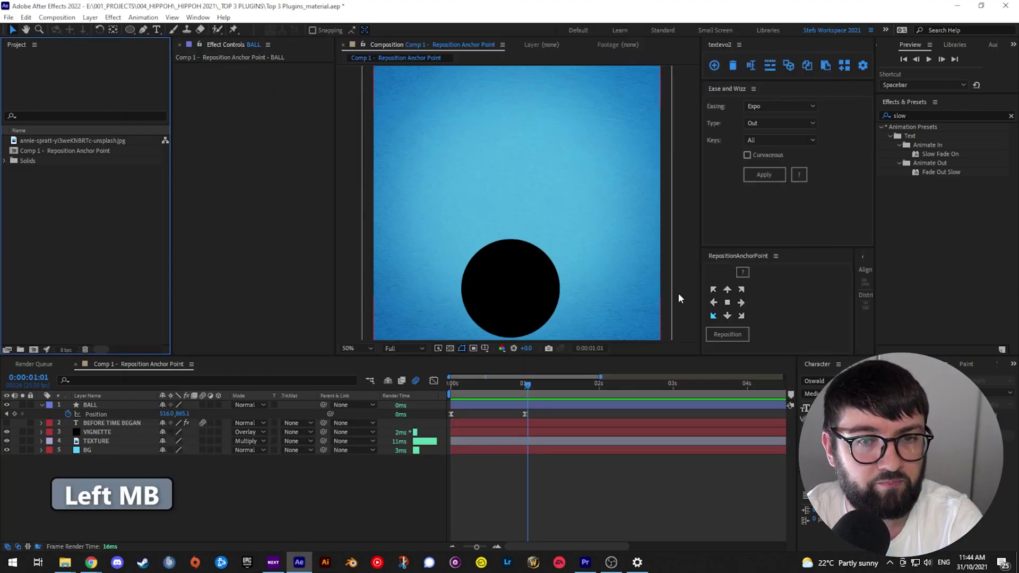
{"action": "left_click", "coordinate": [525, 415]}
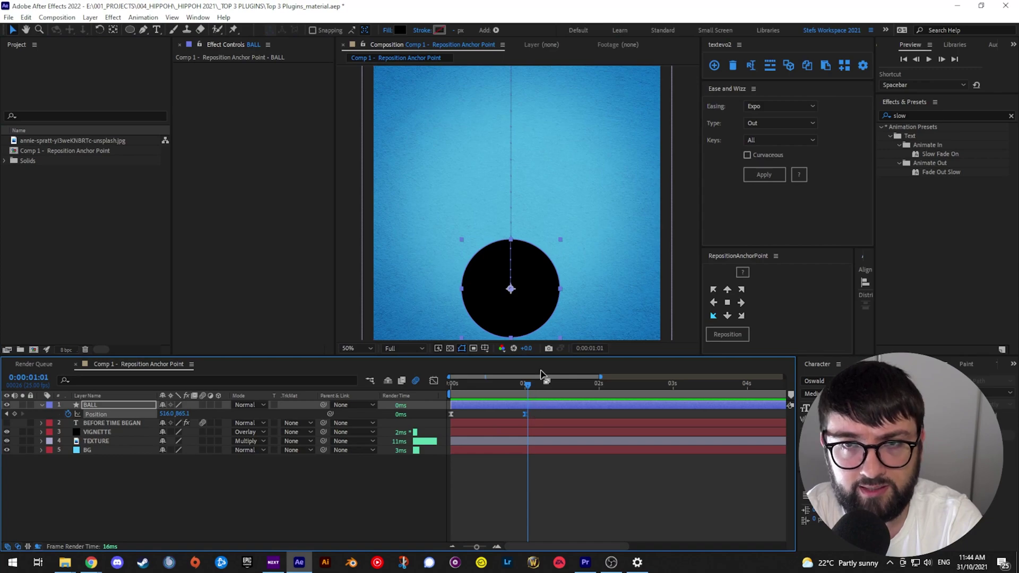
{"action": "left_click", "coordinate": [785, 104]}
{"action": "left_click", "coordinate": [783, 104]}
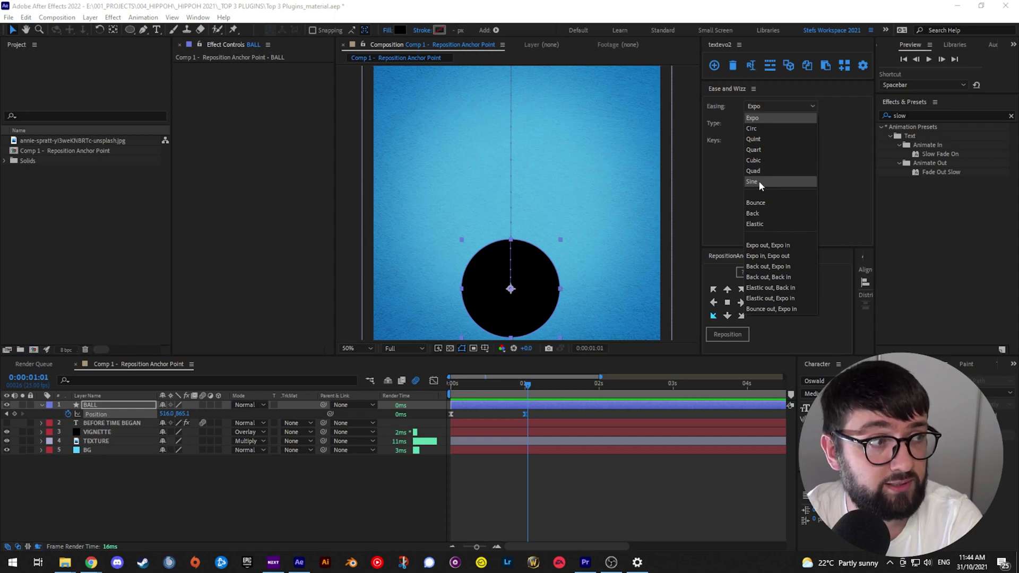
{"action": "left_click", "coordinate": [763, 119]}
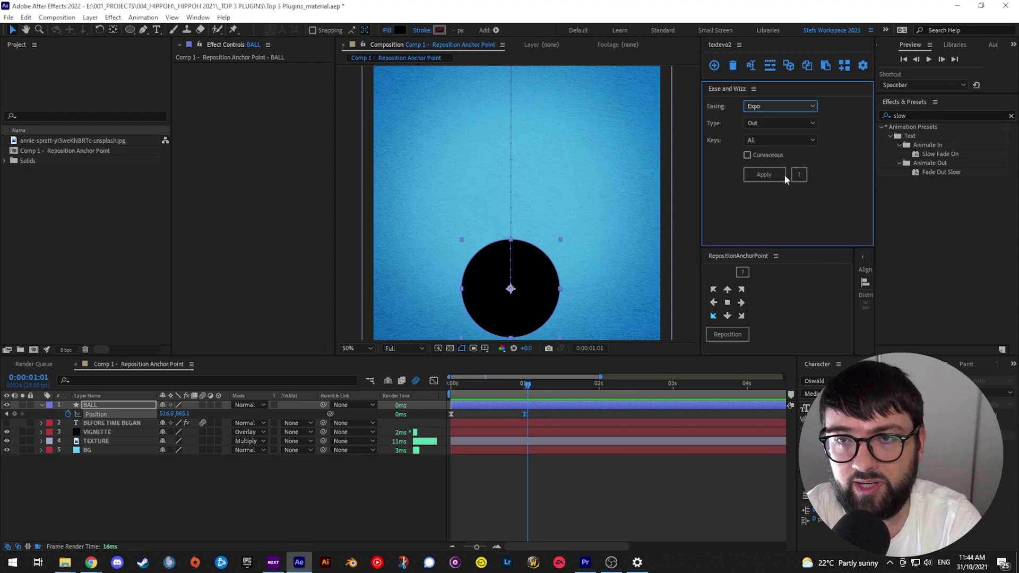
{"action": "left_click", "coordinate": [764, 123]}
{"action": "left_click", "coordinate": [751, 178]}
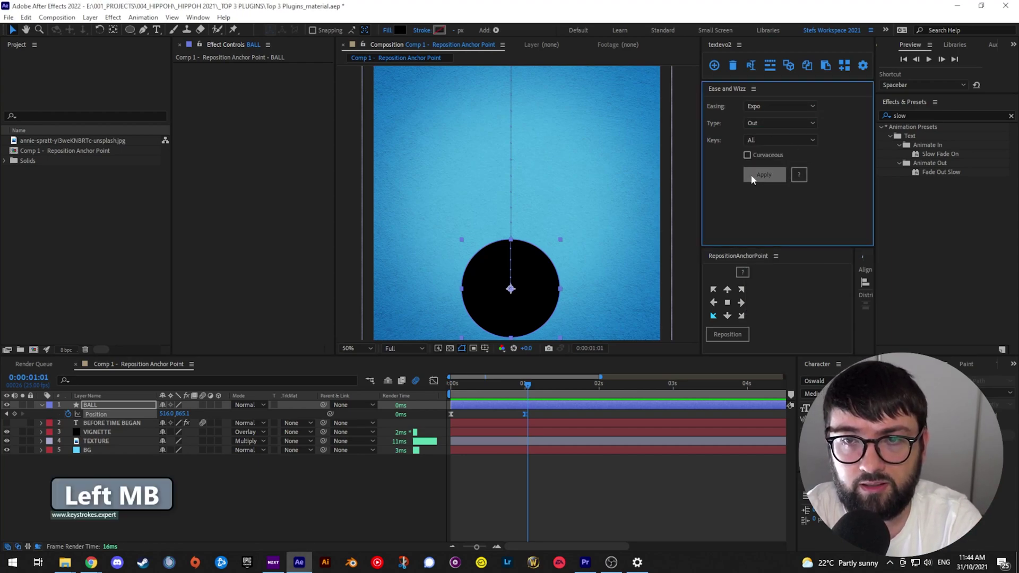
- Preview the eased ball drop from the start, undo a stray change and replay it
{"action": "left_click_drag", "start_coordinate": [527, 383], "coordinate": [450, 383]}
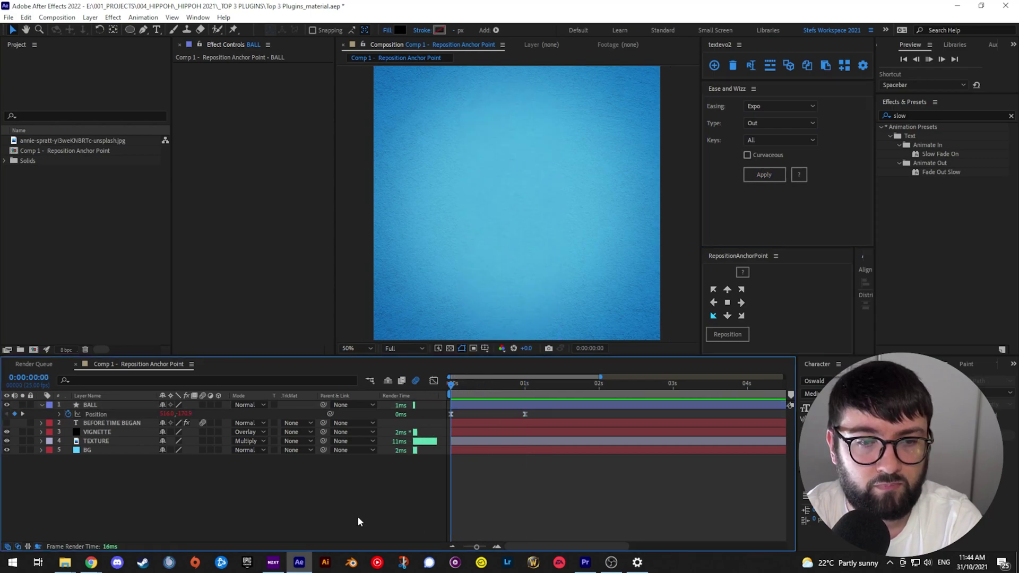
{"action": "key", "text": "space"}
{"action": "key", "text": "space"}
{"action": "left_click", "coordinate": [397, 393]}
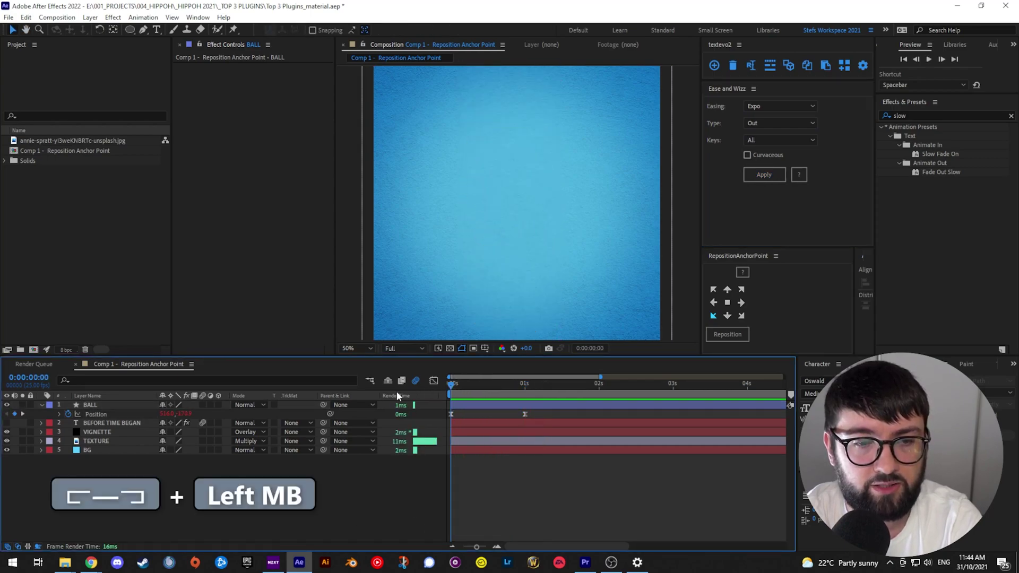
{"action": "key", "text": "space"}
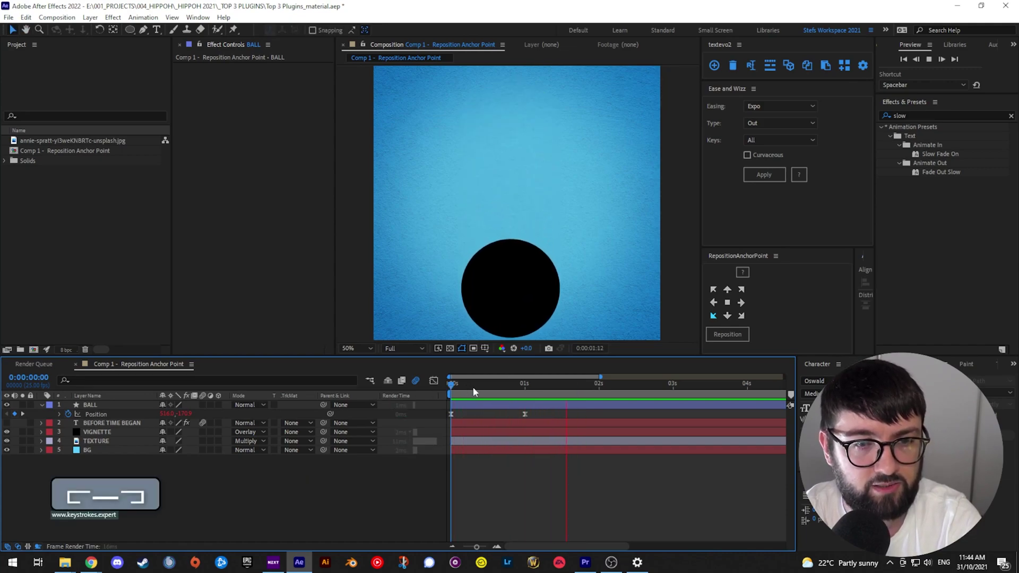
{"action": "left_click", "coordinate": [383, 389]}
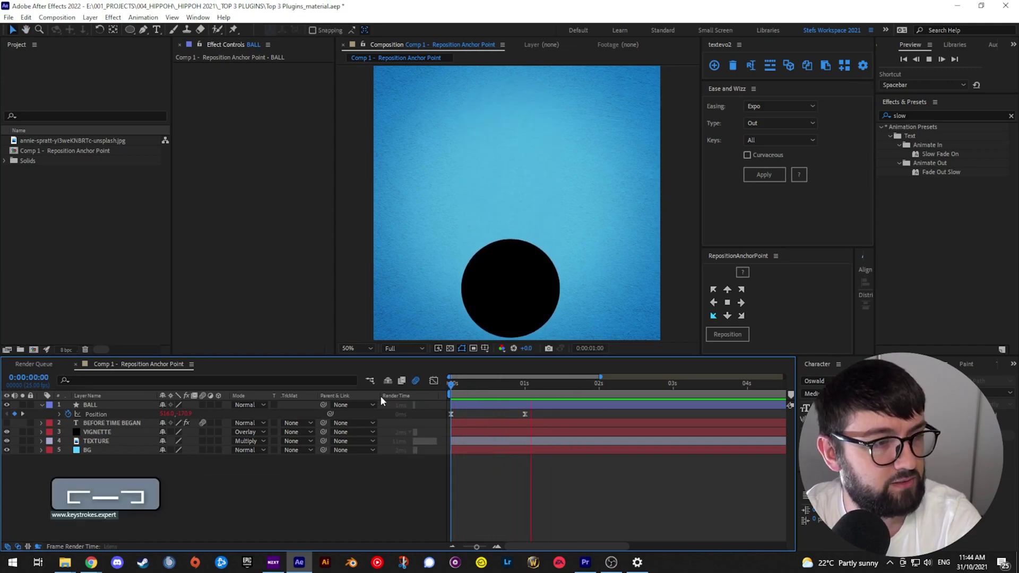
{"action": "key", "text": "ctrl+z"}
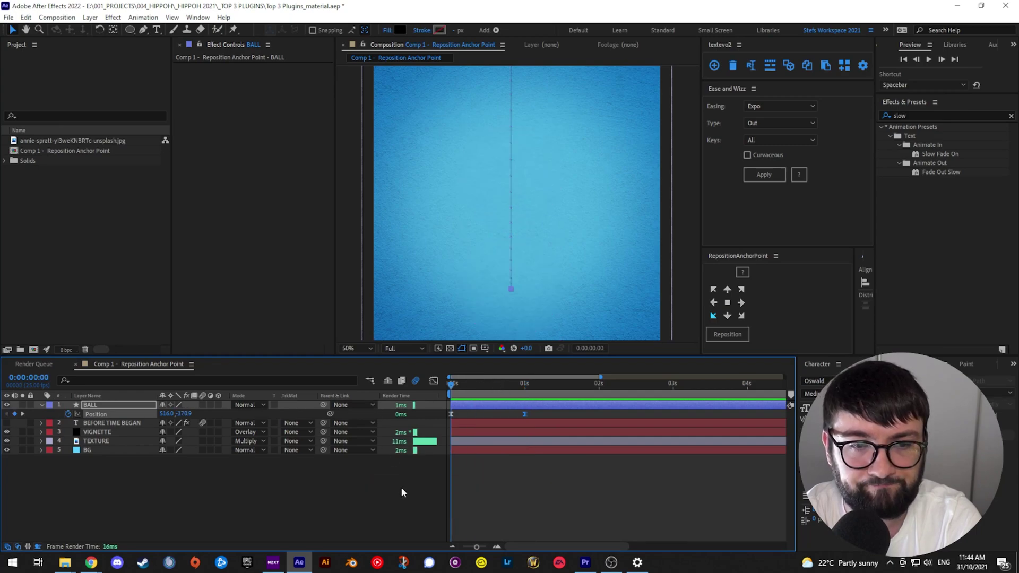
{"action": "left_click", "coordinate": [409, 489]}
{"action": "key", "text": "space"}
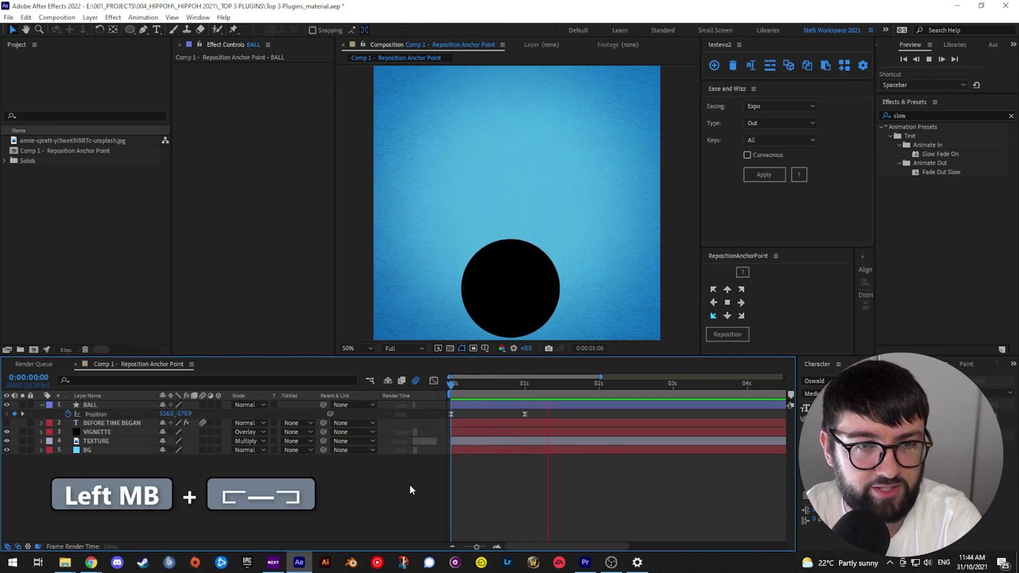
- Apply Expo Out to both ball Position keyframes and preview the drop to 0:00:02:12
{"action": "left_click_drag", "start_coordinate": [492, 422], "coordinate": [536, 410]}
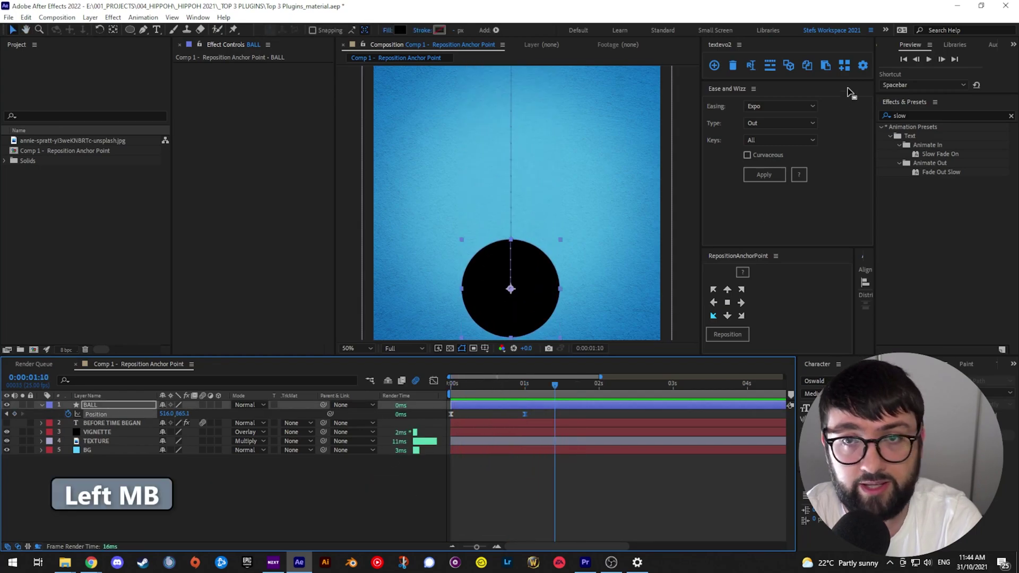
{"action": "left_click", "coordinate": [764, 178]}
{"action": "key", "text": "space"}
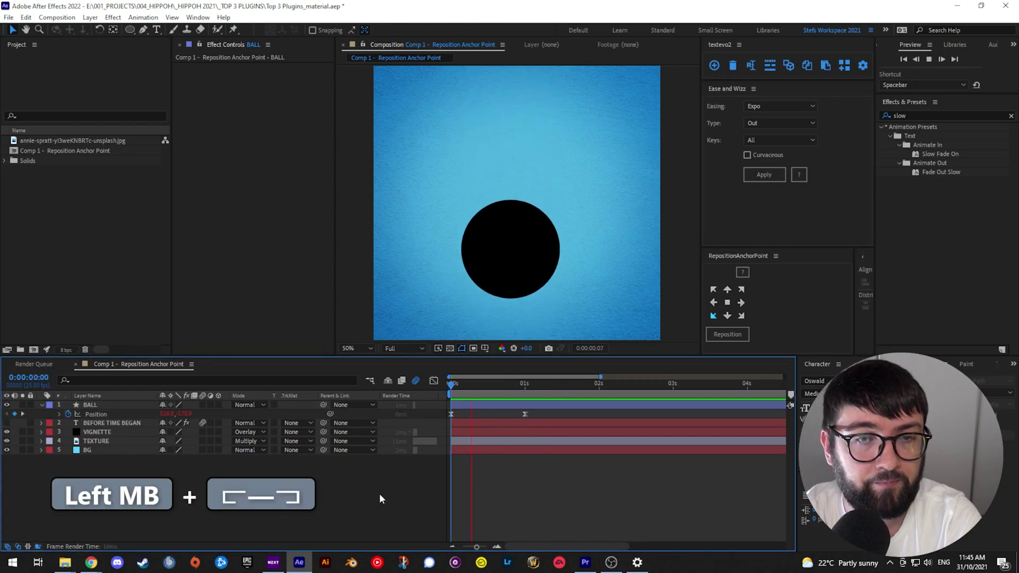
{"action": "key", "text": "space"}
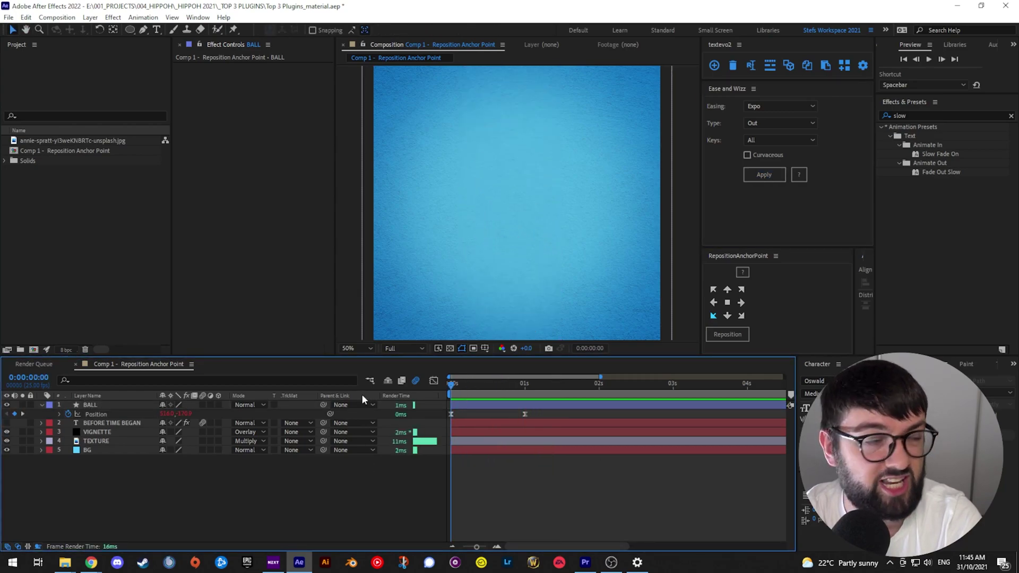
{"action": "key", "text": "space"}
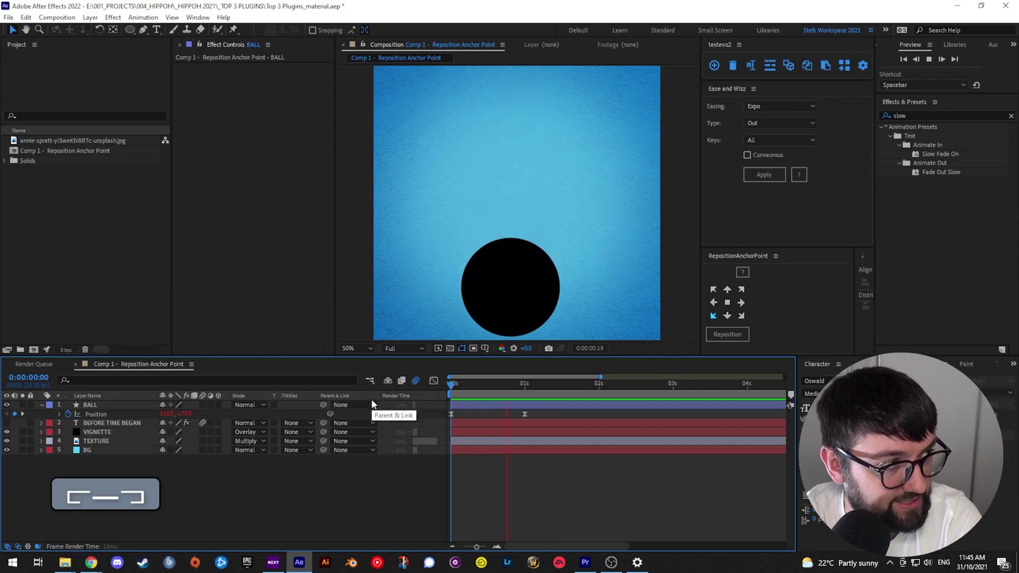
{"action": "key", "text": "space"}
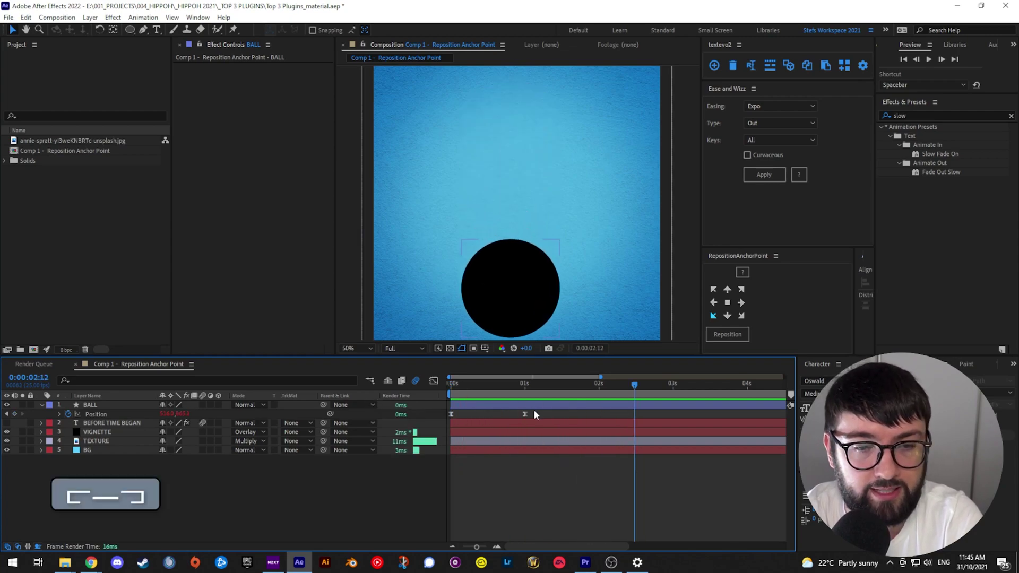
{"action": "left_click", "coordinate": [525, 414]}
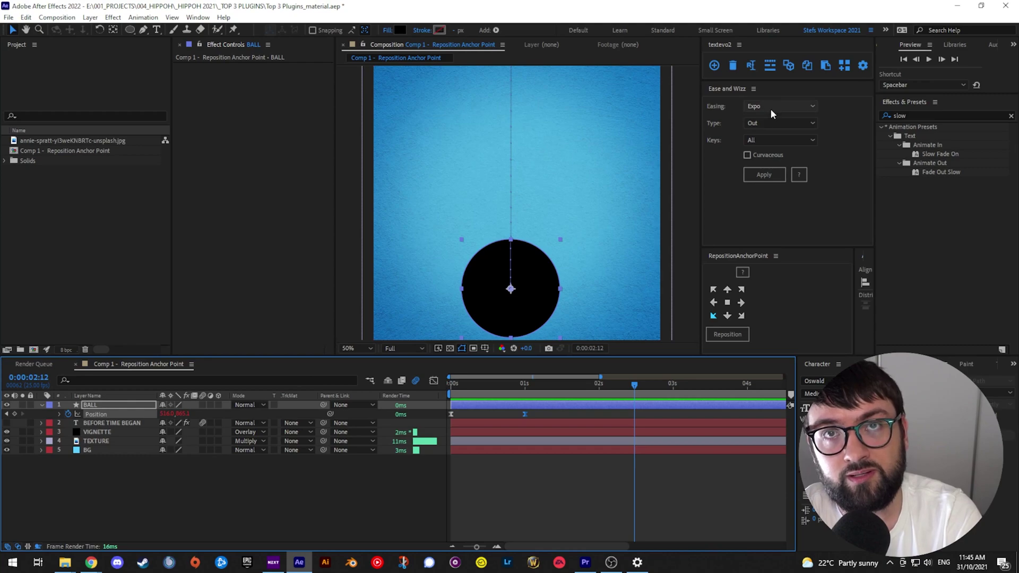
- Replay the ball's drop from frame zero, then reopen the Ease and Wizz Easing list, currently on Expo
{"action": "left_click_drag", "start_coordinate": [523, 385], "coordinate": [421, 391]}
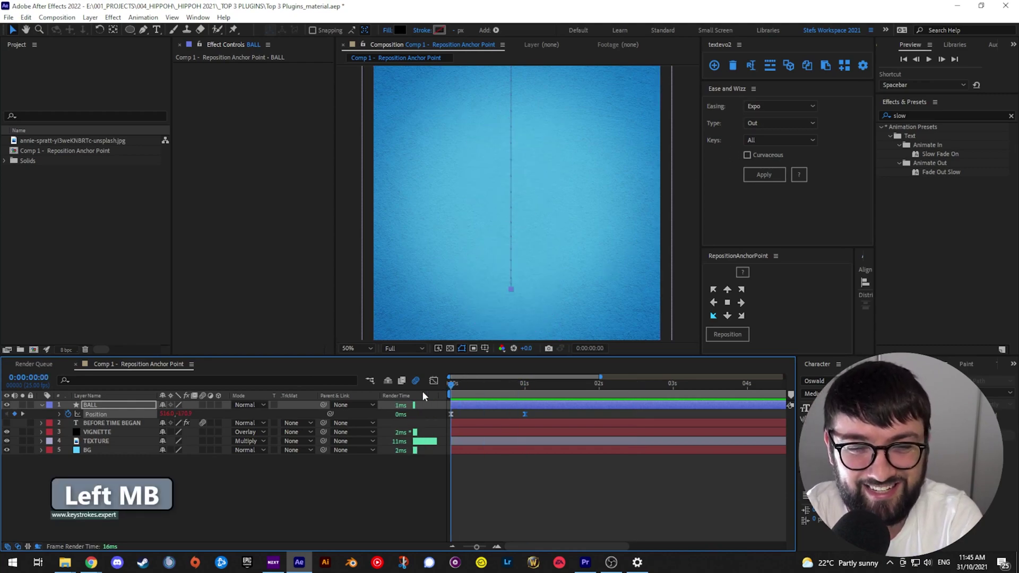
{"action": "key", "text": "space"}
{"action": "key", "text": "space"}
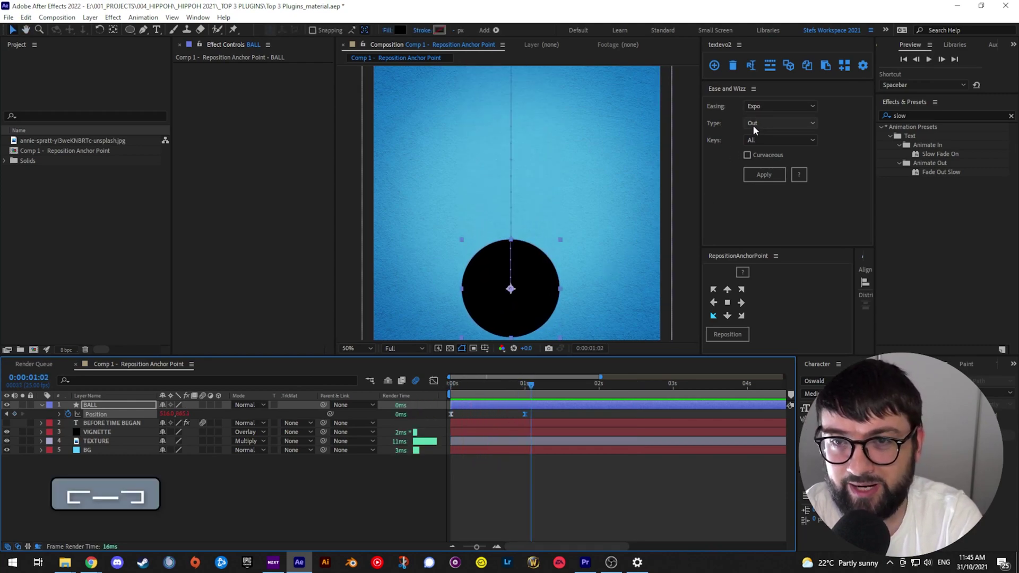
{"action": "left_click", "coordinate": [758, 105]}
{"action": "left_click", "coordinate": [714, 178]}
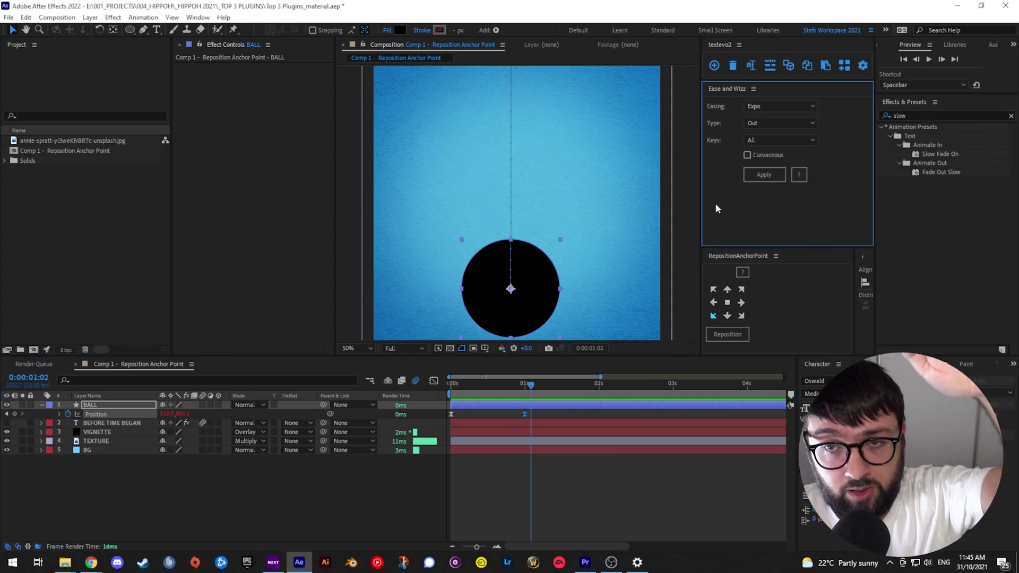
{"action": "left_click", "coordinate": [766, 104]}
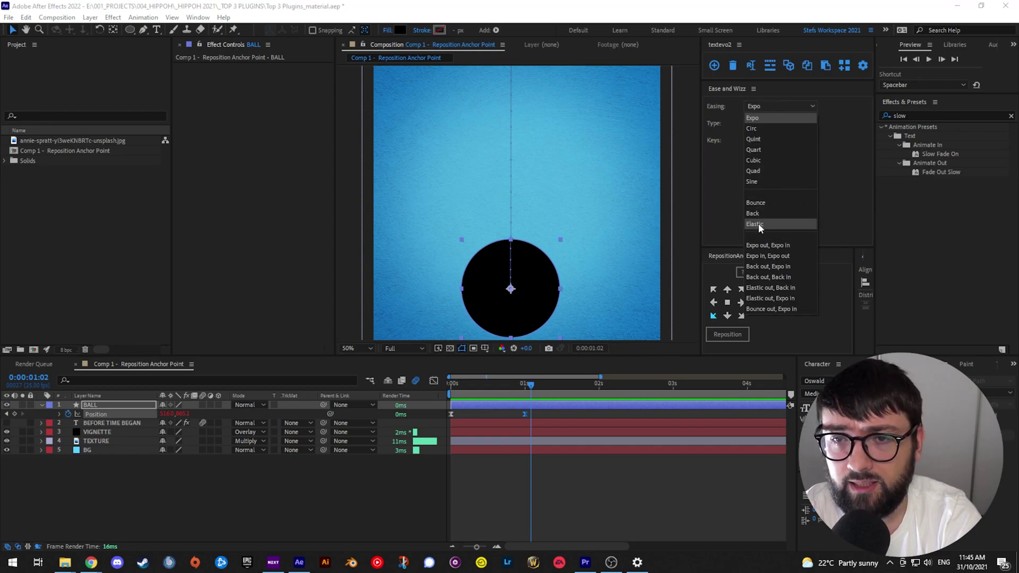
- Apply a Bounce ease to the ball's Position keyframes and preview the bouncing drop
{"action": "left_click", "coordinate": [759, 203]}
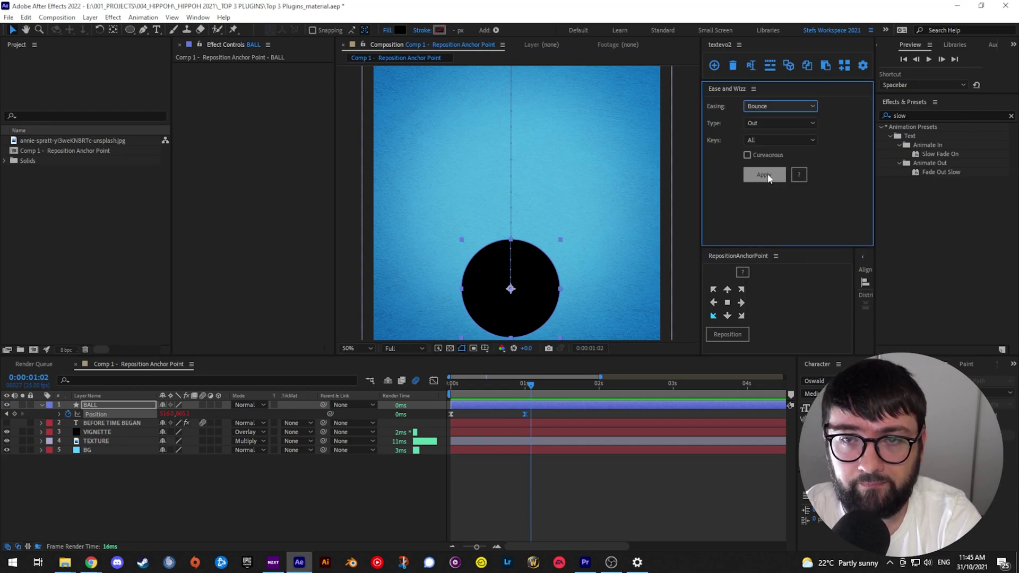
{"action": "left_click", "coordinate": [767, 176]}
{"action": "left_click", "coordinate": [594, 497]}
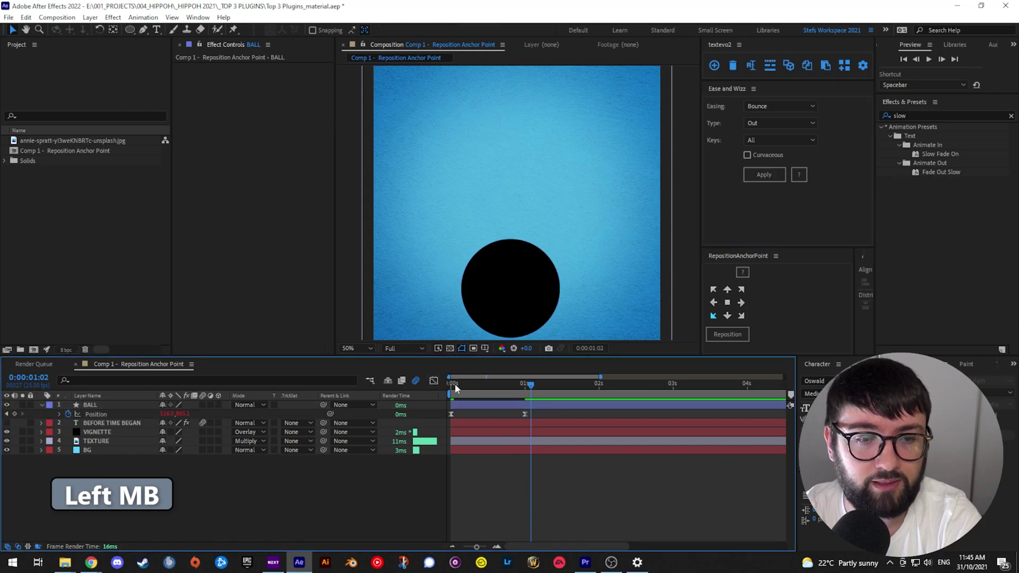
{"action": "left_click", "coordinate": [454, 383]}
{"action": "key", "text": "space"}
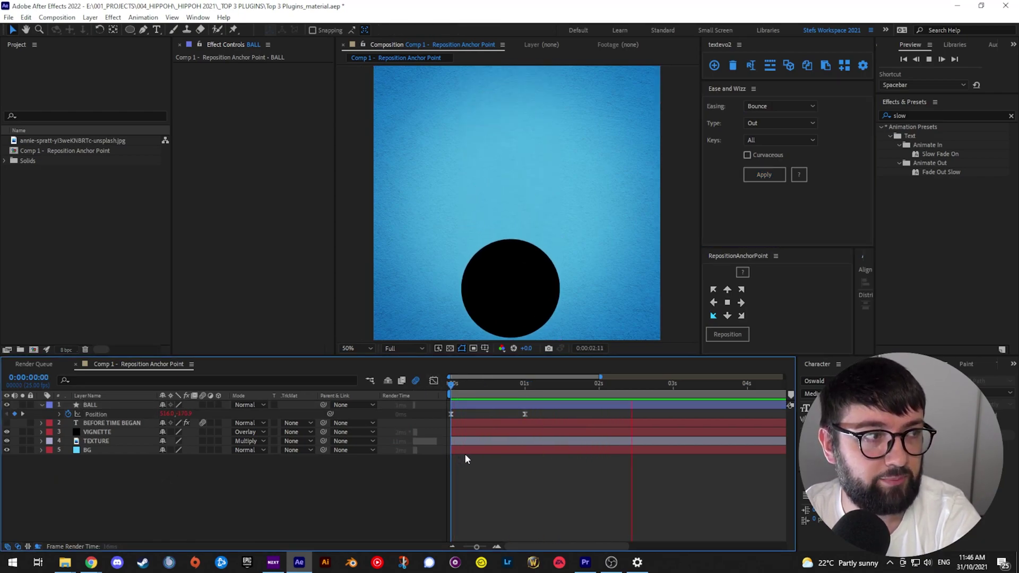
{"action": "left_click", "coordinate": [480, 384]}
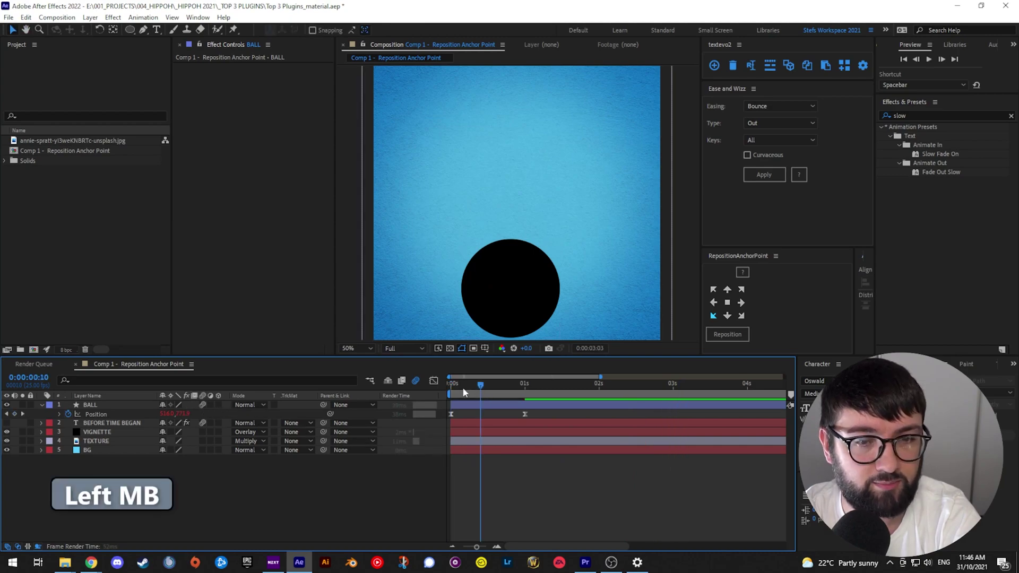
{"action": "key", "text": "space"}
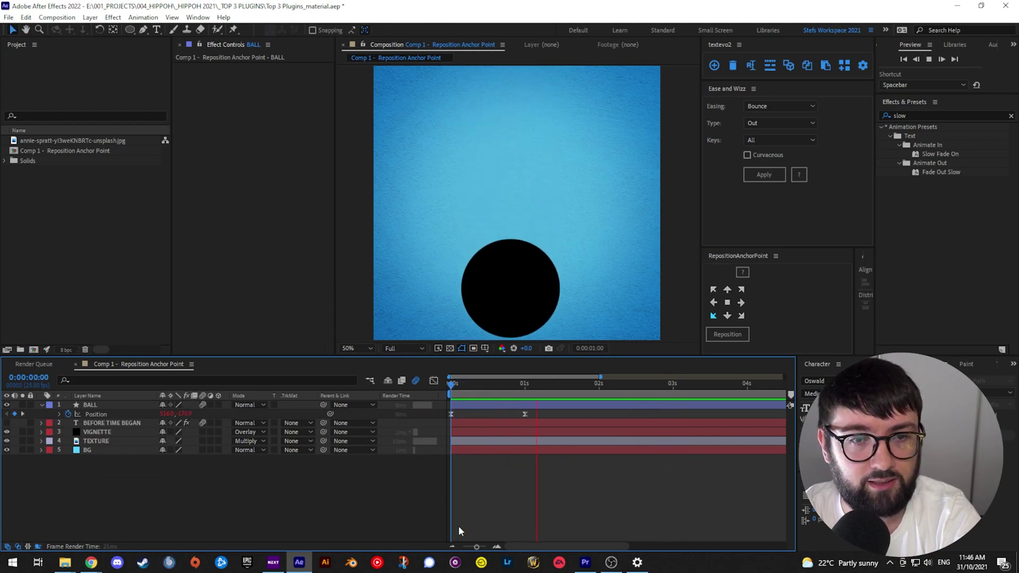
{"action": "left_click", "coordinate": [539, 442]}
- Move the ball's landing Position keyframe later and preview the slower bounce
{"action": "left_click_drag", "start_coordinate": [525, 414], "coordinate": [578, 415]}
{"action": "left_click_drag", "start_coordinate": [501, 386], "coordinate": [410, 383]}
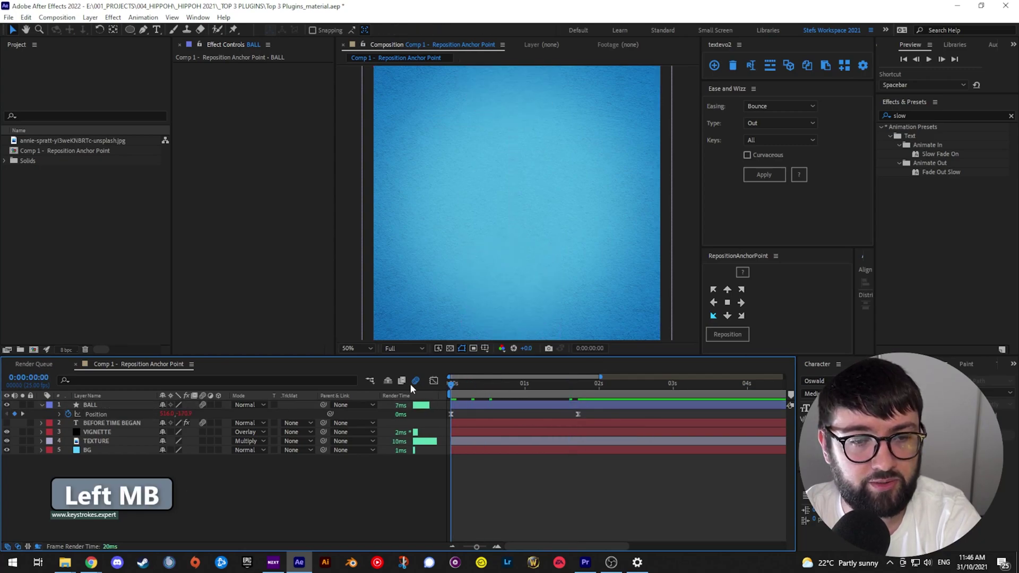
{"action": "key", "text": "space"}
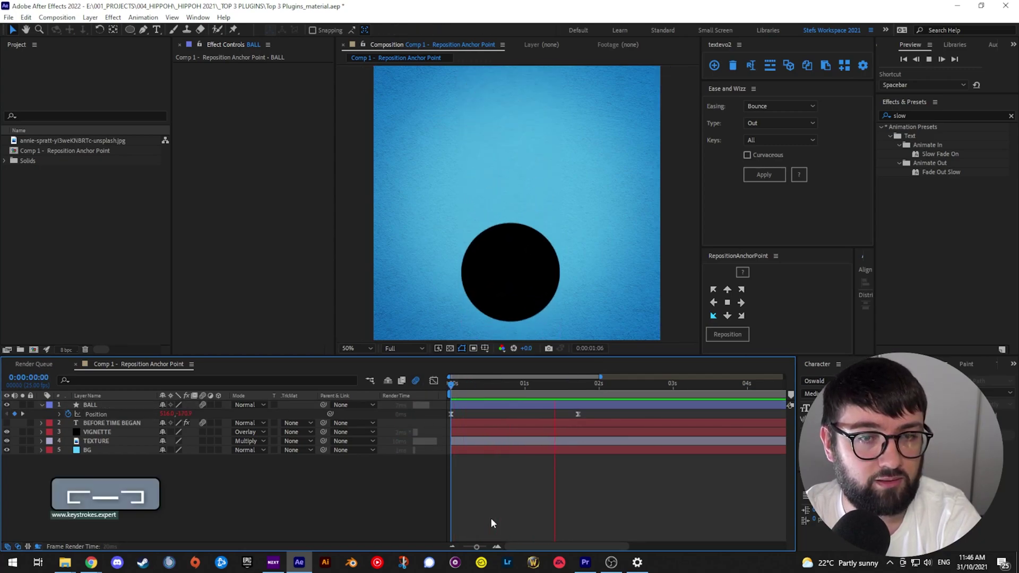
{"action": "key", "text": "space"}
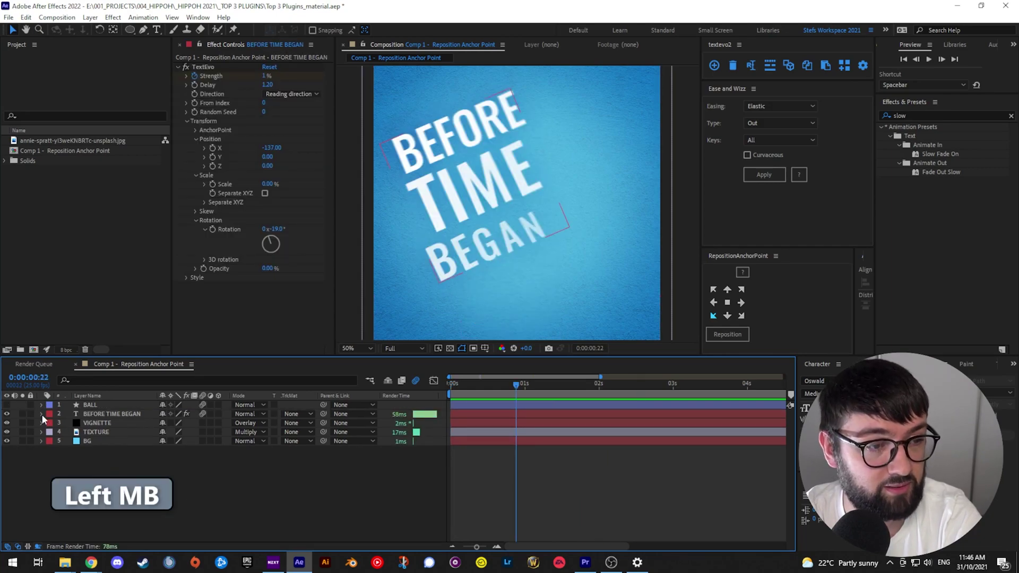
- Expand the BEFORE TIME BEGAN layer and preview its text animation twice from the start
{"action": "left_click", "coordinate": [42, 414]}
{"action": "left_click_drag", "start_coordinate": [478, 381], "coordinate": [361, 410]}
{"action": "key", "text": "space"}
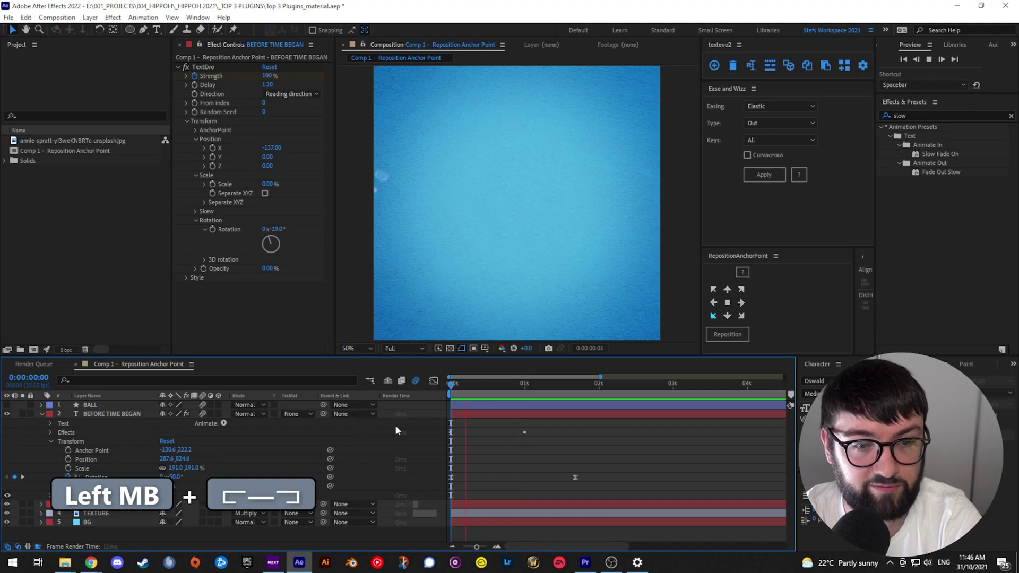
{"action": "key", "text": "space"}
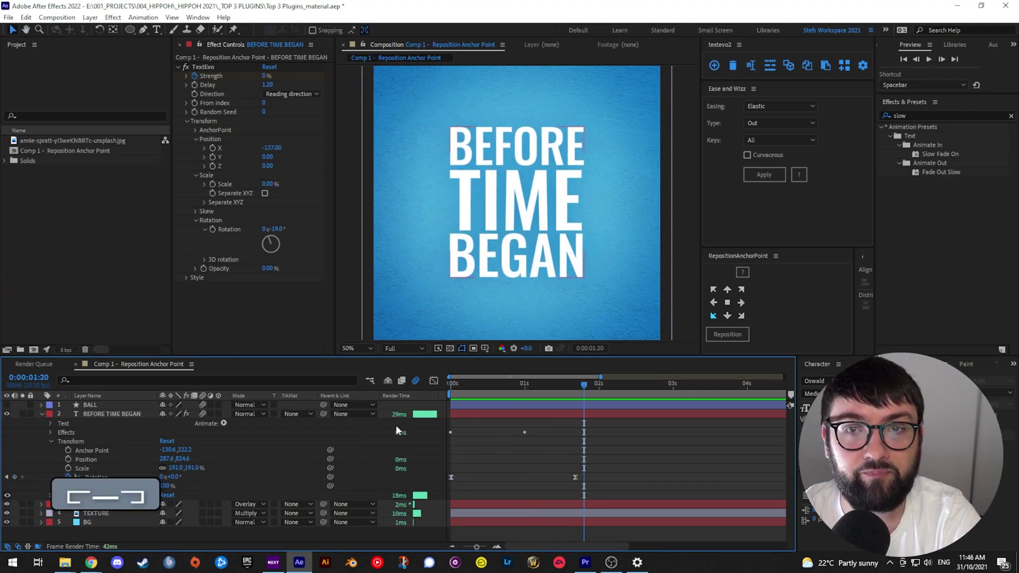
{"action": "left_click_drag", "start_coordinate": [475, 392], "coordinate": [410, 386]}
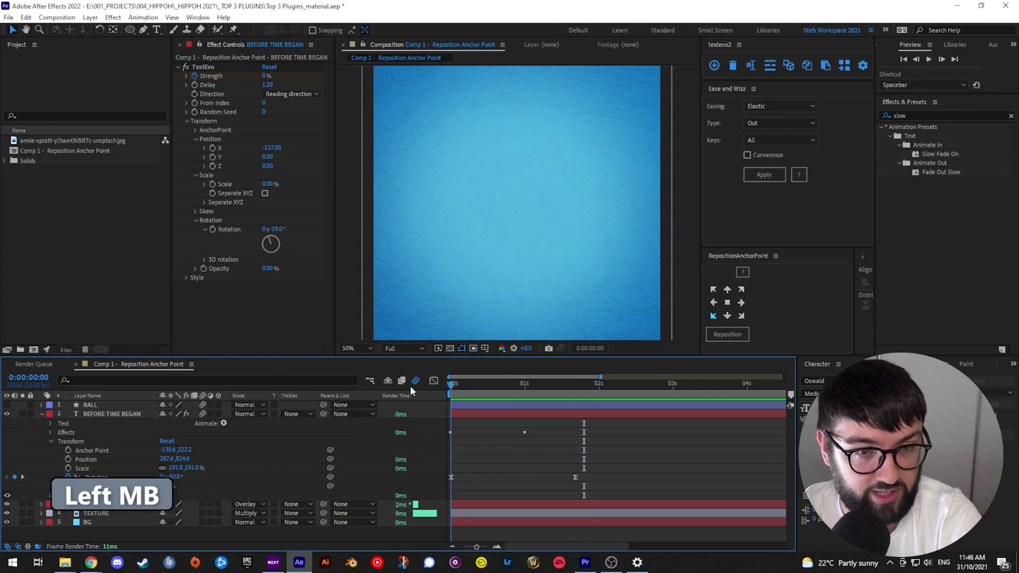
{"action": "key", "text": "space"}
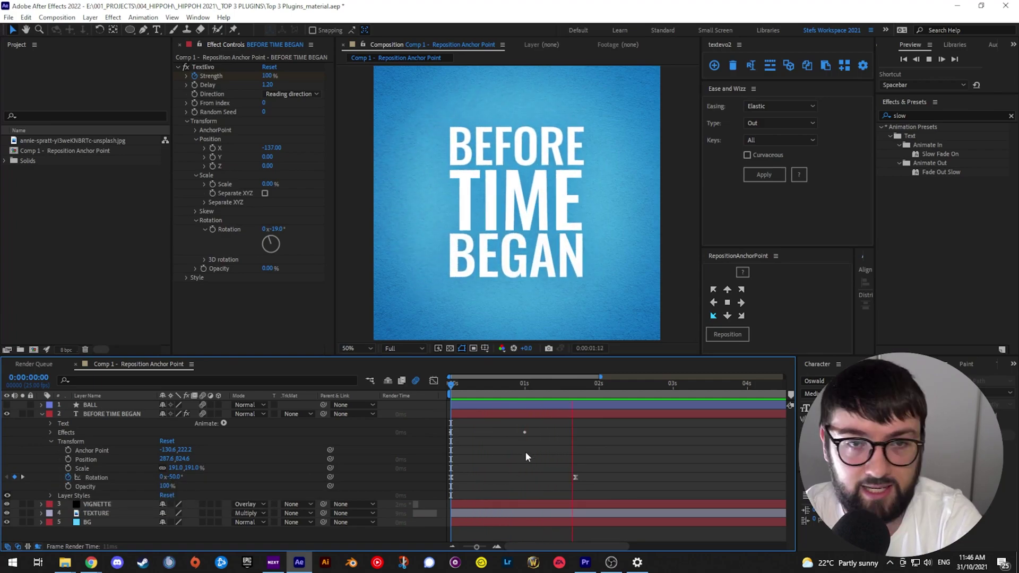
{"action": "key", "text": "space"}
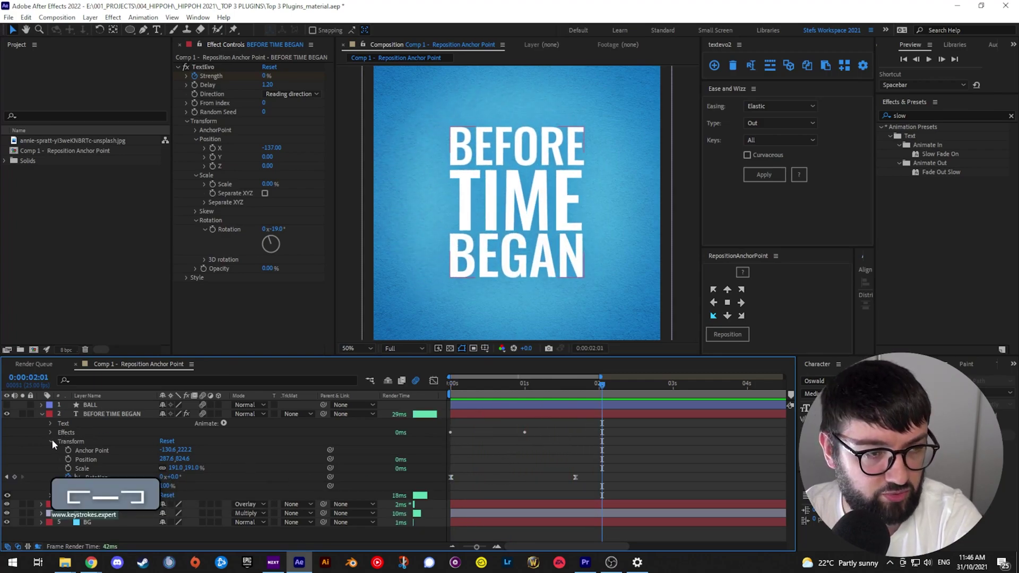
- Show only the BEFORE TIME BEGAN Rotation keyframes and choose Elastic easing in Ease and Wizz
{"action": "left_click", "coordinate": [52, 441]}
{"action": "left_click", "coordinate": [94, 415]}
{"action": "key", "text": "r"}
{"action": "key", "text": "Page_Up"}
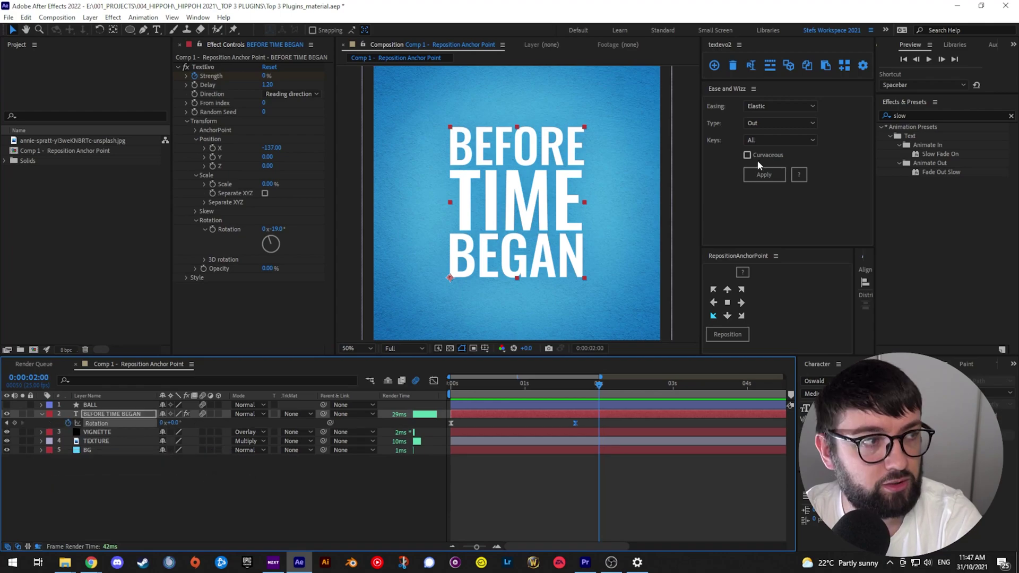
{"action": "left_click", "coordinate": [760, 106]}
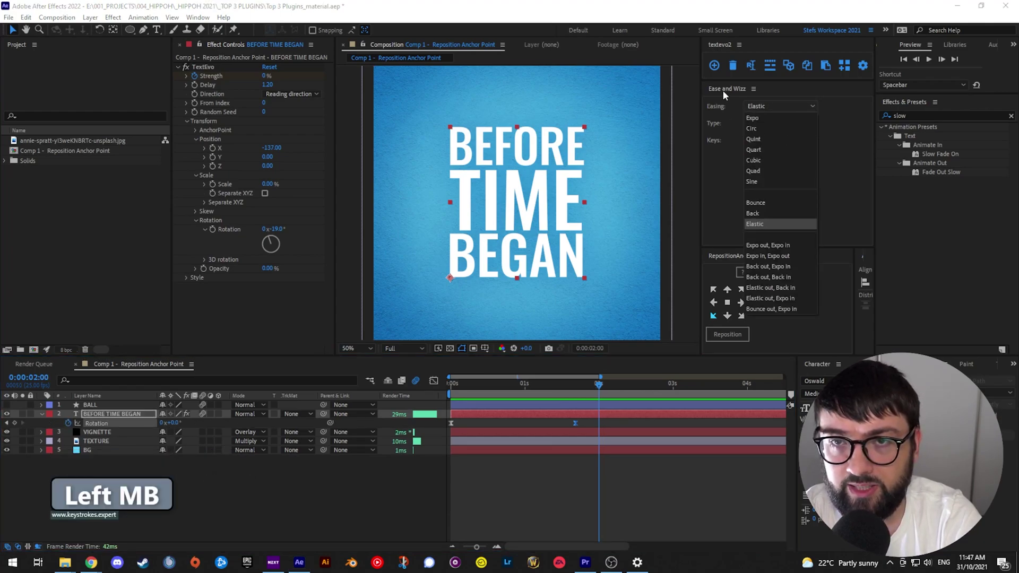
{"action": "left_click", "coordinate": [761, 223]}
- Preview the elastic title rotation from the start until it settles around 0:00:02:02
{"action": "left_click", "coordinate": [596, 454]}
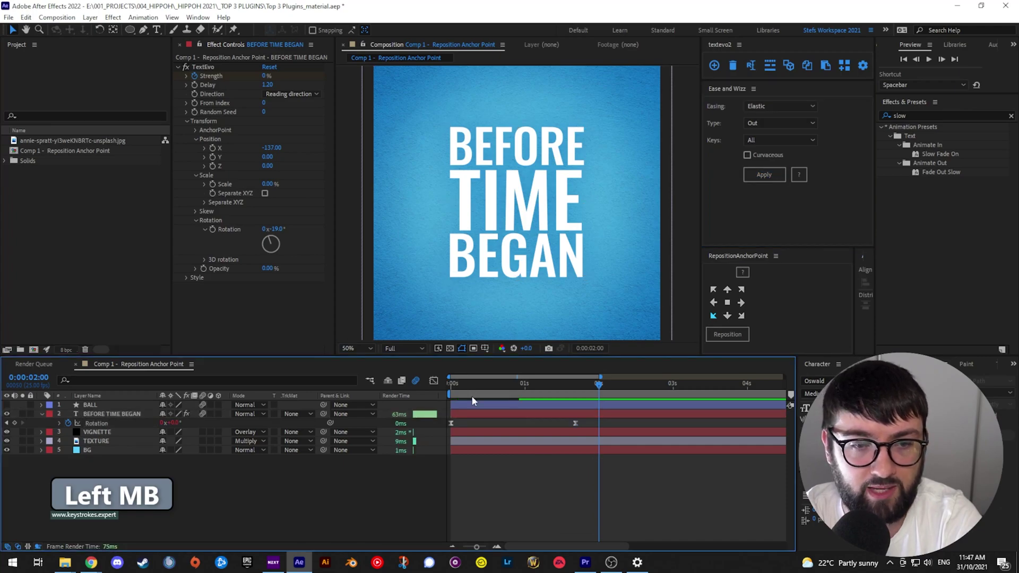
{"action": "key", "text": "space"}
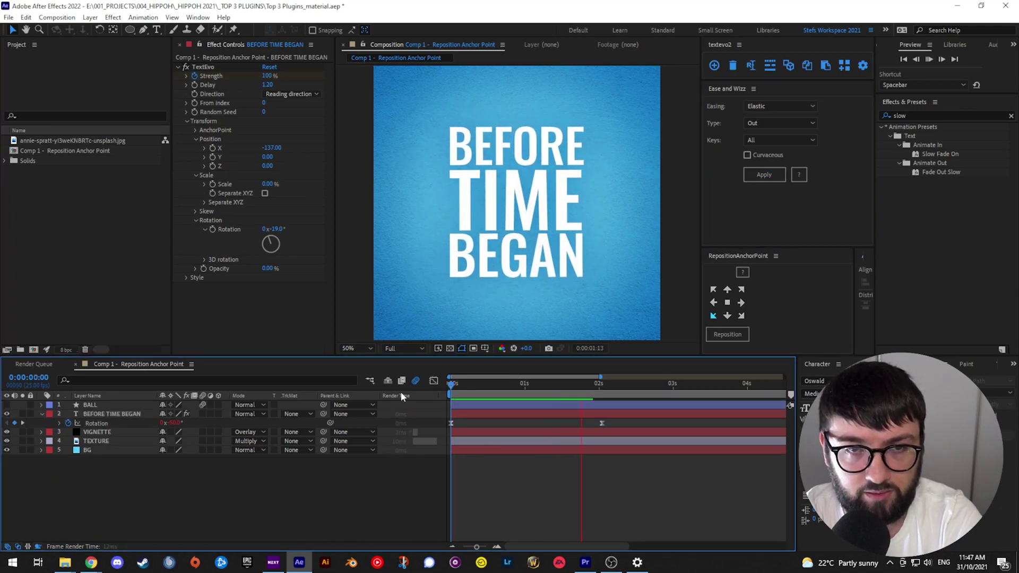
{"action": "key", "text": "space"}
{"action": "left_click", "coordinate": [408, 396]}
{"action": "key", "text": "space"}
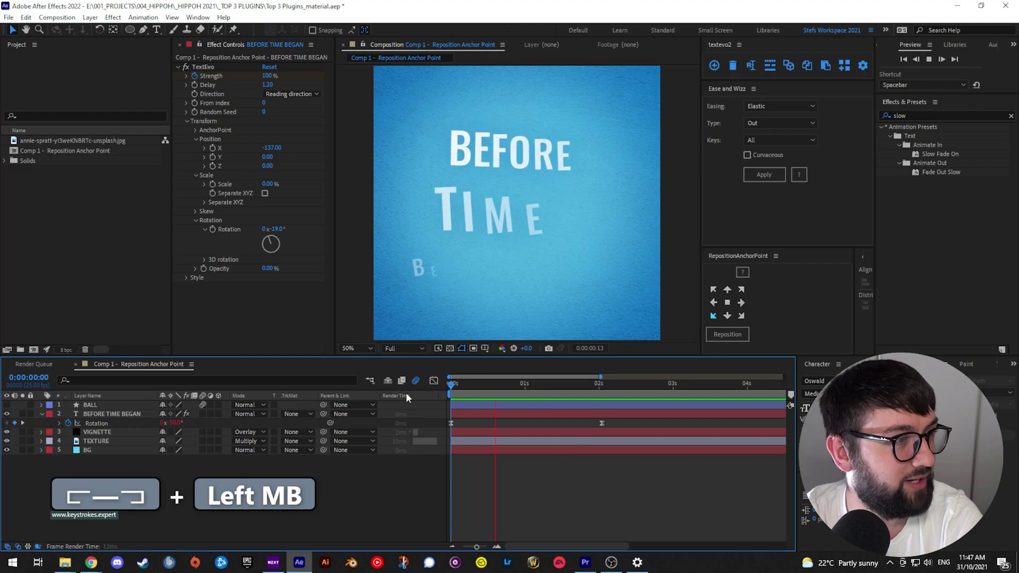
{"action": "key", "text": "space"}
{"action": "left_click", "coordinate": [397, 392]}
{"action": "key", "text": "space"}
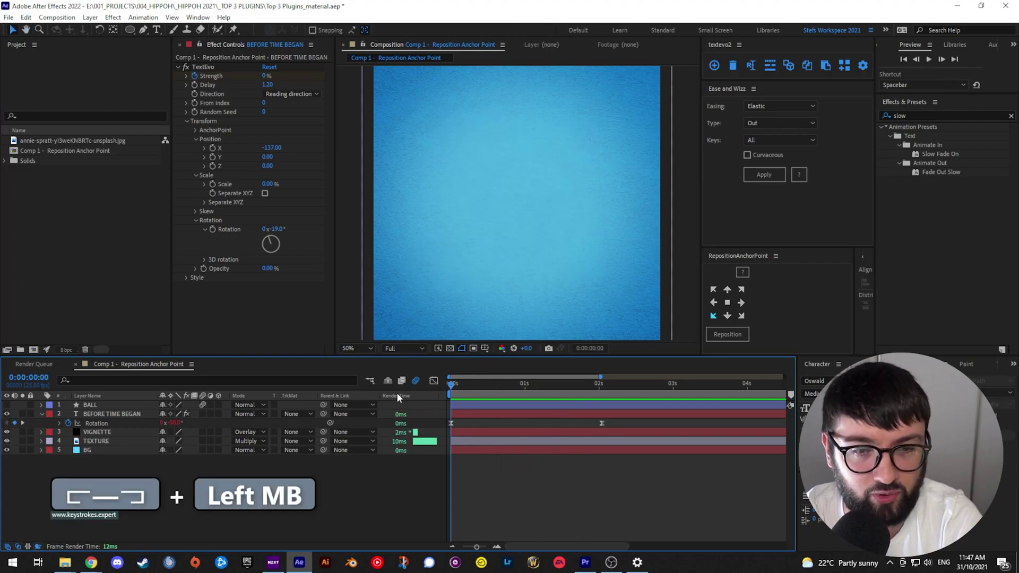
{"action": "key", "text": "space"}
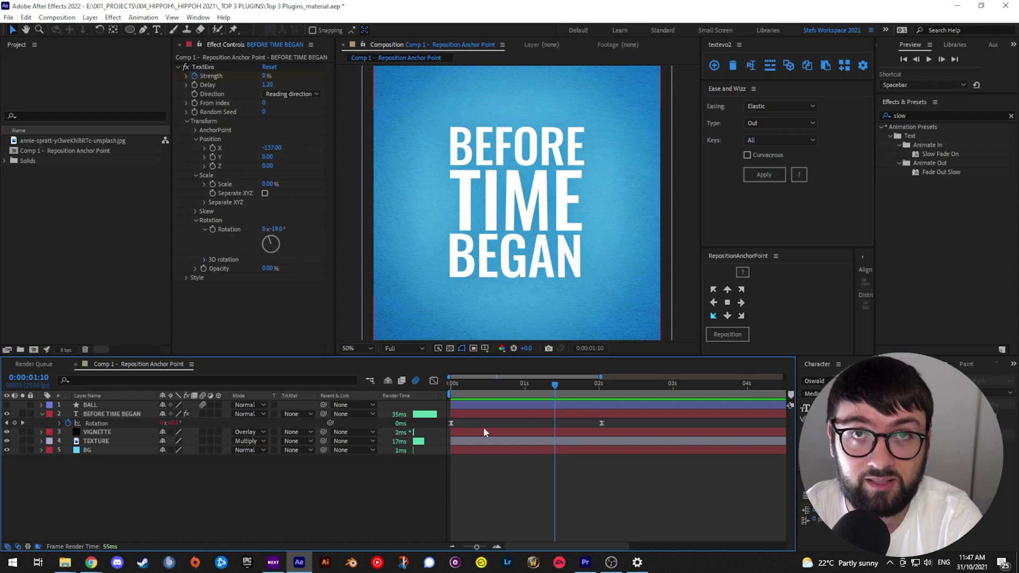
{"action": "left_click", "coordinate": [452, 383]}
{"action": "left_click", "coordinate": [605, 383]}
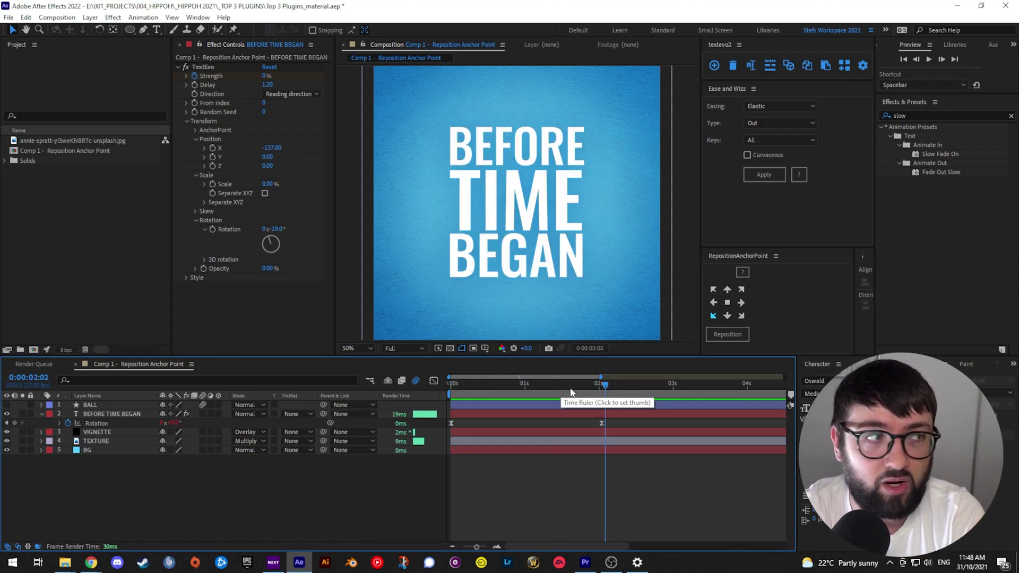
{"action": "left_click", "coordinate": [517, 410]}
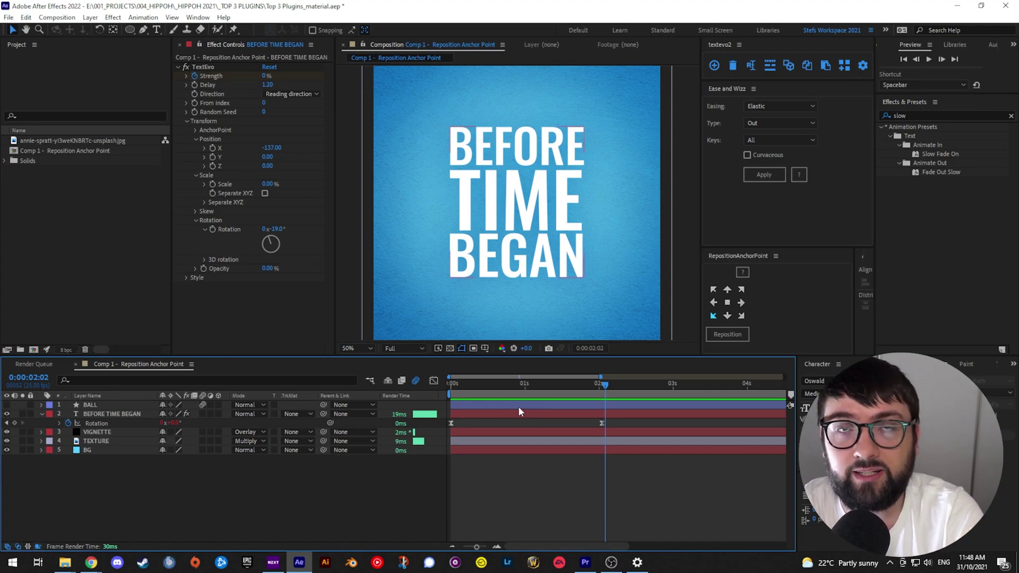
{"action": "left_click", "coordinate": [518, 407]}
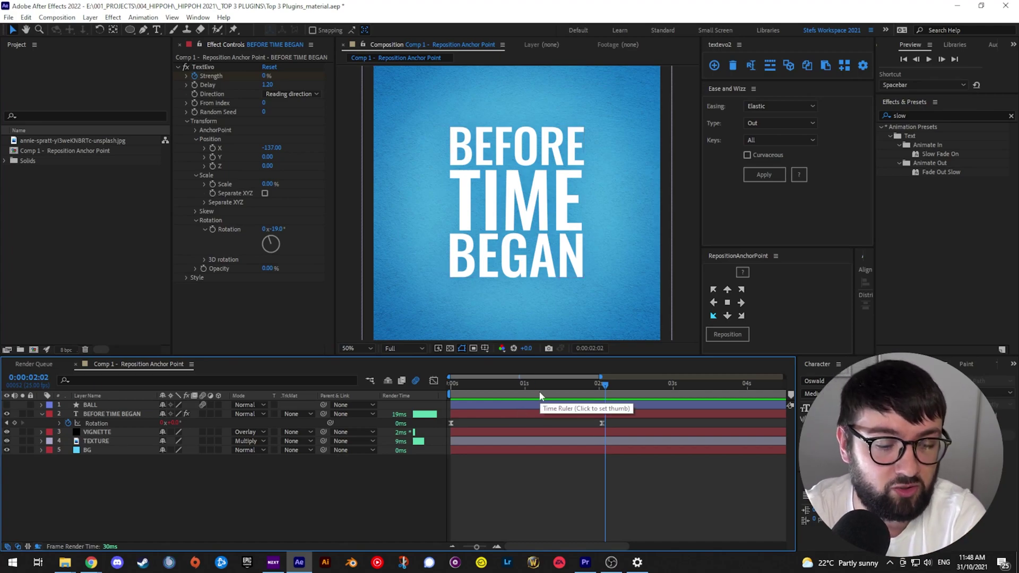